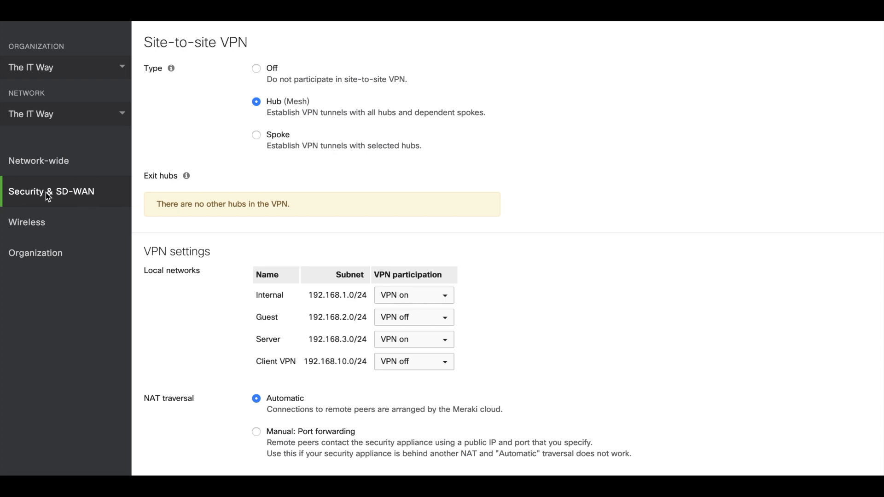
Switch the site-to-site VPN type to Off and restore it to Hub (Mesh).
mouse_move(49, 196)
click(257, 69)
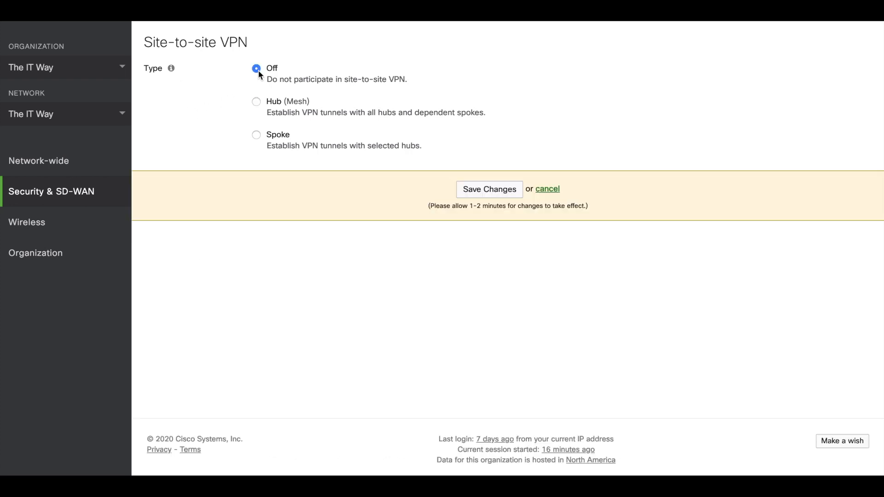
click(257, 102)
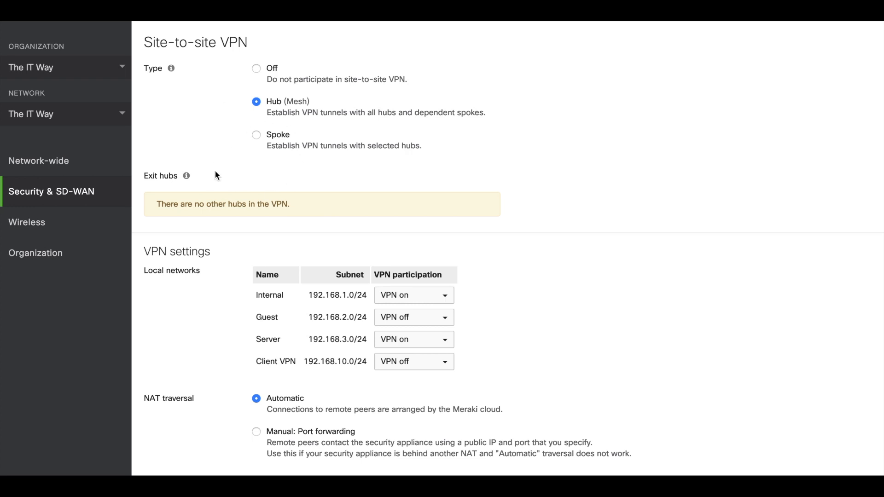
Examine the organization-wide non-Meraki VPN peer entry, including its public IP and private subnet.
scroll(216, 175, down, 7)
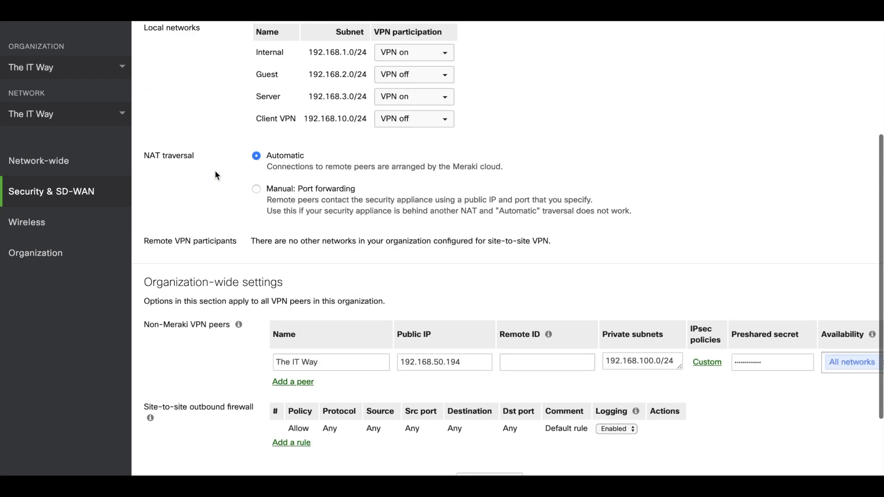
scroll(215, 175, down, 1)
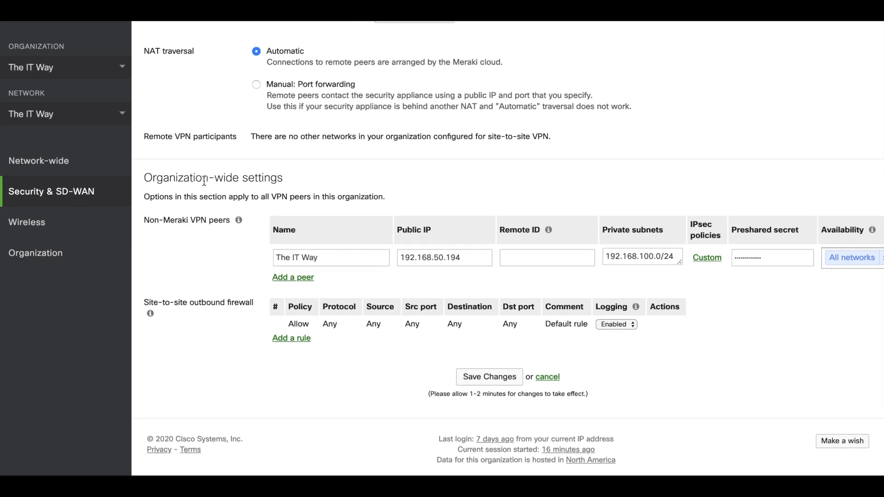
drag(187, 219, 228, 218)
click(282, 238)
scroll(283, 239, right, 3)
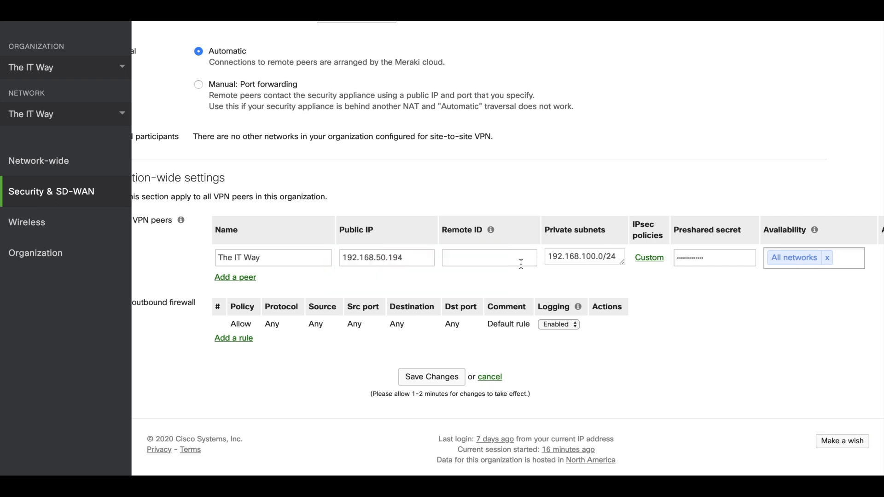
drag(574, 257, 609, 259)
click(601, 257)
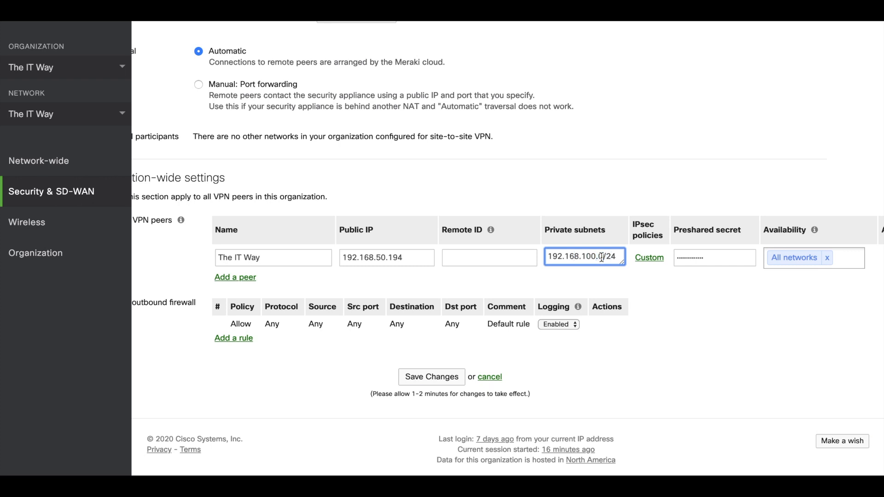
Check the subnets and VPN participation of the local networks, starting with Internal.
scroll(380, 198, up, 3)
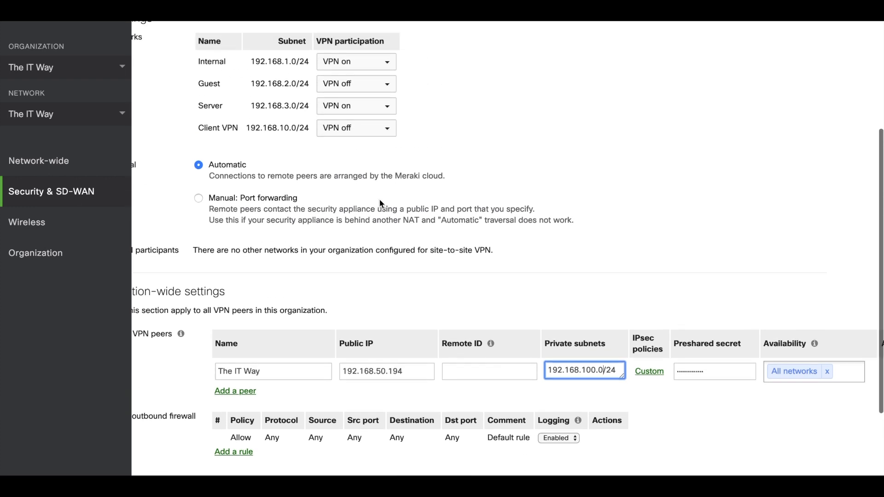
drag(252, 67, 296, 67)
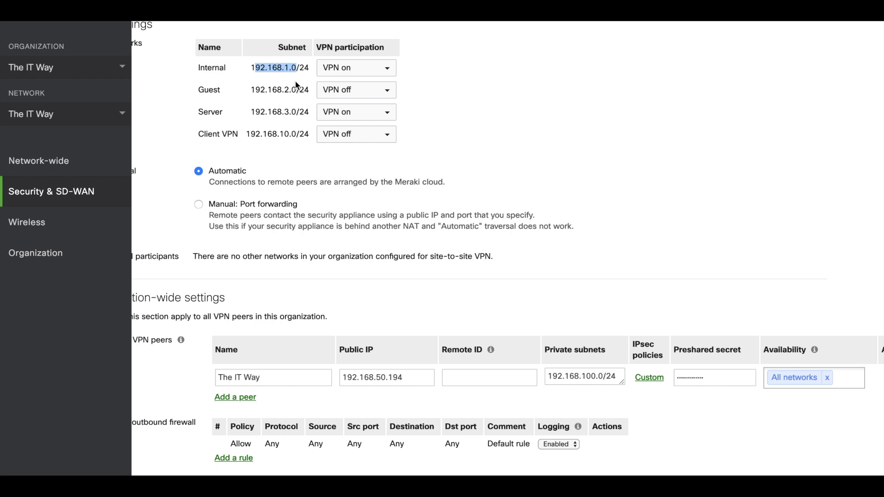
click(296, 83)
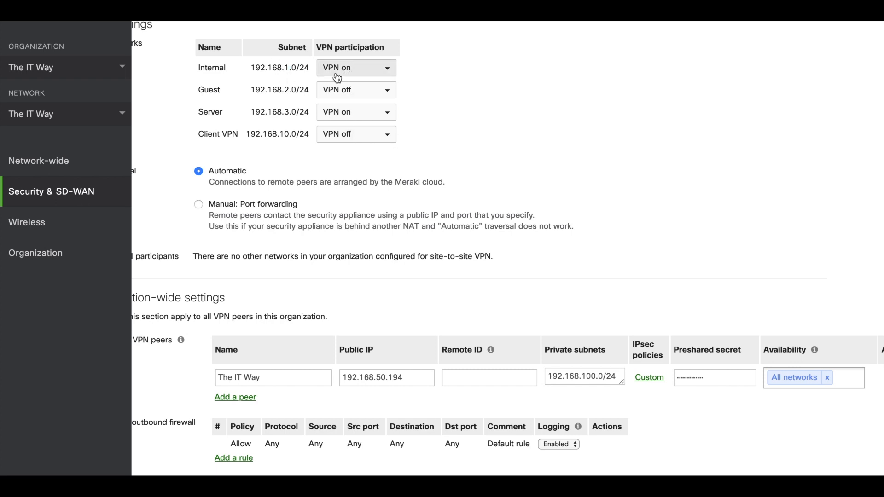
Inspect the Phase 1 and Phase 2 settings in the peer's custom IPsec policies and close them without changes.
scroll(474, 177, down, 2)
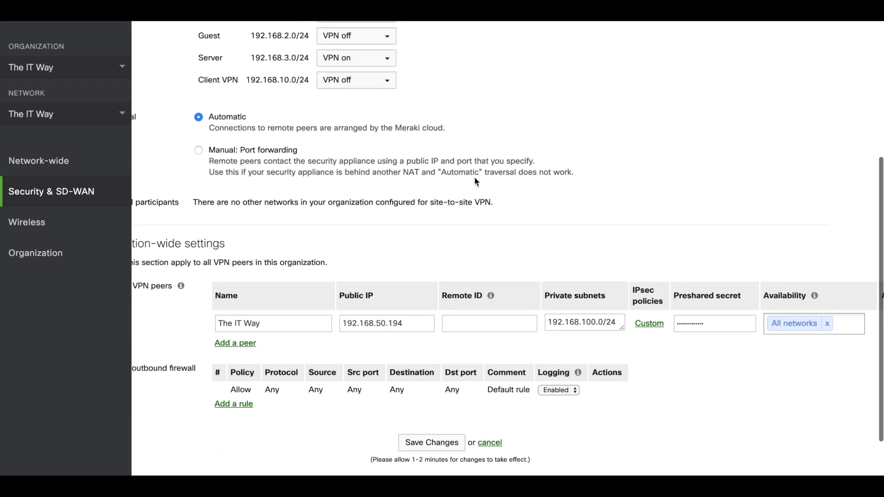
click(645, 322)
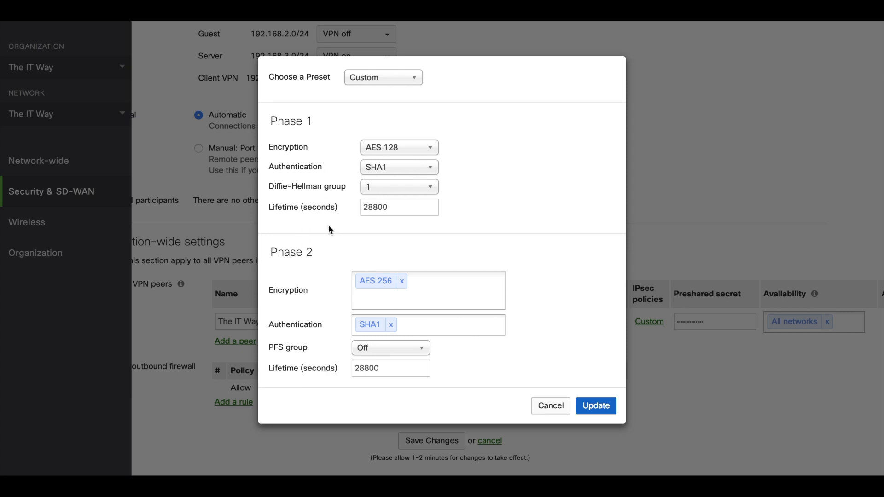
click(549, 407)
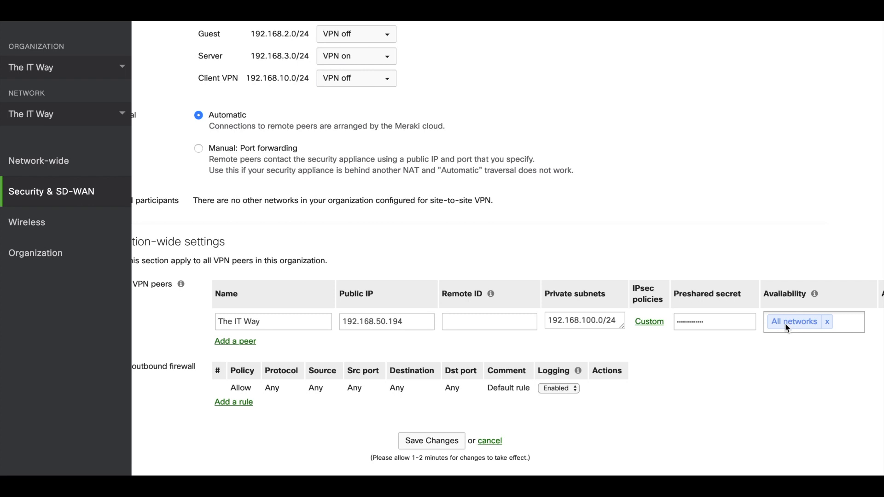
Recheck the private subnet configured for the non-Meraki peer.
scroll(385, 242, left, 3)
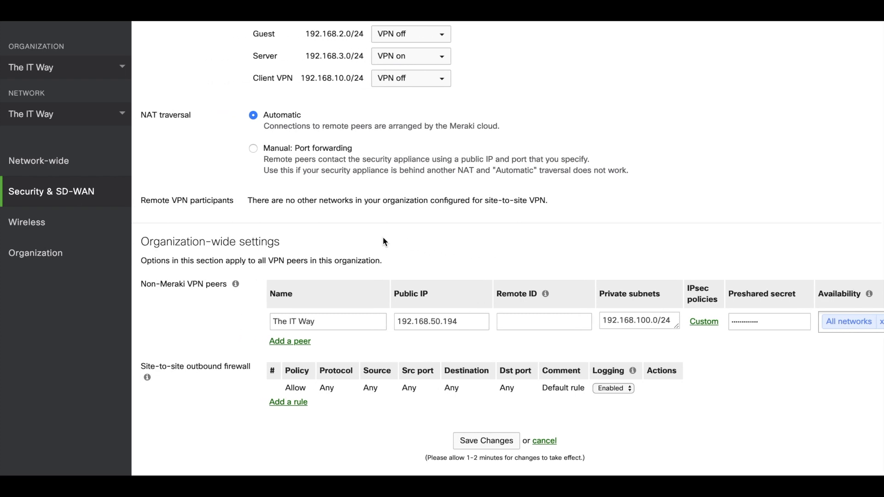
scroll(385, 242, left, 1)
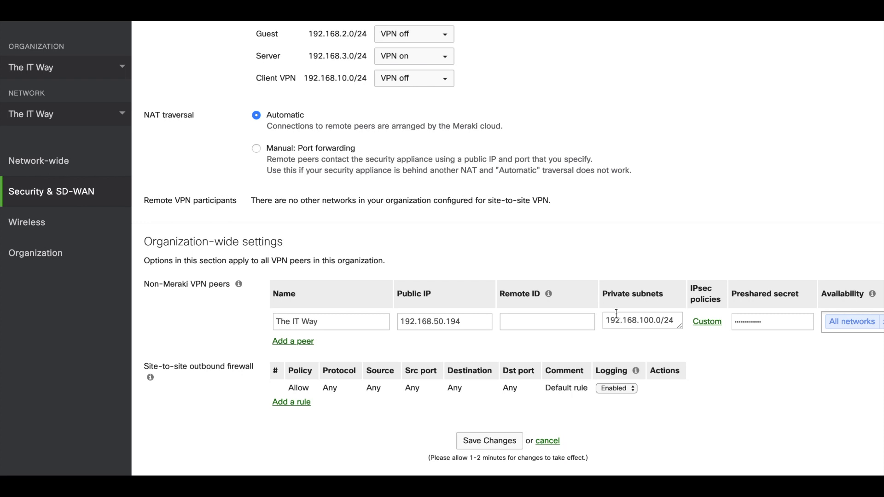
drag(616, 319, 660, 320)
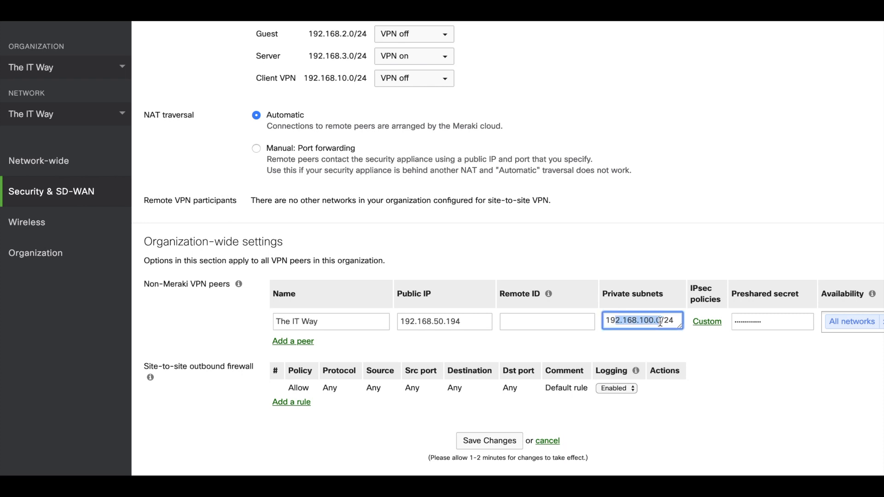
click(660, 320)
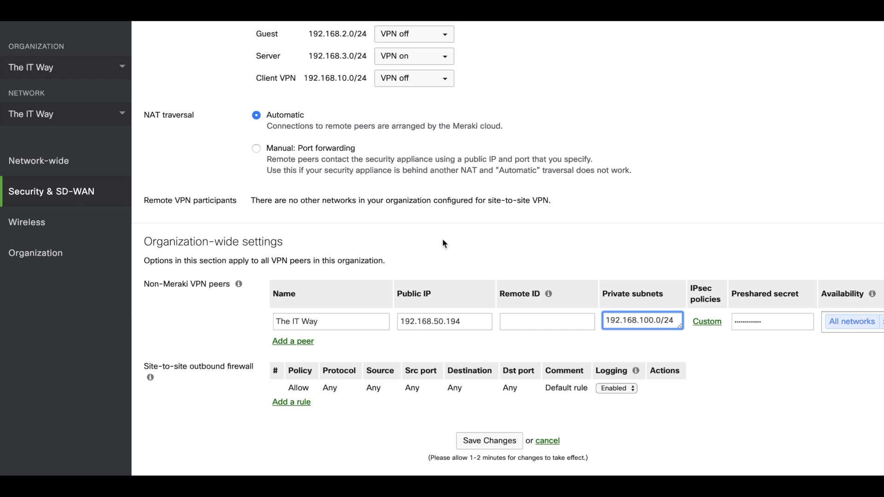
Ping 192.168.100.1 with the appliance's live tools and check the loss rate.
mouse_move(99, 191)
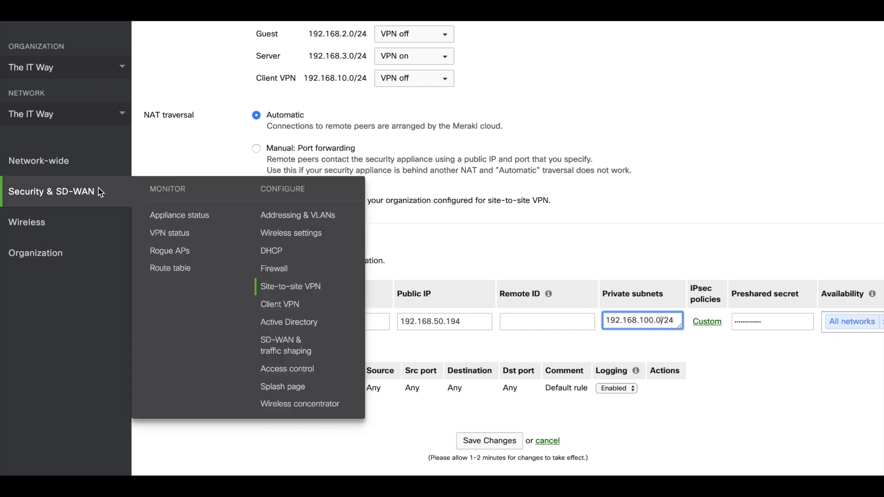
click(171, 223)
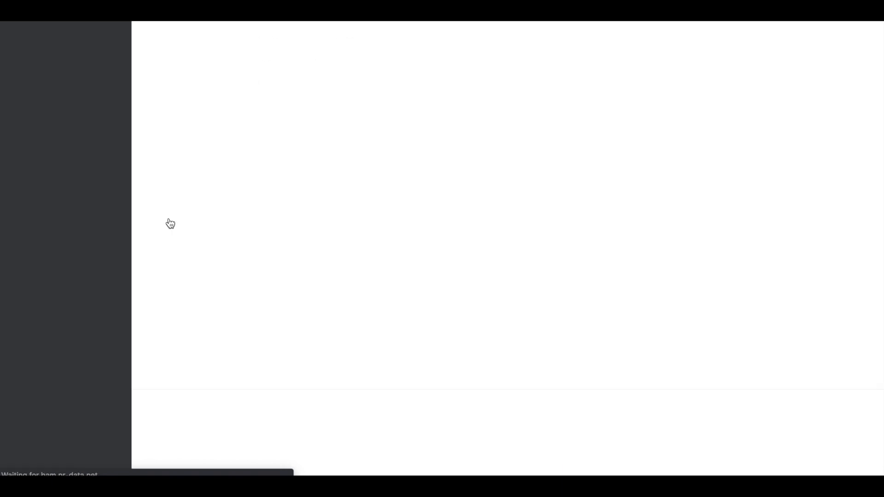
click(678, 35)
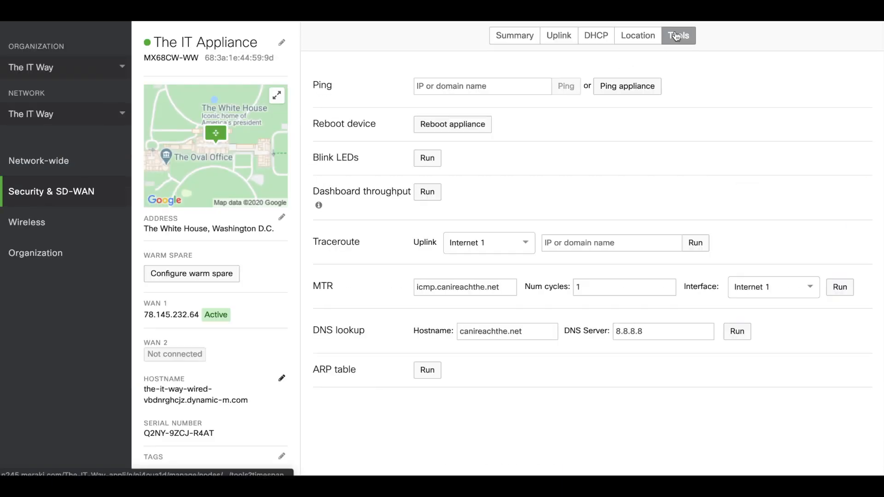
click(504, 86)
text(192.168.100.1)
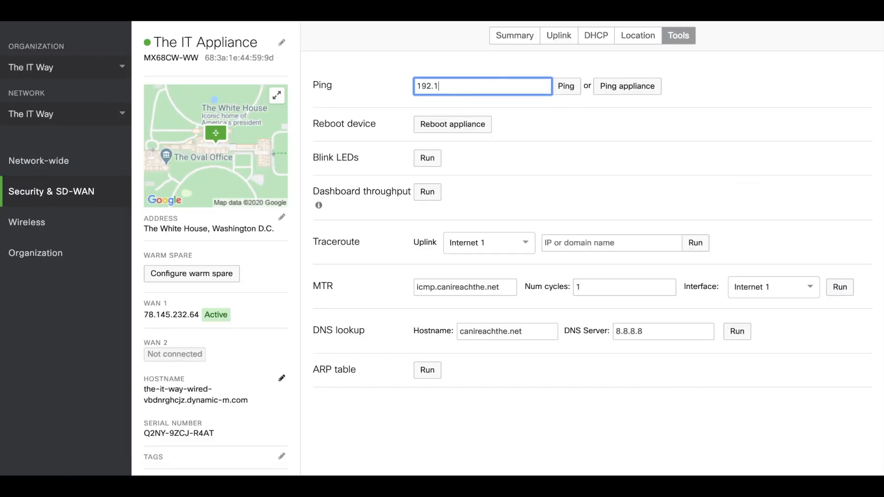
click(563, 90)
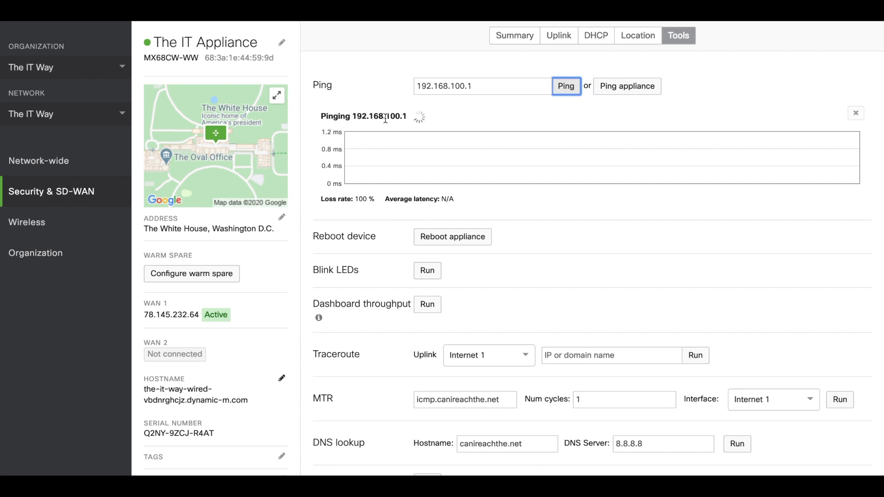
drag(356, 199, 374, 199)
click(389, 199)
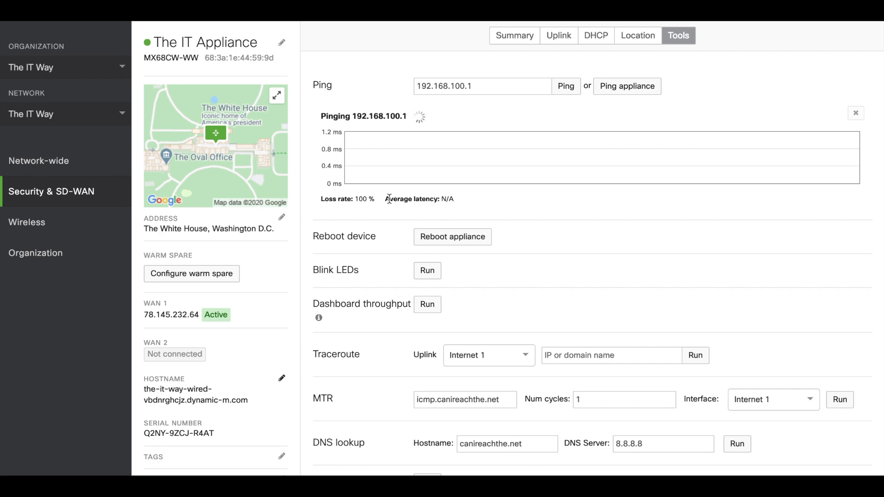
Open the VPN status page, dismiss the blog post notice and show the non-Meraki peer's status.
mouse_move(113, 187)
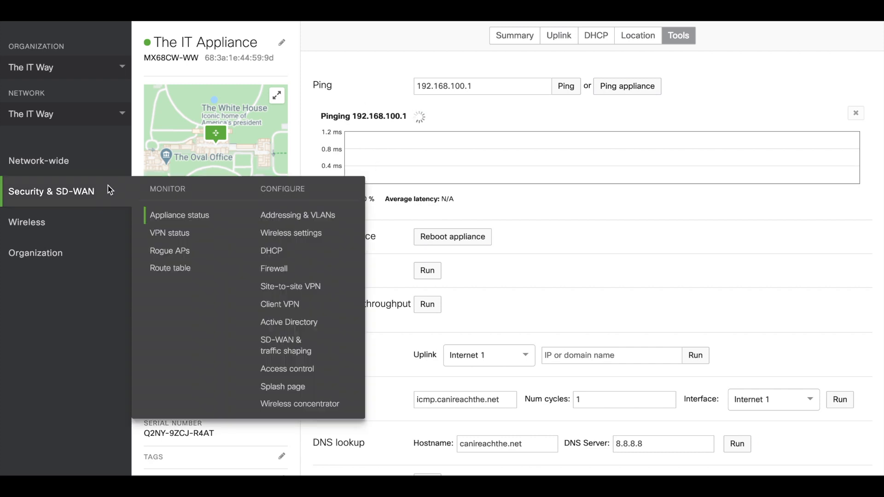
click(155, 235)
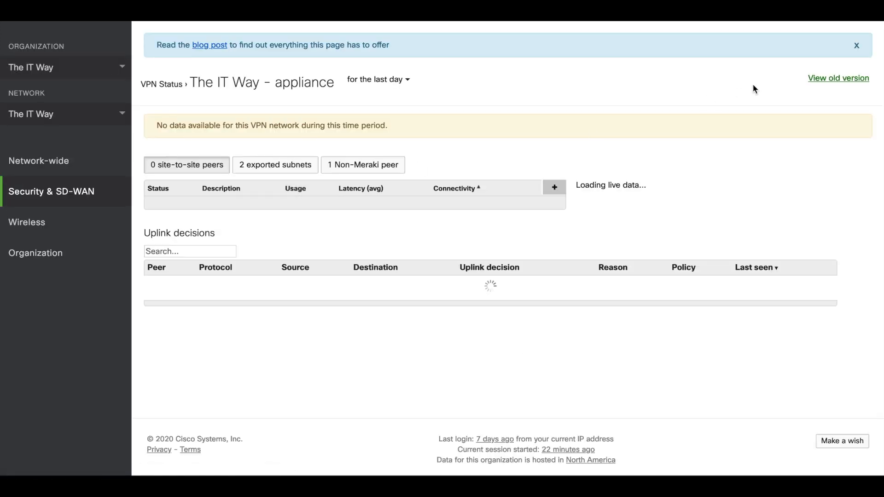
click(856, 46)
click(392, 134)
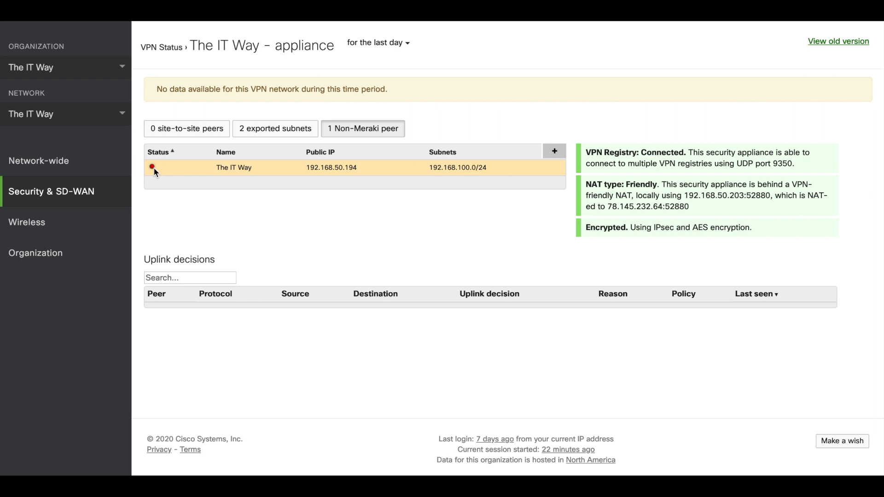
Open the network-wide event log and look for Non-Meraki / Client VPN negotiation events.
mouse_move(102, 162)
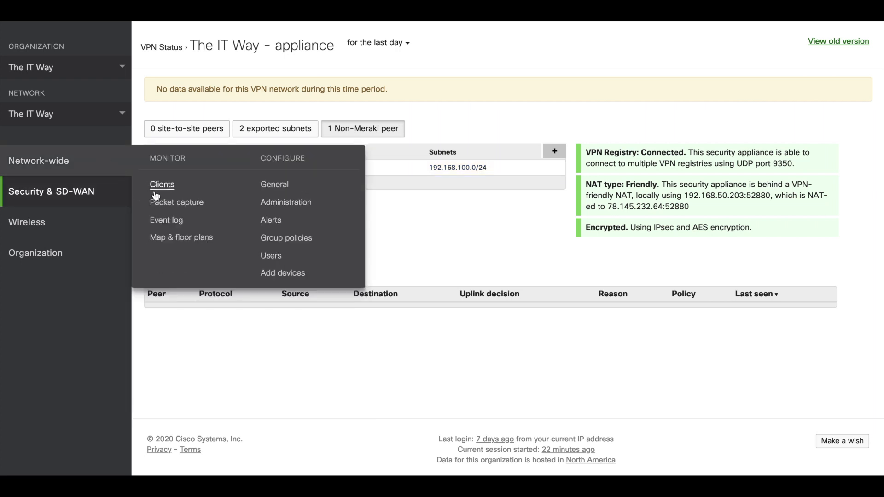
click(164, 223)
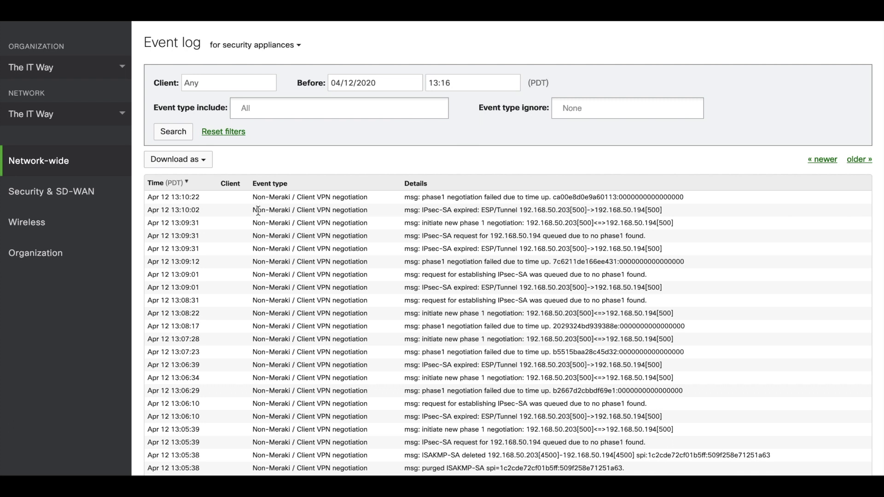
drag(259, 211, 290, 211)
drag(369, 211, 295, 212)
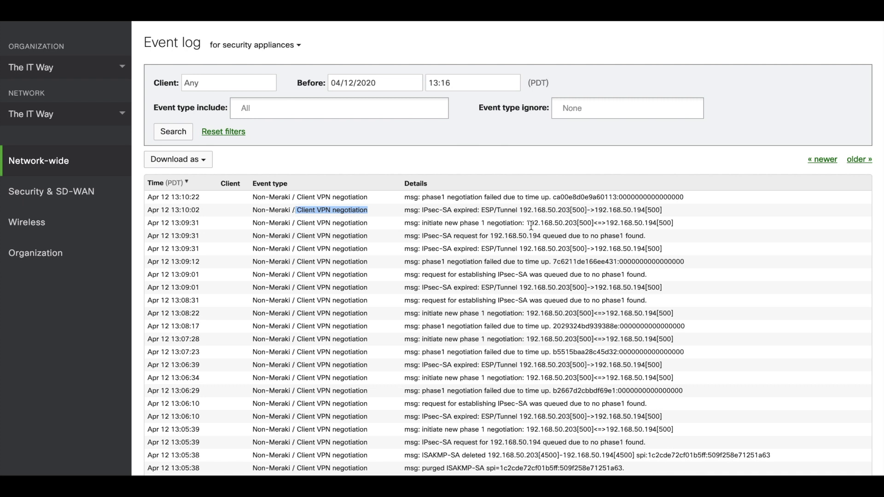
Examine the latest VPN negotiation messages in the event log, including the phase 1 endpoints and the reason given for the failure.
drag(526, 223, 592, 224)
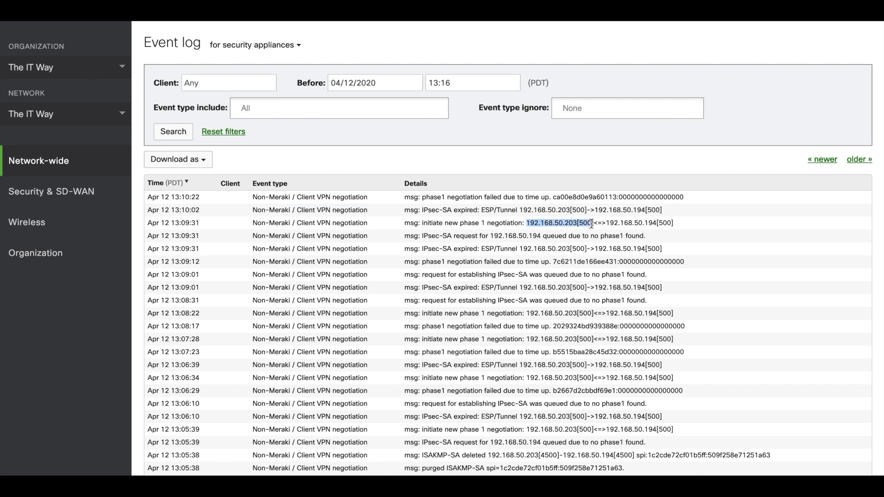
click(569, 224)
drag(525, 223, 674, 224)
click(607, 224)
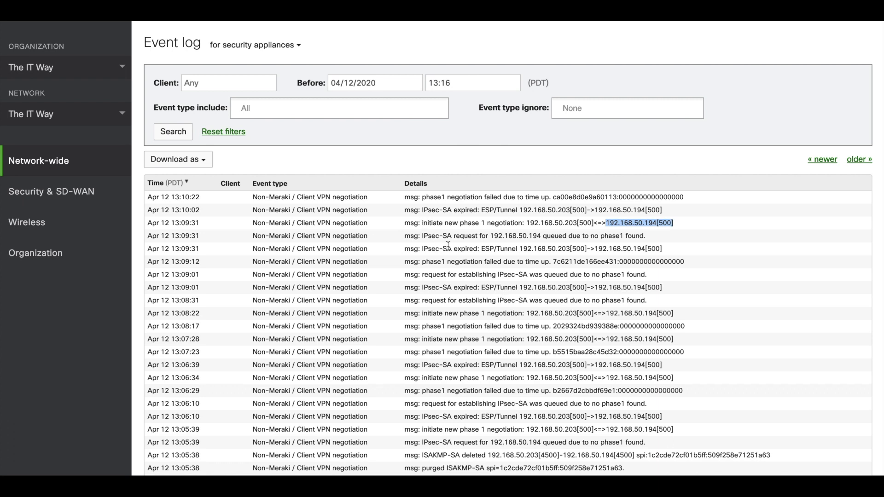
drag(423, 224, 519, 225)
drag(519, 224, 675, 224)
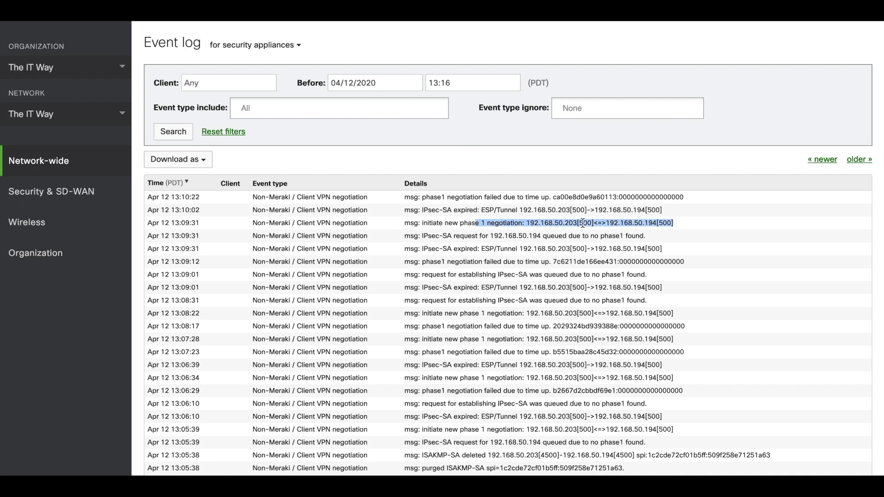
drag(444, 210, 556, 210)
drag(442, 197, 547, 197)
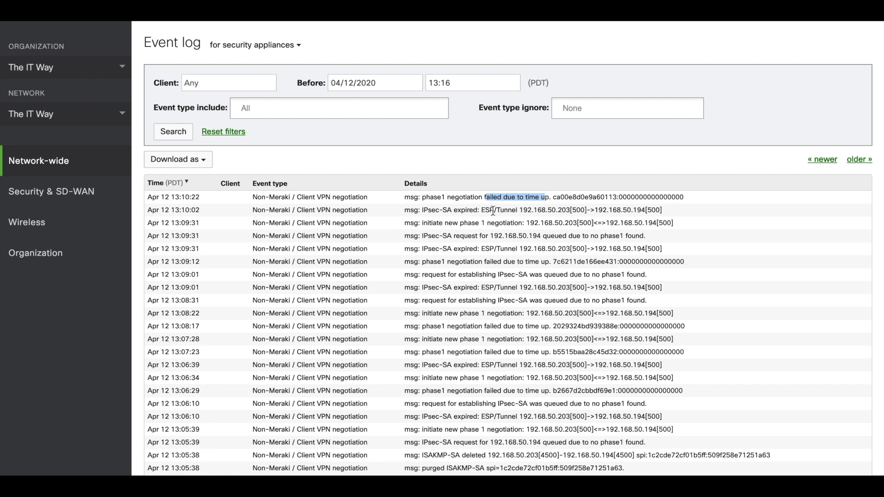
drag(404, 201, 558, 247)
click(552, 247)
Open the network-wide packet capture page in a separate browser tab.
mouse_move(99, 163)
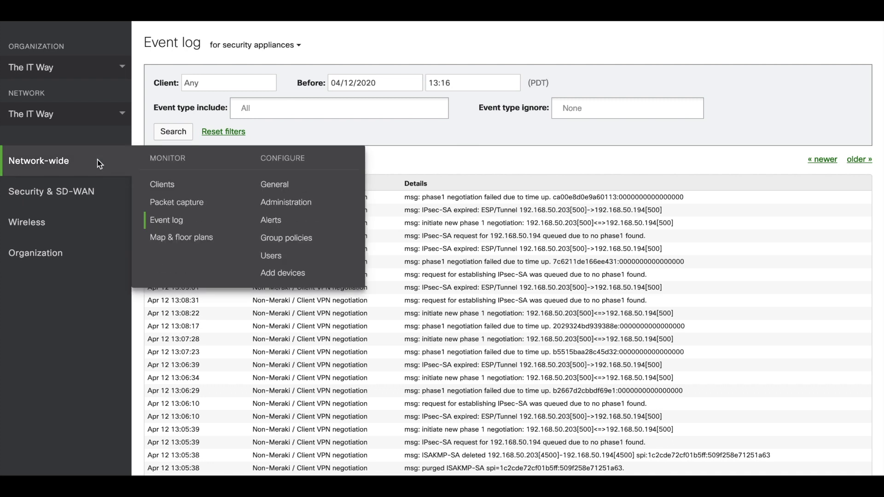
right_click(163, 207)
click(177, 213)
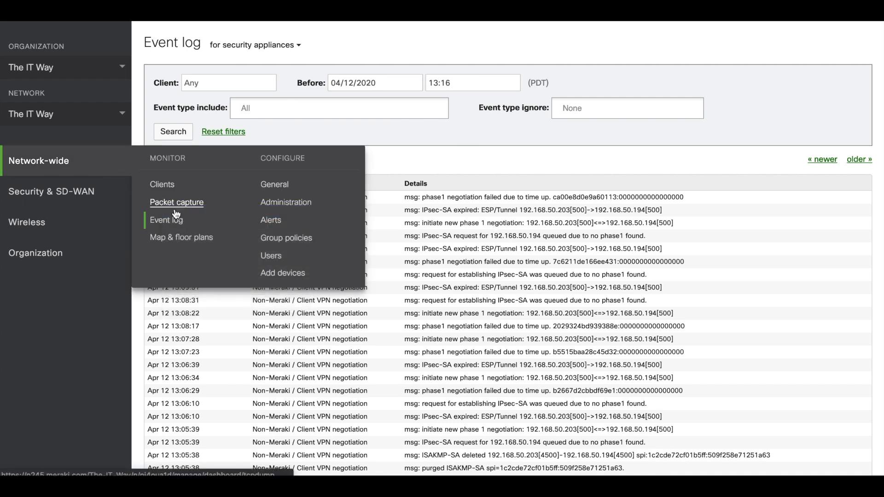
Open the appliance's live tools from its status page and ping 192.168.100.1.
mouse_move(104, 188)
click(170, 217)
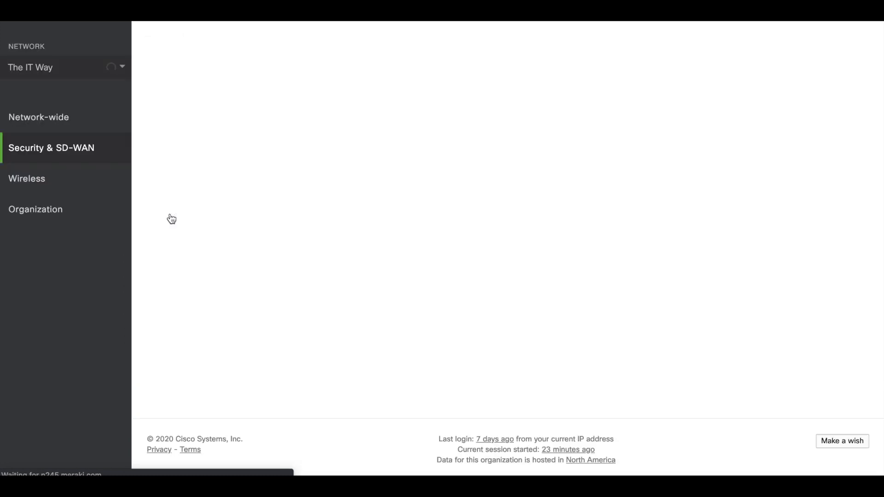
click(678, 36)
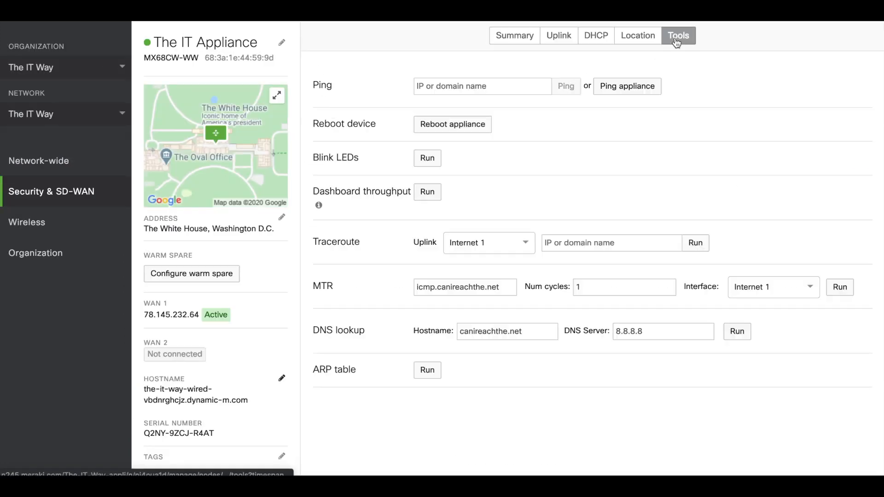
click(511, 85)
text(192.1)
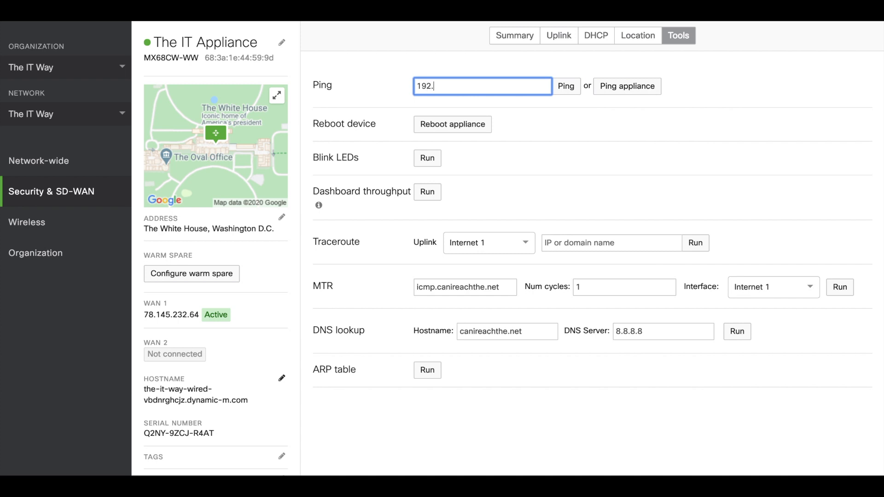
text(68.100.2)
key(BackSpace)
text(1)
click(570, 91)
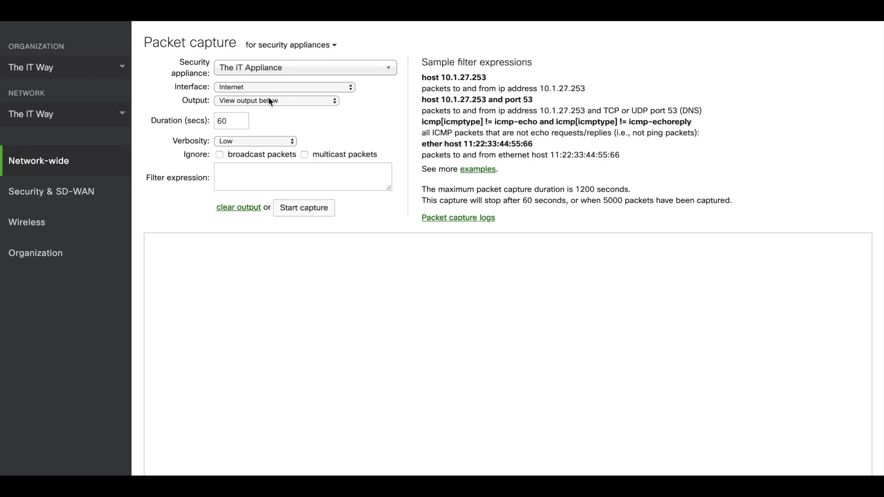
Start a packet capture on the Internet interface, output as a .pcap download for Wireshark with the file name MXVPN.
click(272, 100)
click(258, 109)
click(271, 179)
double_click(270, 179)
text(MXVPN)
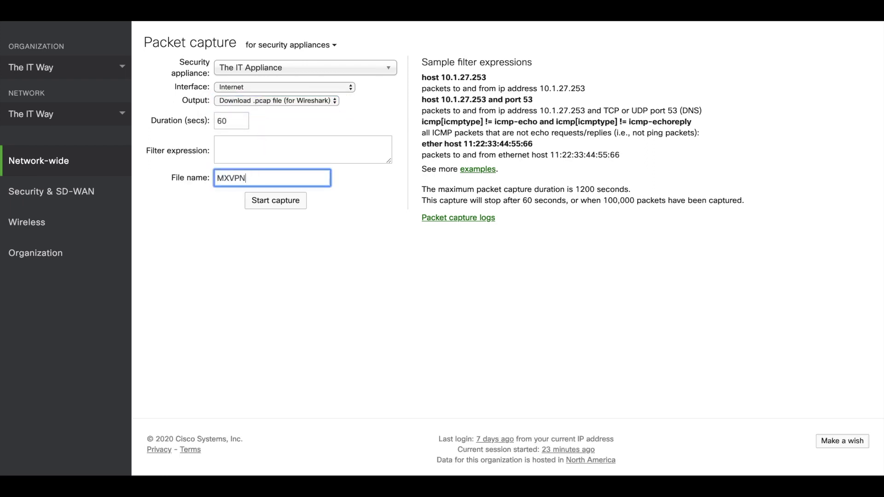
click(289, 205)
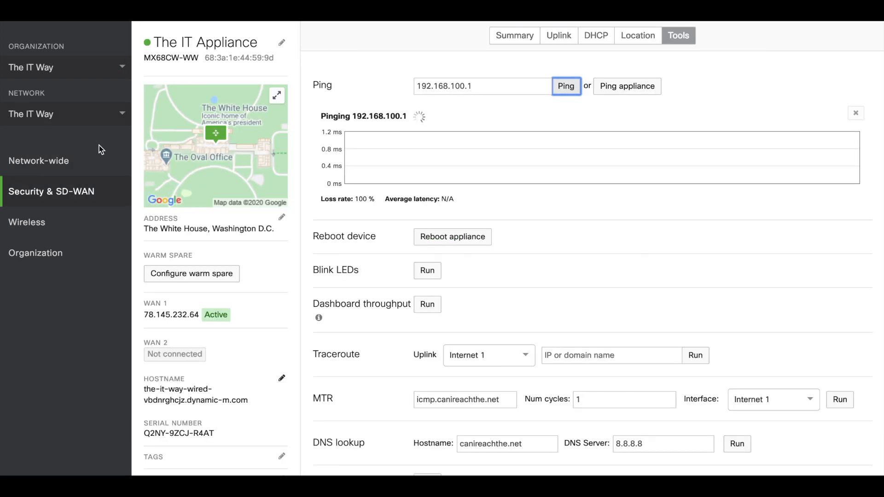
Open the site-to-site VPN settings and check the non-Meraki peer's public IP.
mouse_move(74, 191)
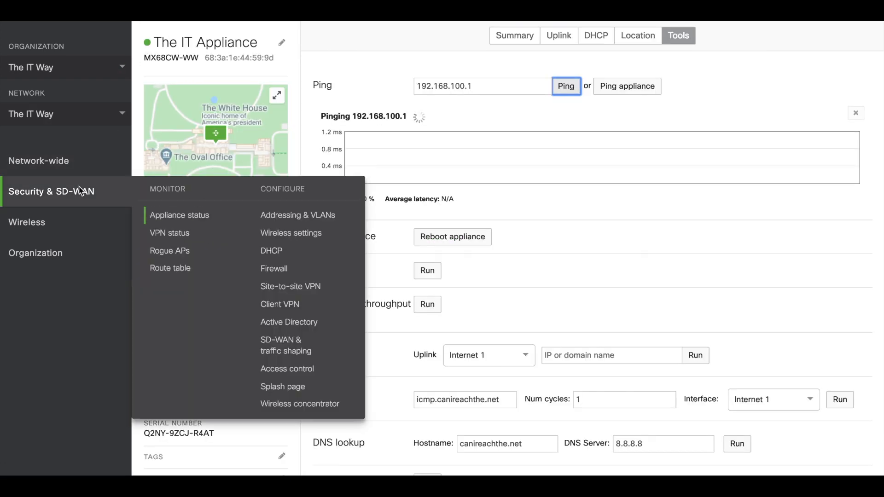
click(276, 286)
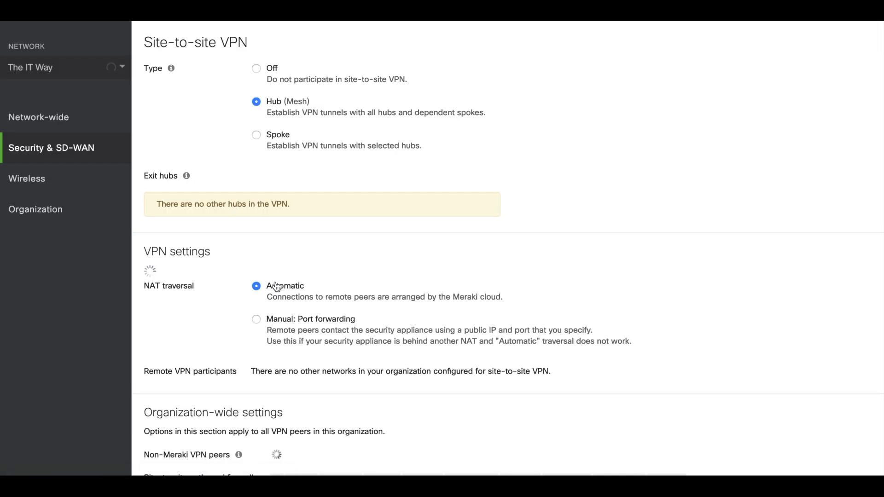
scroll(276, 286, down, 7)
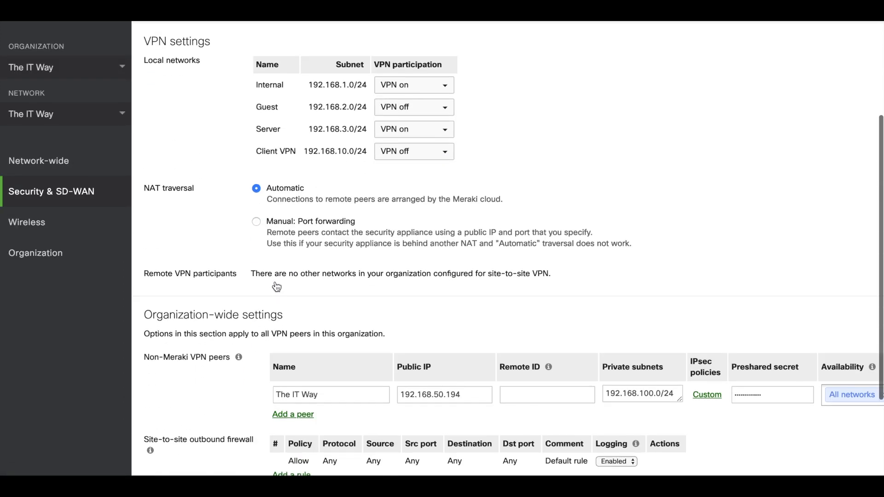
drag(410, 280, 467, 280)
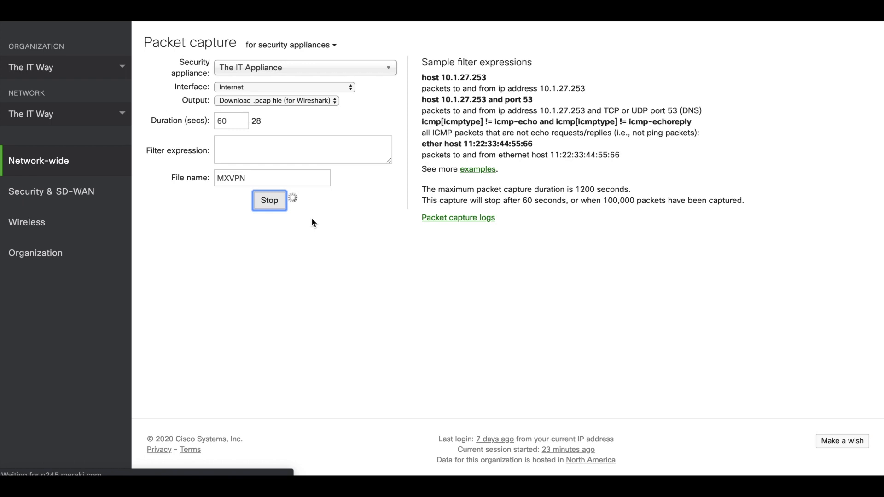
Stop the running packet capture and open the downloaded MXVPN (2).pcap in Wireshark.
click(278, 201)
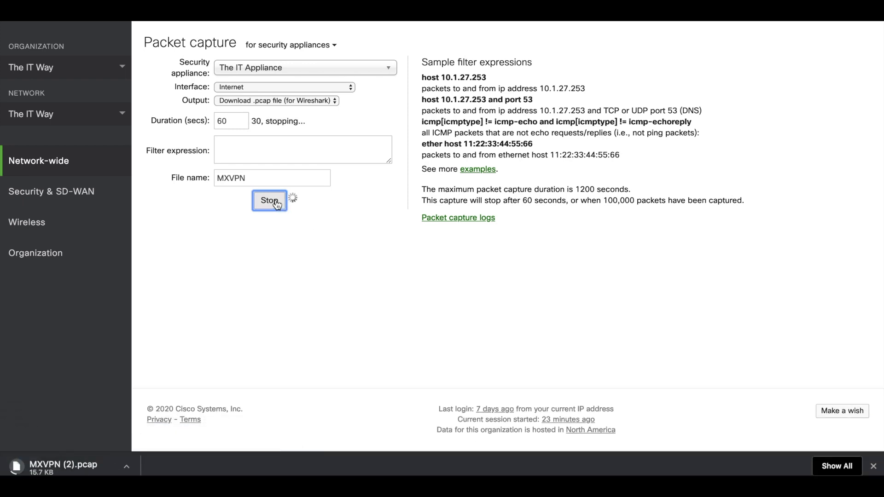
click(83, 467)
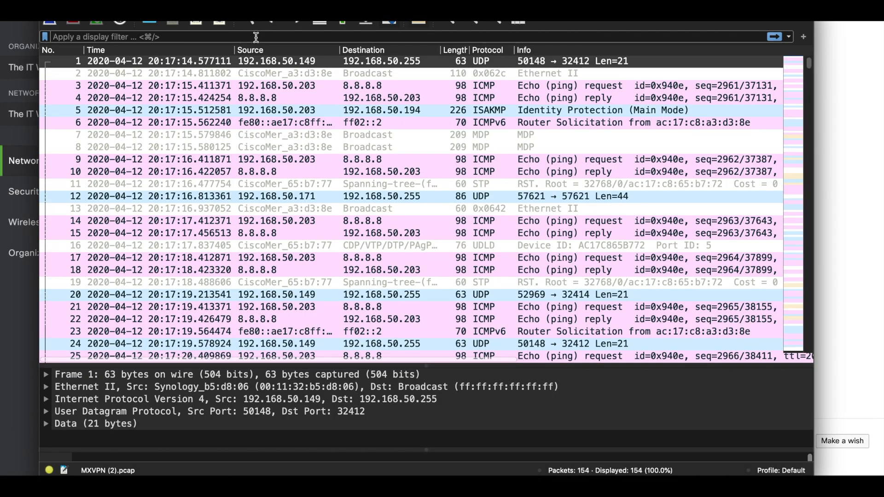
Filter the captured packets with ip.addr==192.168.50.194.
text(192.168.)
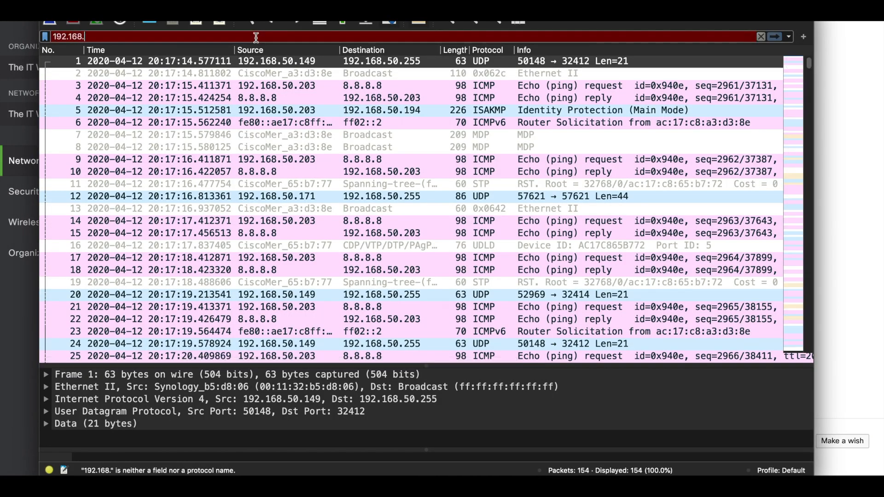
text(50.194)
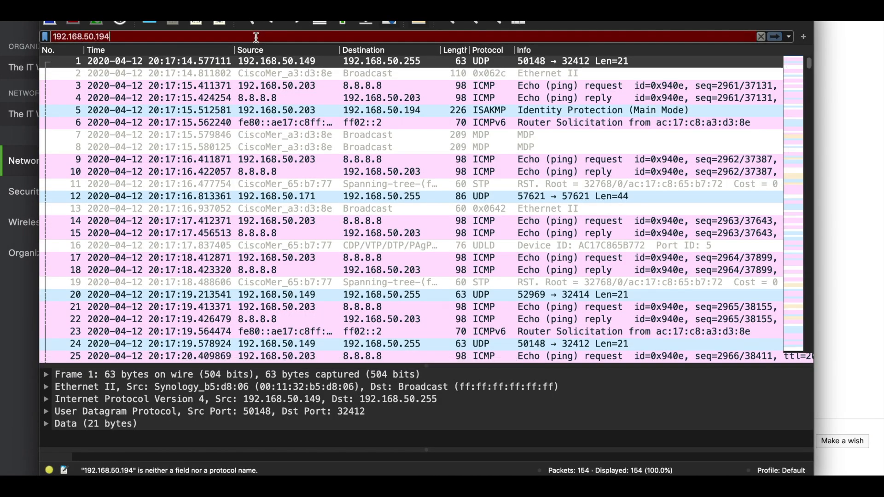
click(55, 36)
text(ip.addr==)
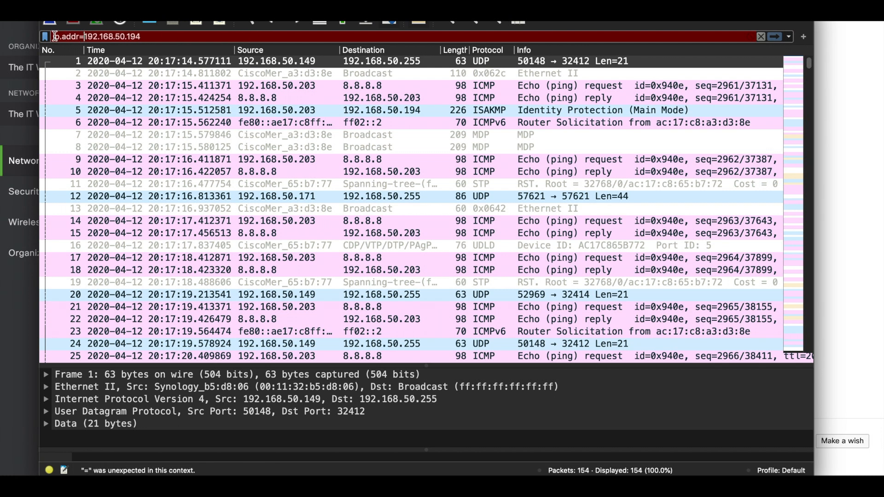
key(Return)
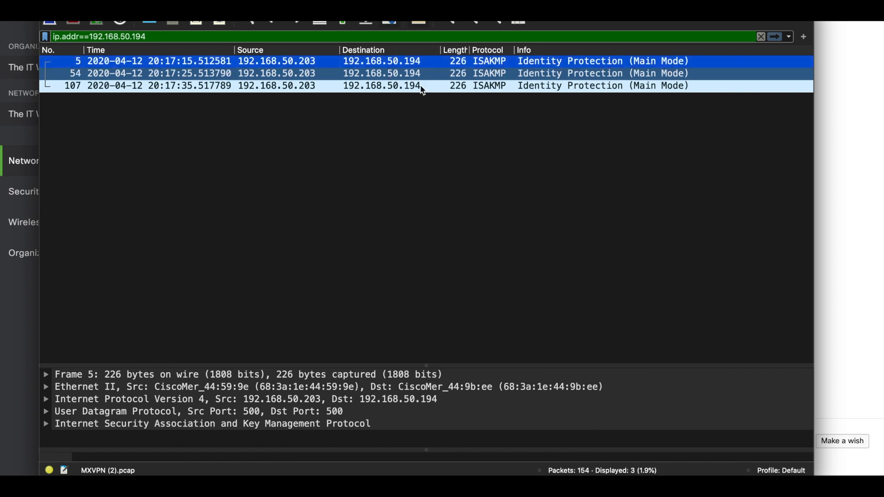
Inspect the UDP ports of the first ISAKMP packet and go through the two following Main Mode packets.
click(232, 414)
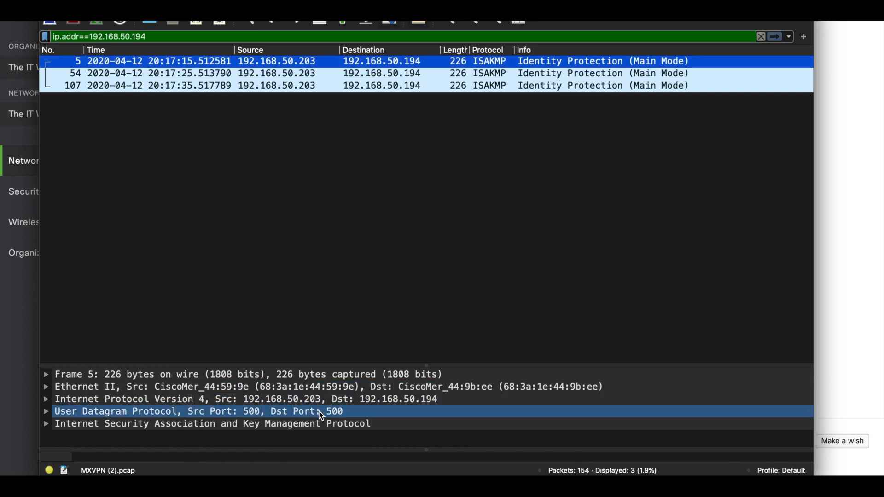
click(285, 73)
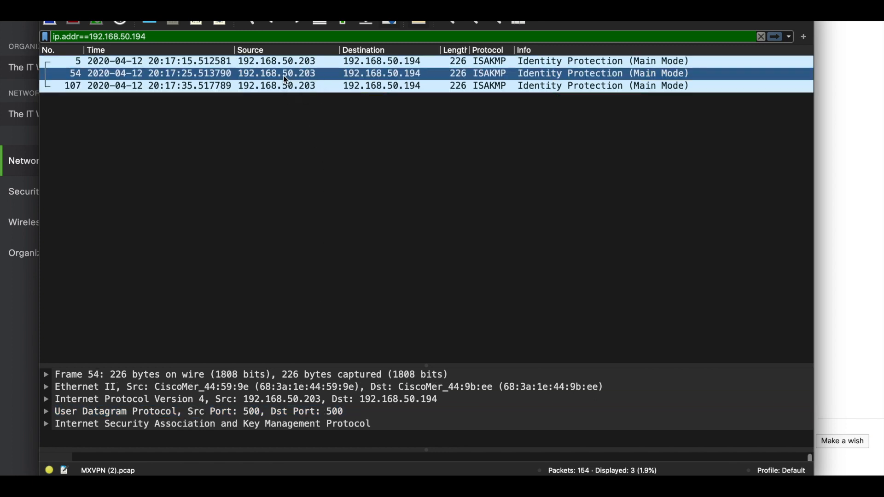
click(283, 88)
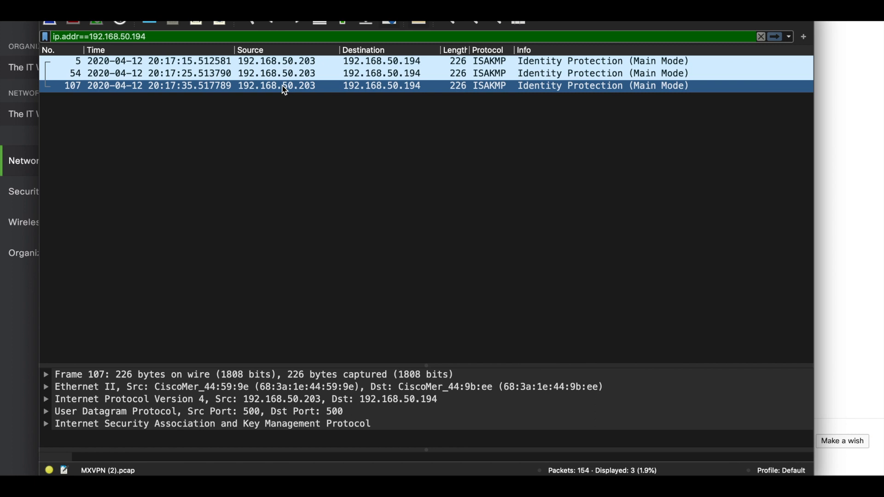
Switch back to the Meraki dashboard, open the event log and read the latest message about the IPsec-SA request.
click(823, 129)
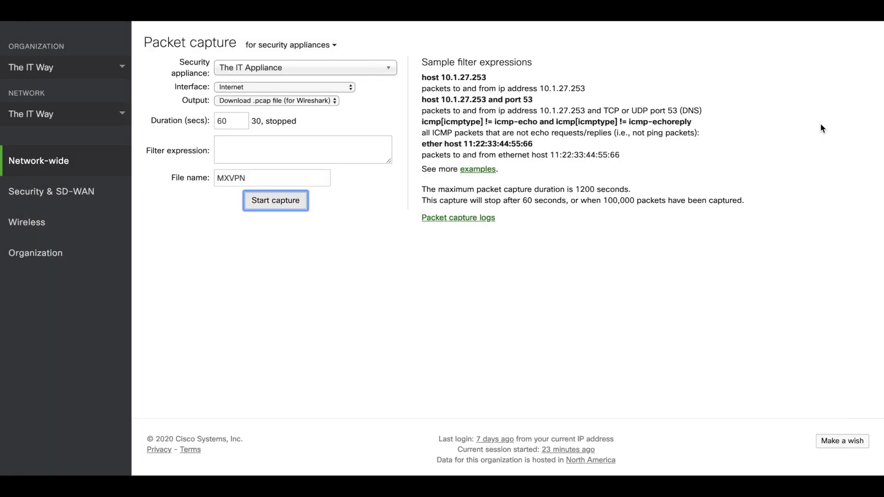
mouse_move(109, 163)
click(165, 222)
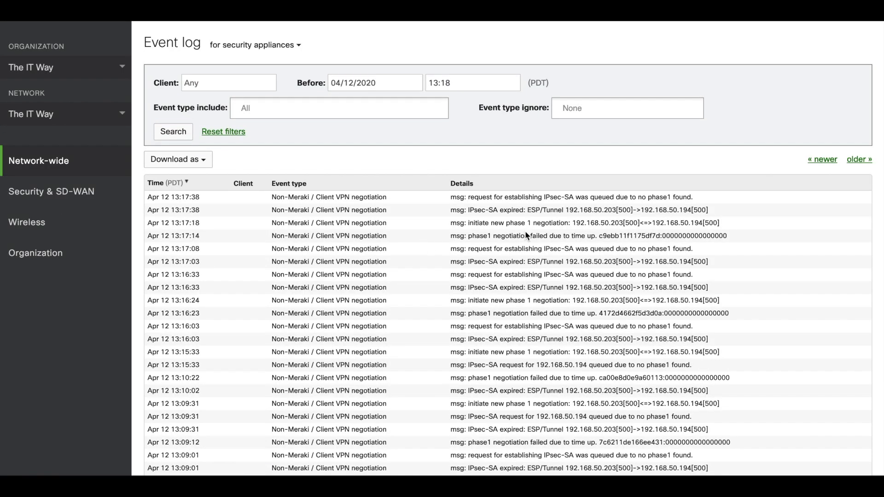
drag(558, 198, 685, 199)
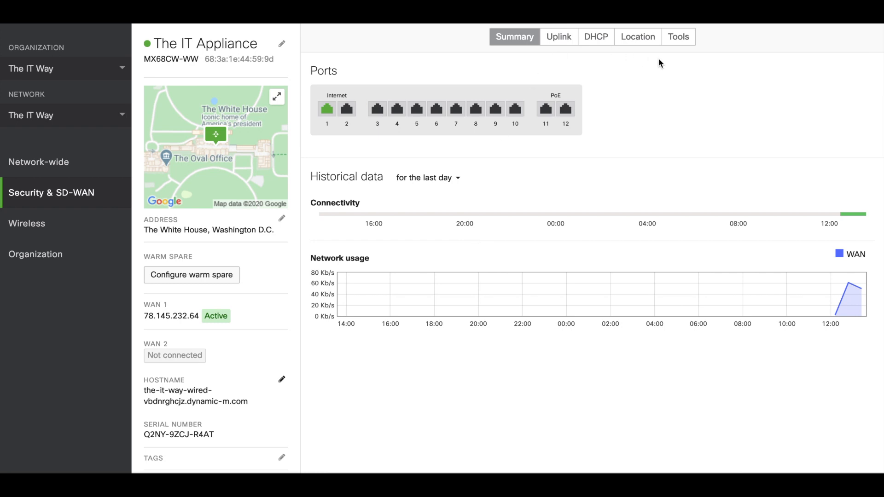
Ping 192.168.100.1 from the appliance's live tools.
click(680, 40)
text(192.168.100.1)
click(559, 89)
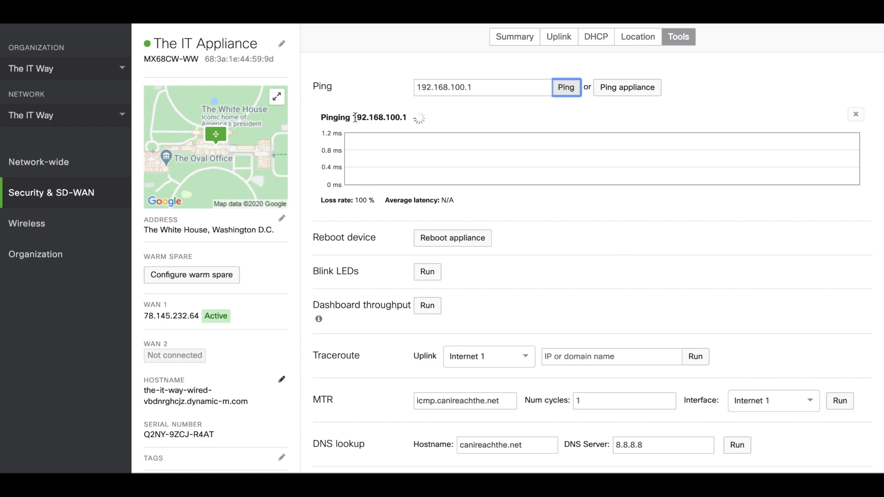
Open the network-wide event log in a separate browser tab and switch to it.
mouse_move(83, 157)
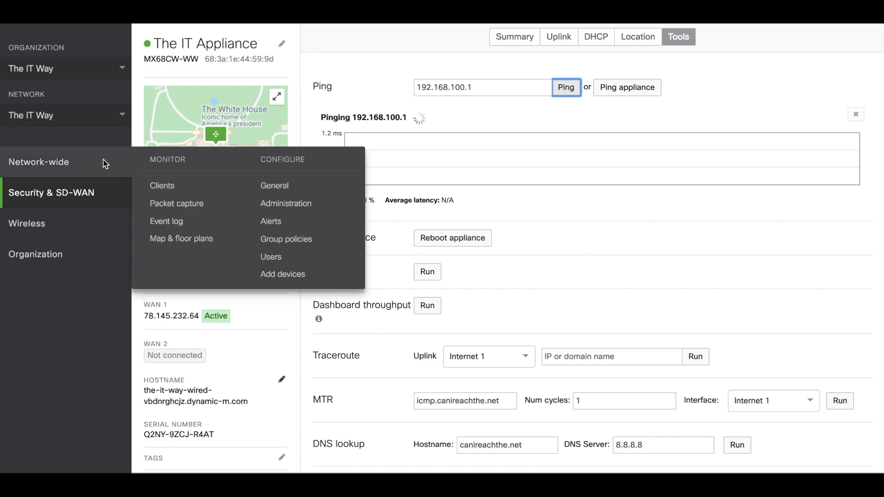
right_click(166, 221)
click(202, 224)
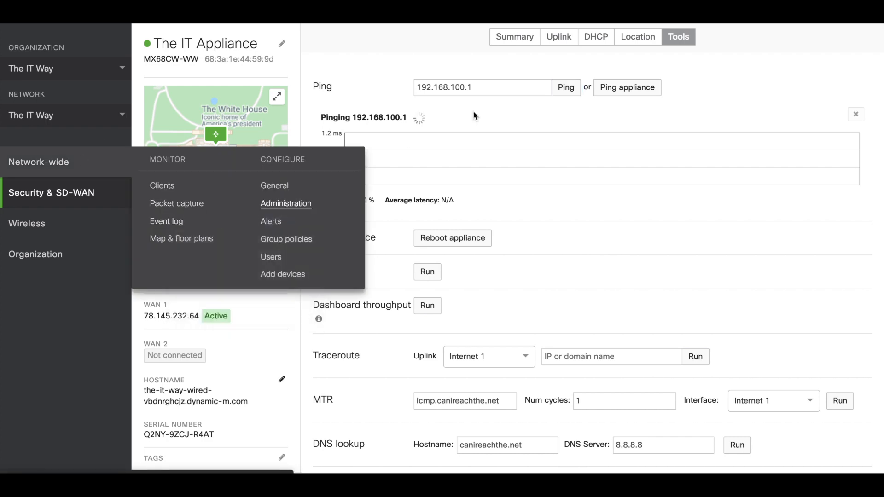
click(285, 14)
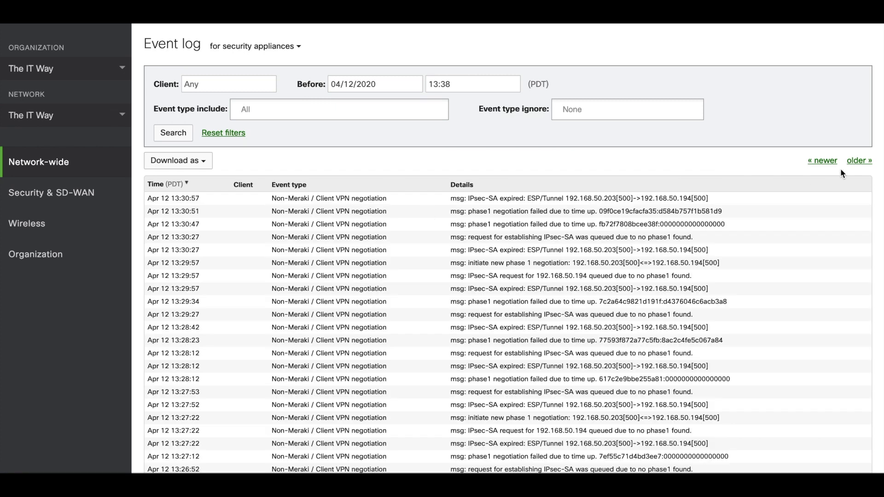
Load newer and older event log entries and examine the VPN phase 1 negotiation messages.
click(828, 164)
click(828, 165)
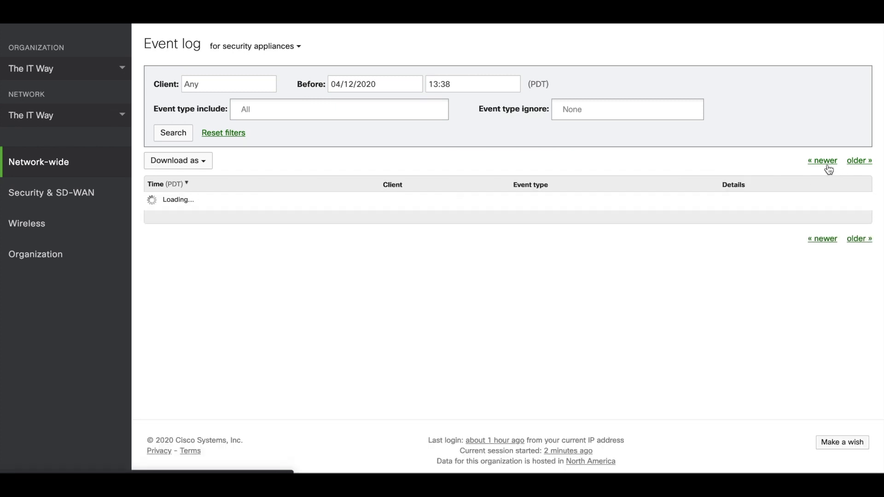
click(855, 163)
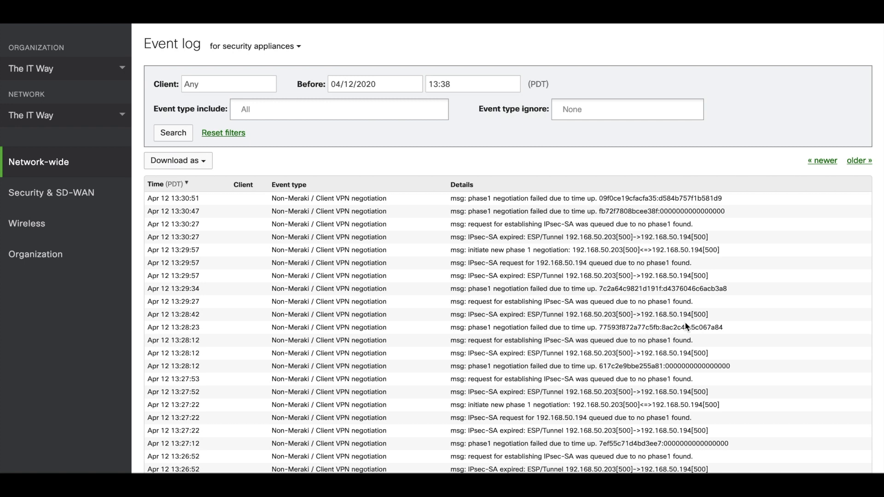
drag(708, 354, 429, 193)
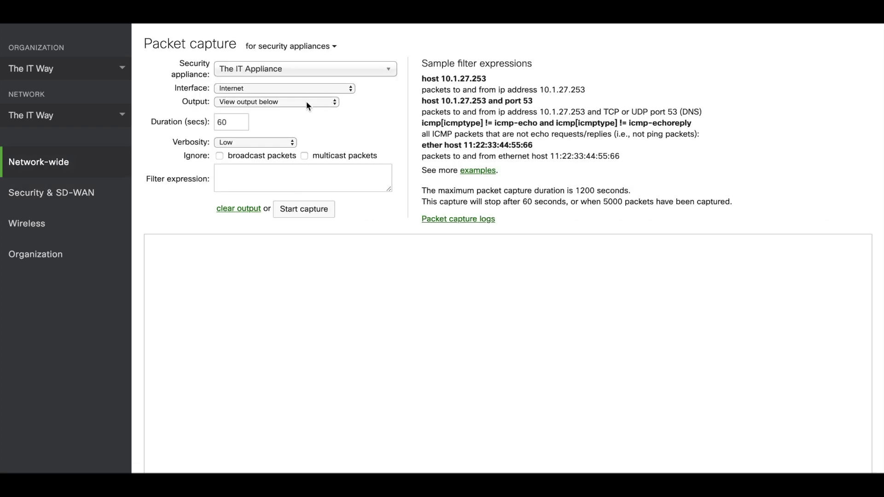
Start another Internet-interface capture that downloads as a .pcap file for Wireshark, named MXVPN.
click(307, 103)
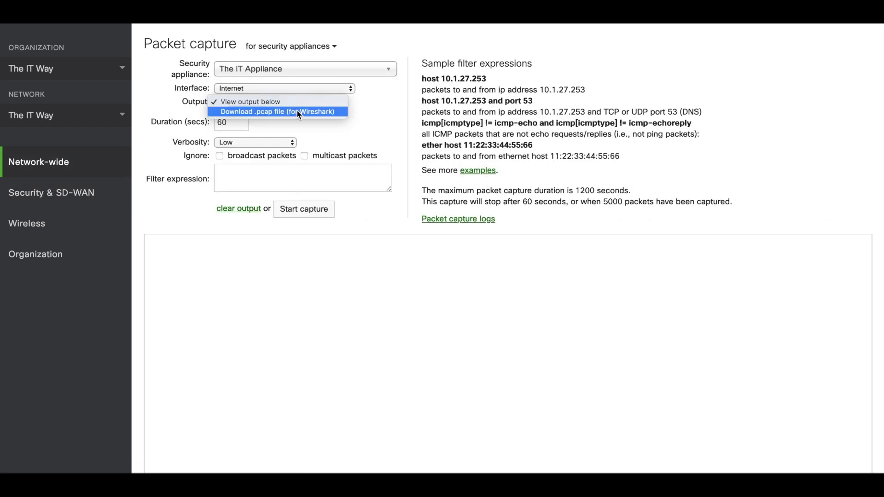
click(292, 112)
double_click(260, 180)
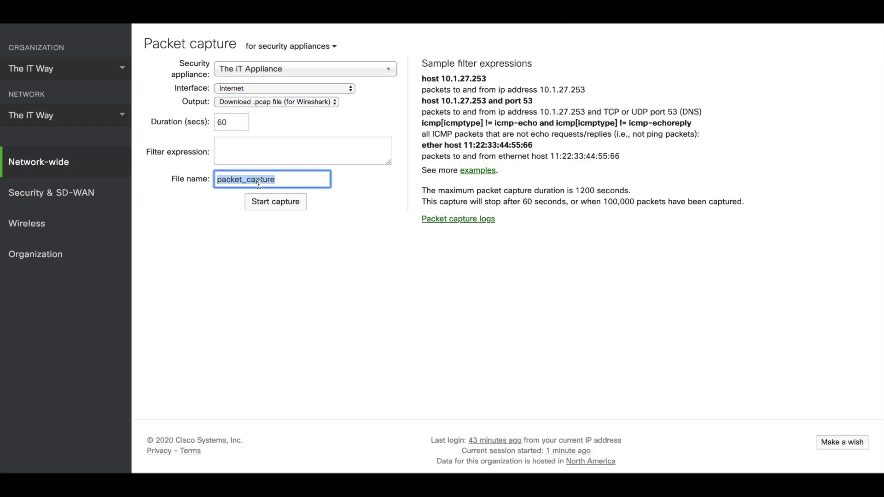
text(MXVPN)
click(271, 203)
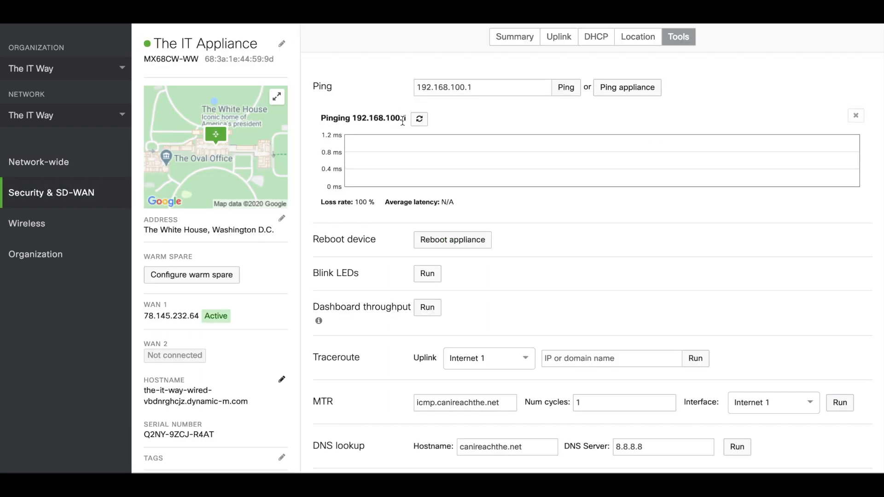
Rerun the appliance's ping to 192.168.100.1 to generate VPN traffic during the capture.
click(421, 118)
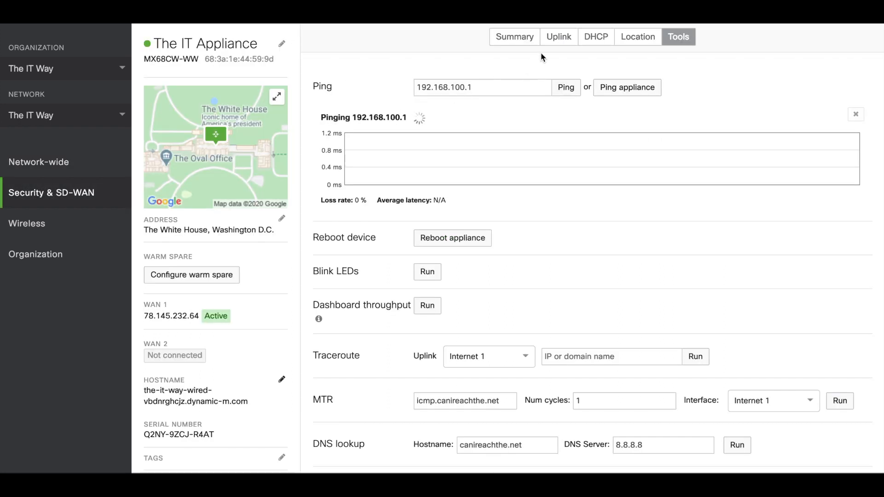
Stop the running MXVPN packet capture and open the downloaded .pcap file in Wireshark.
click(557, 46)
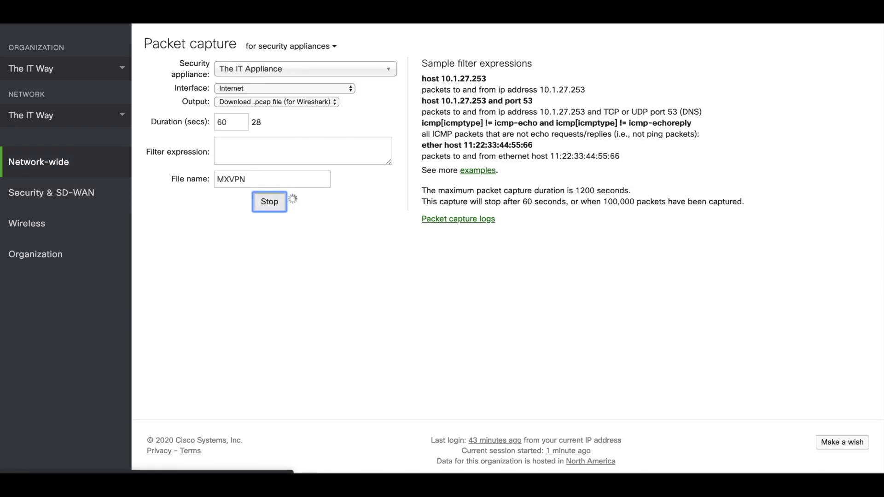
click(266, 206)
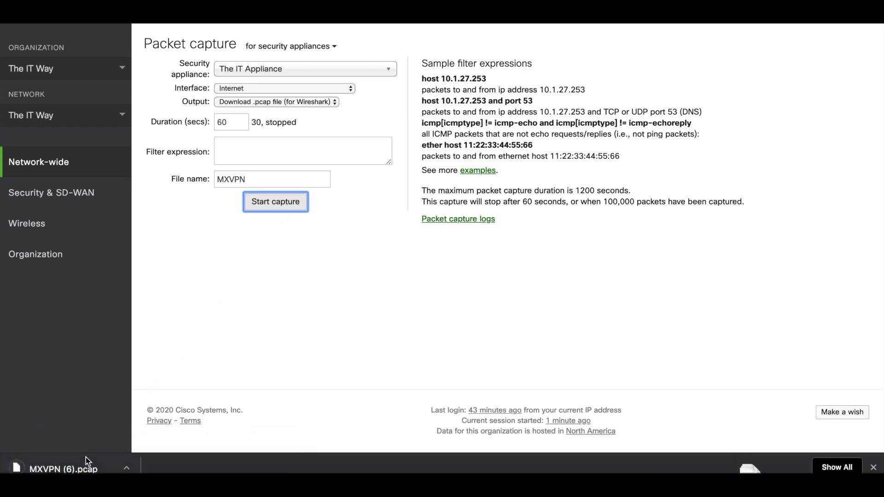
click(106, 467)
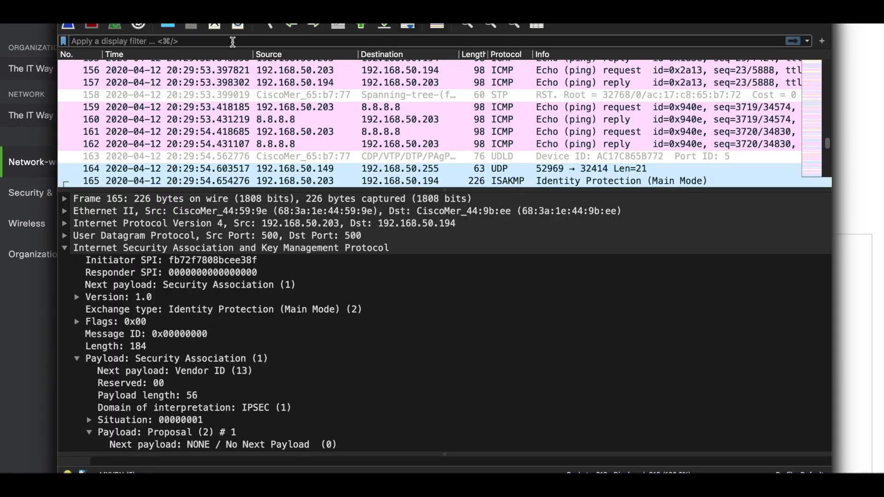
Filter the captured packets to the VPN peer's address with ip.addr==192.168.50.194.
click(232, 41)
text(ip.add)
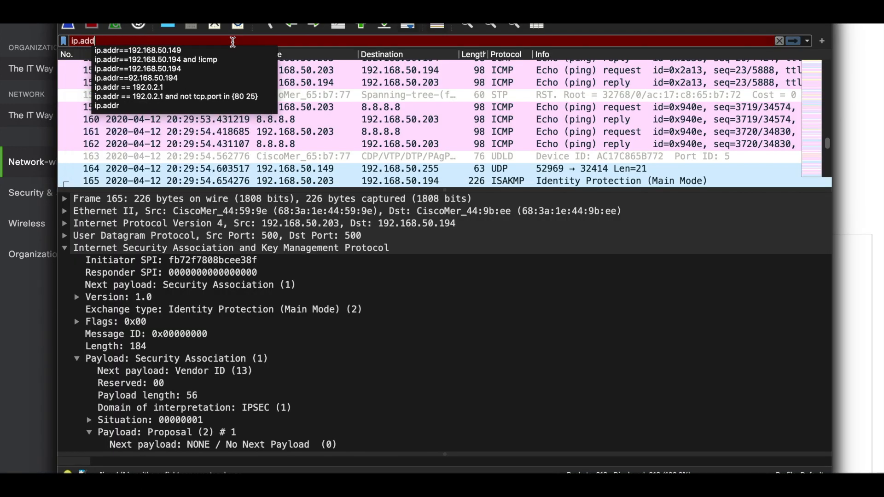
text(r==192.16)
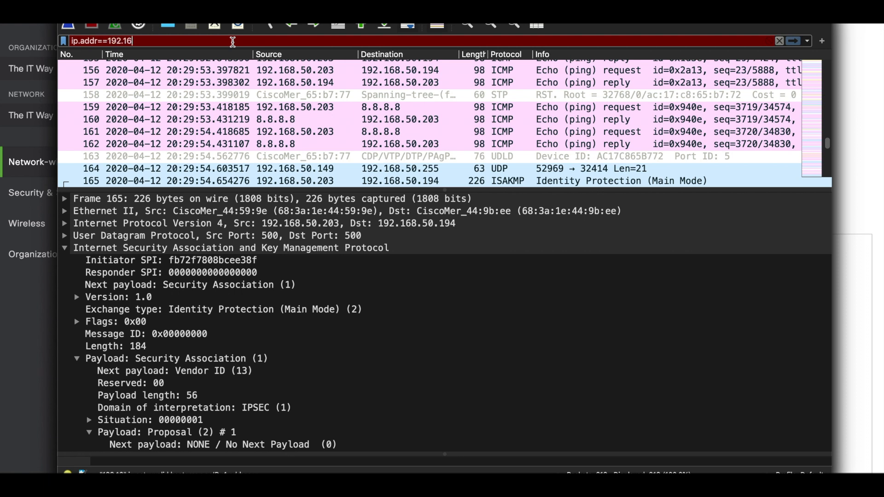
text(8.50.194)
key(Return)
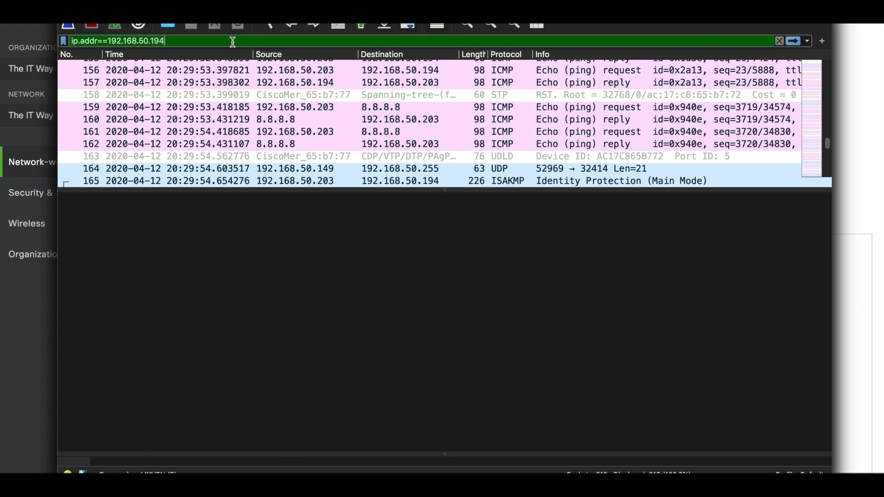
Extend the display filter to ip.addr==192.168.50.194 and !icmp to exclude the ping traffic.
click(243, 70)
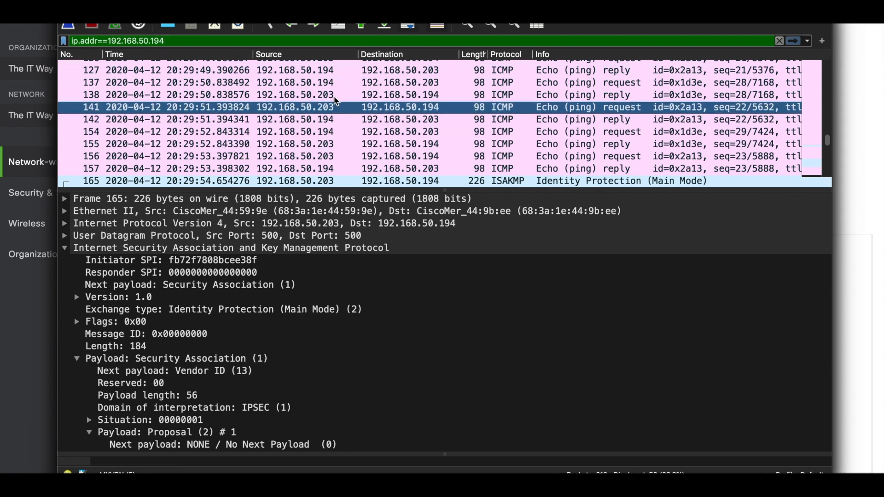
text(and )
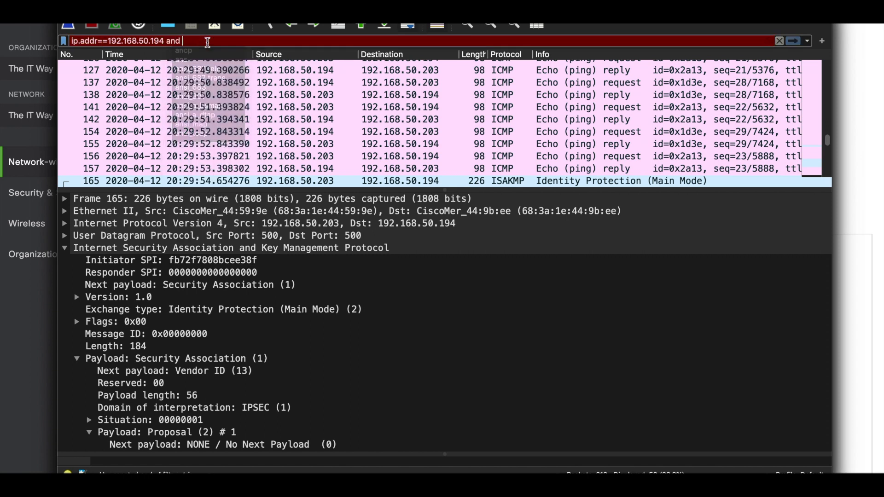
text(!icmp)
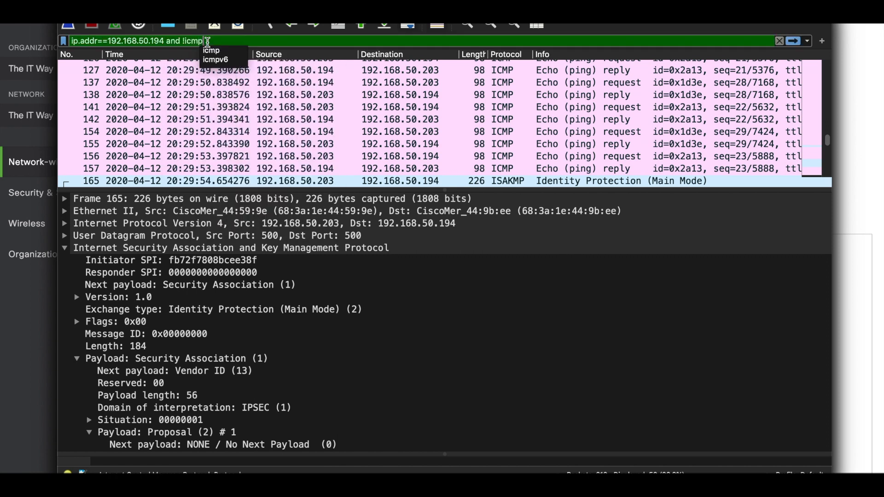
key(Return)
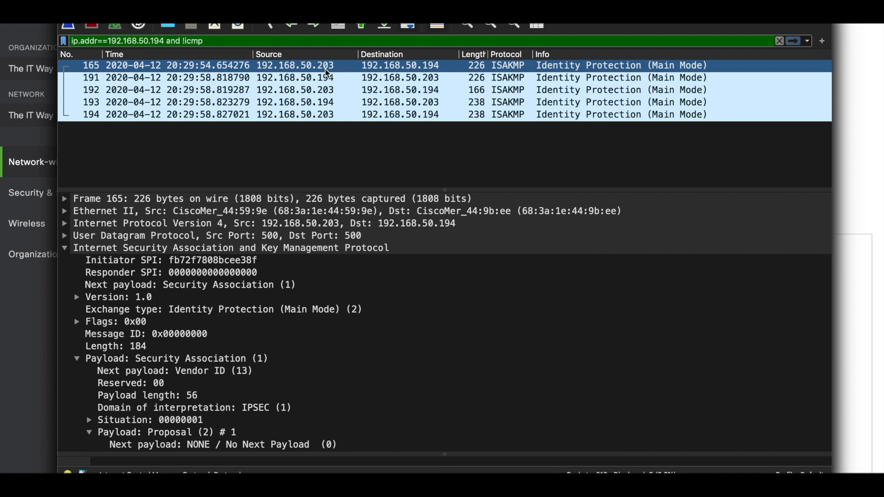
Go through ISAKMP main mode packets 191 to 194 one by one to follow the phase 1 exchange.
click(348, 79)
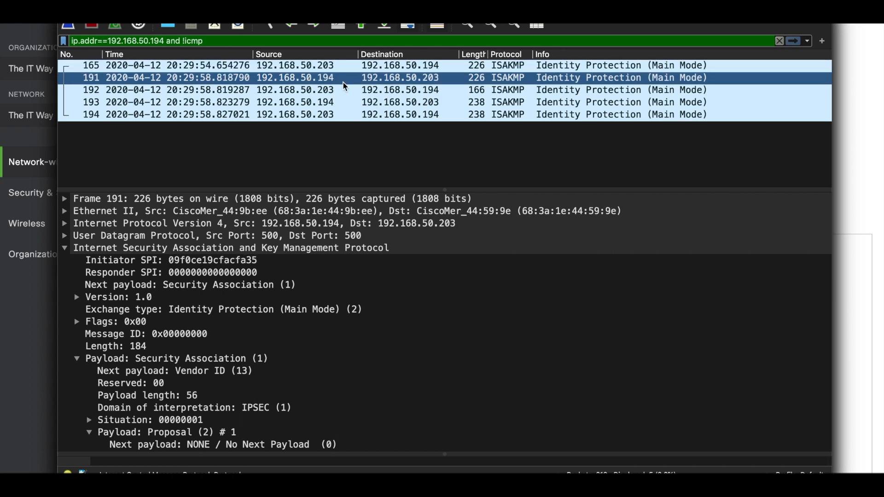
click(345, 88)
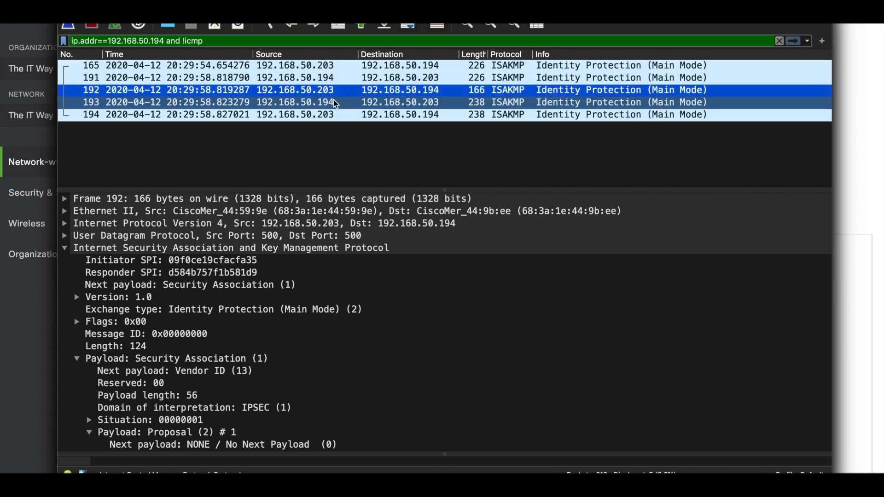
click(336, 102)
click(332, 116)
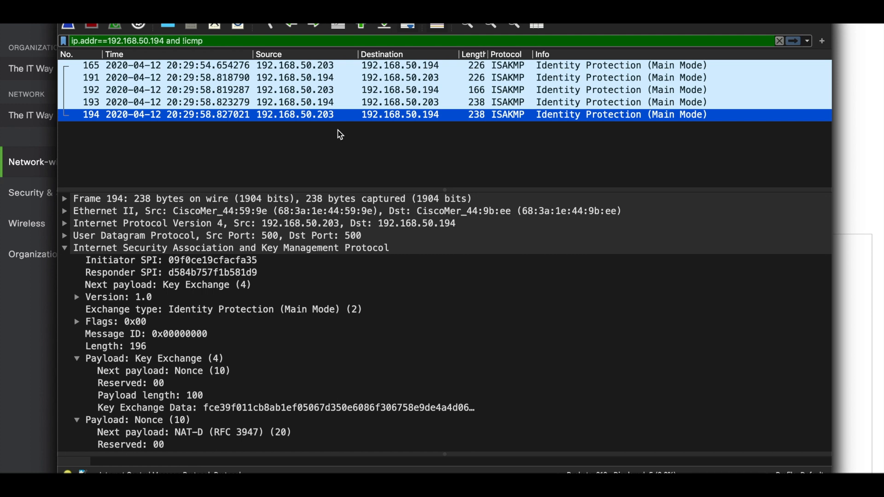
Examine packet 165's transform payload for its lifetime, encryption, key length, authentication, hash and Diffie-Hellman group attributes.
click(308, 68)
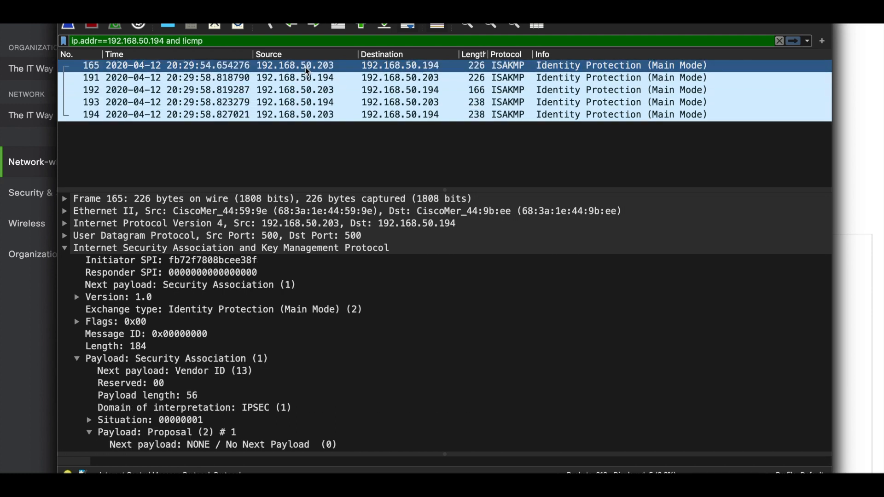
click(134, 321)
click(138, 333)
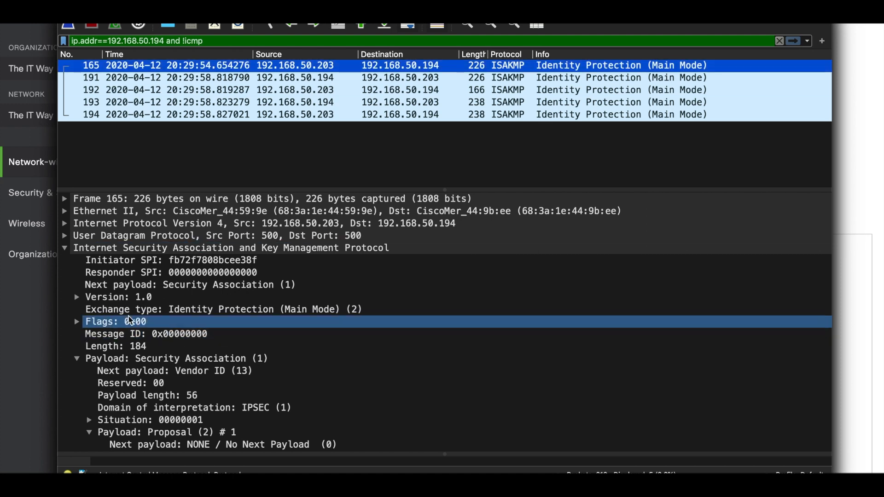
scroll(140, 336, down, 5)
click(140, 339)
scroll(141, 338, down, 8)
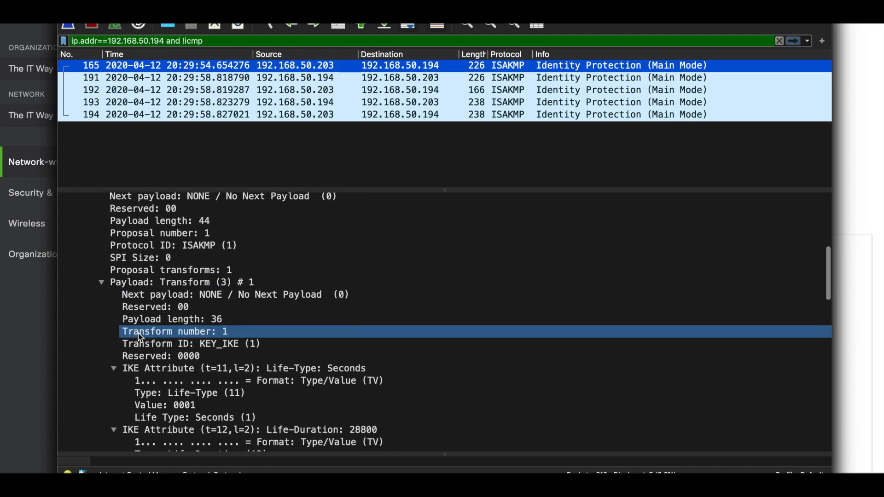
scroll(141, 338, down, 2)
click(140, 337)
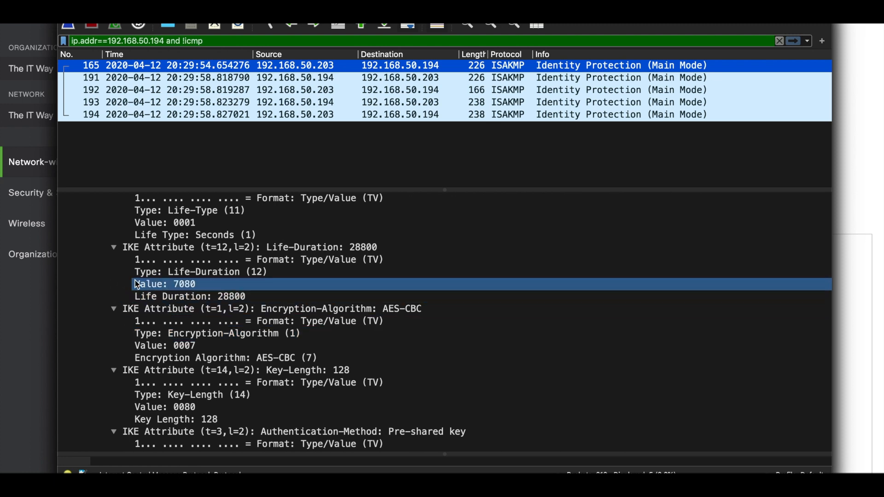
scroll(267, 269, up, 3)
scroll(268, 272, down, 2)
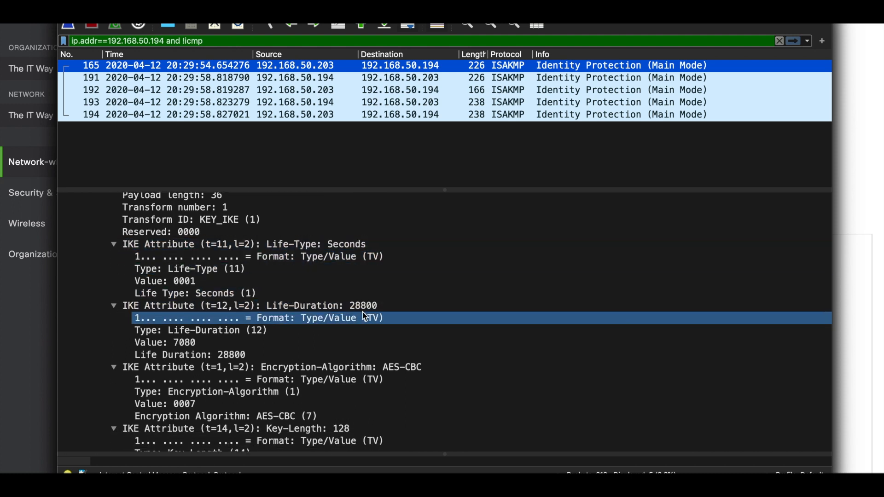
scroll(367, 313, down, 3)
scroll(357, 327, down, 1)
scroll(357, 327, down, 1)
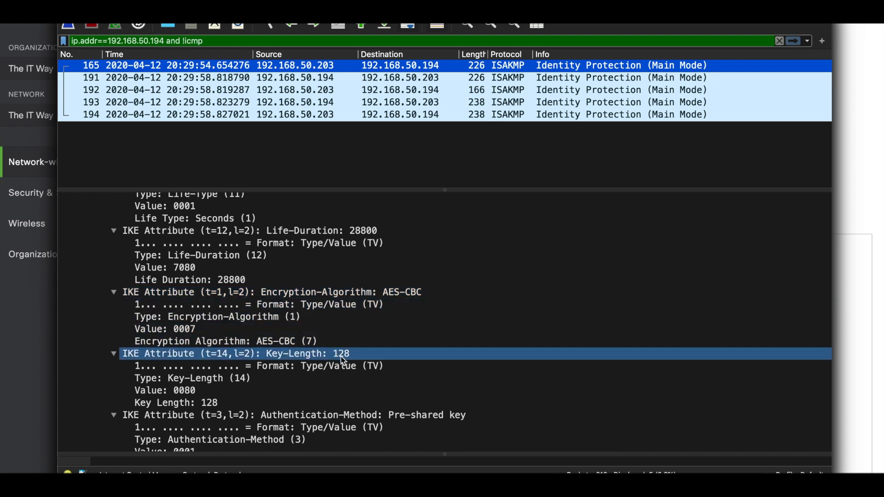
scroll(343, 360, down, 5)
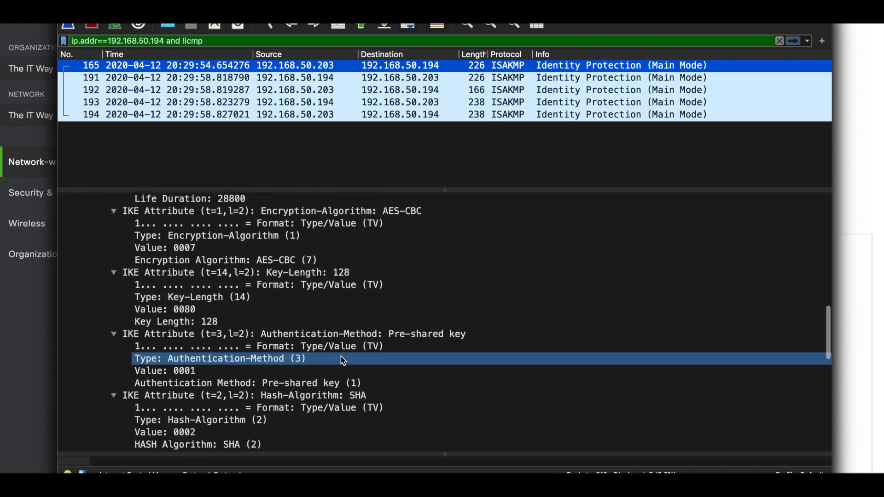
scroll(342, 358, down, 3)
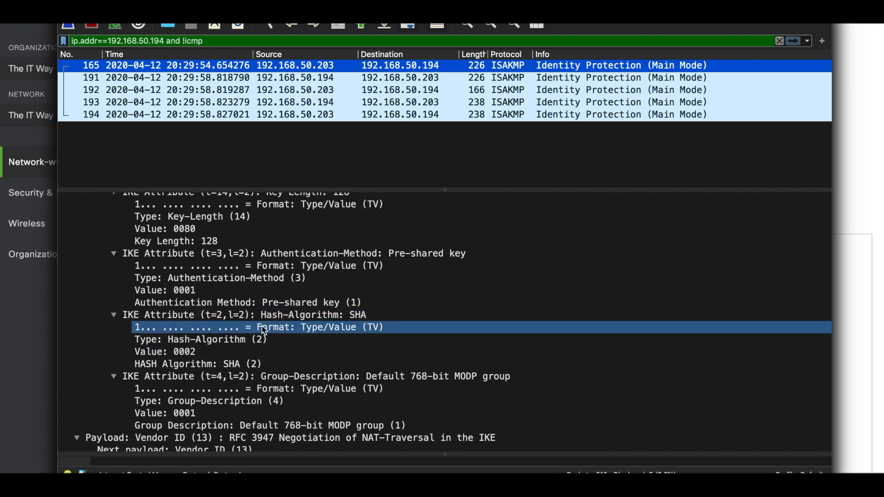
scroll(265, 331, down, 2)
scroll(265, 328, up, 5)
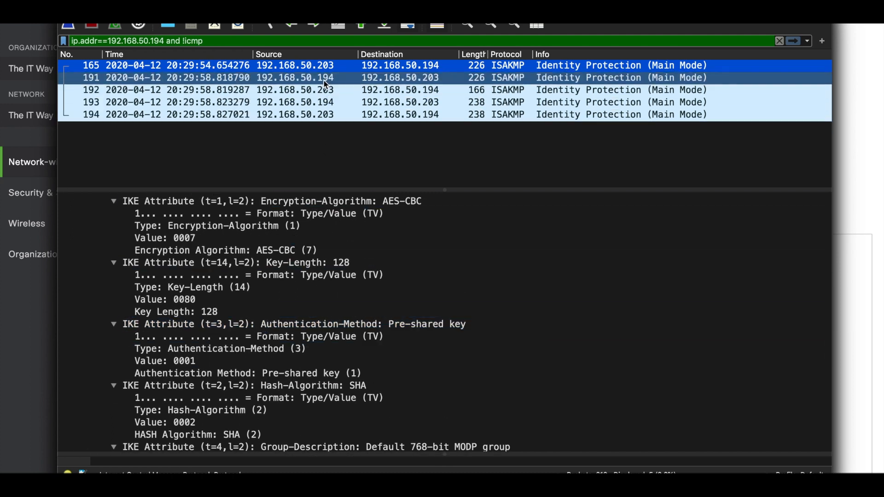
Examine the same IKE attributes in packet 191, the peer's proposal, focusing on its encryption algorithm and key length.
click(257, 77)
scroll(251, 276, up, 5)
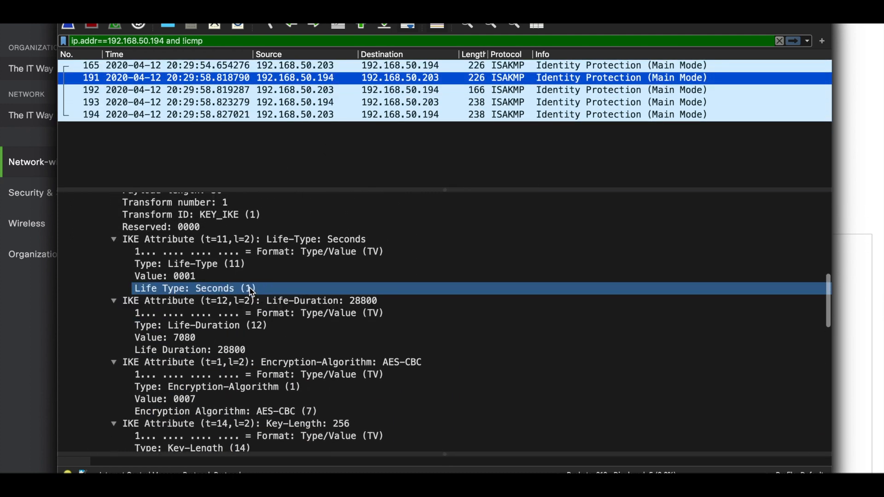
scroll(255, 293, down, 1)
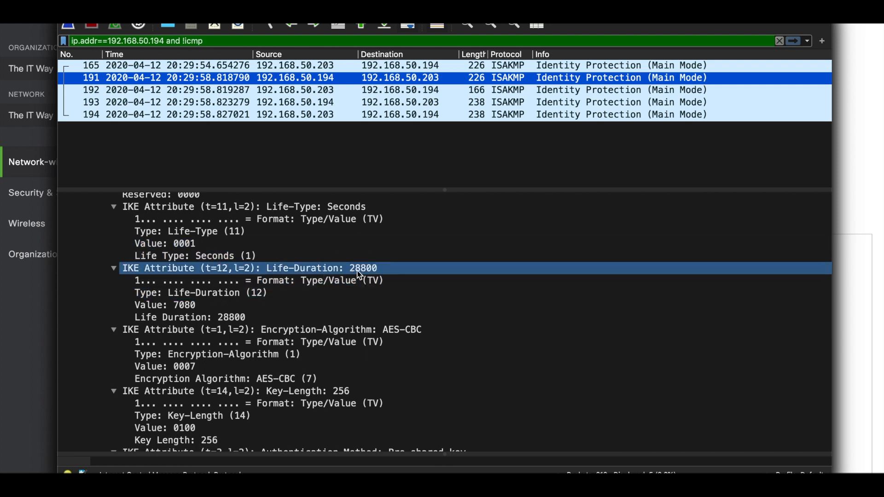
scroll(314, 302, down, 1)
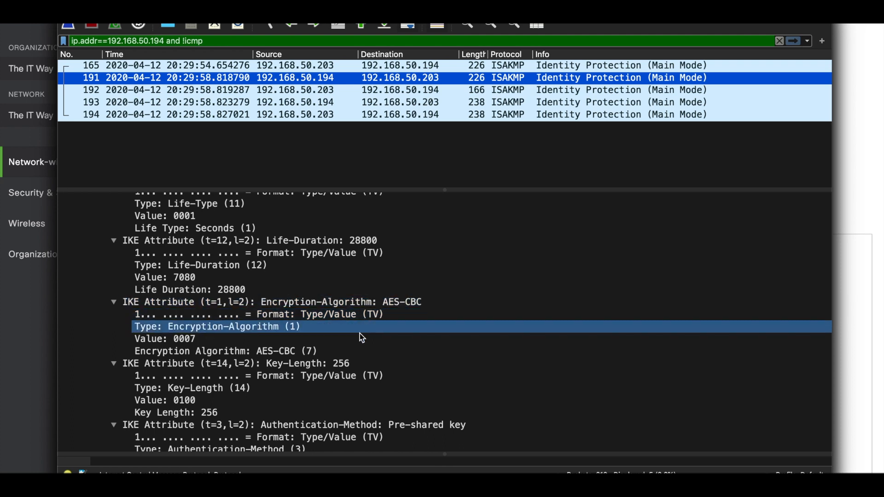
scroll(347, 363, down, 1)
scroll(349, 367, down, 4)
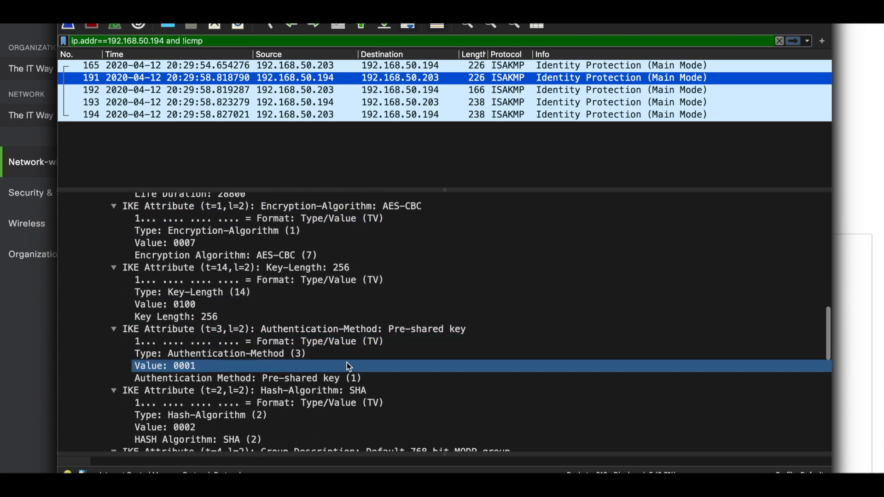
scroll(349, 345, up, 3)
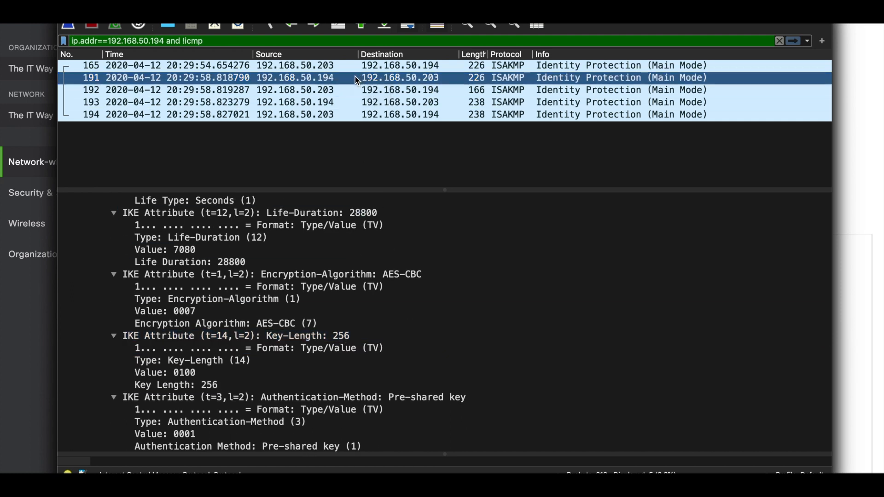
click(391, 278)
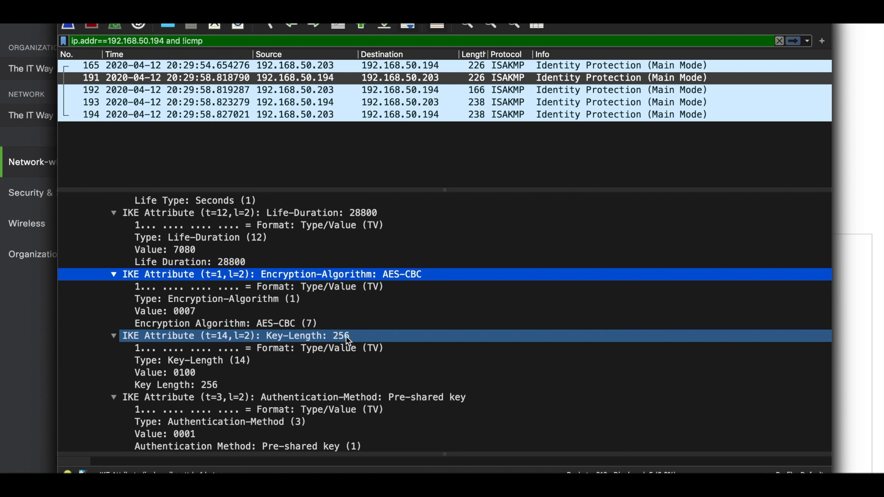
Switch back and forth between packets 165 and 191 to compare the encryption key lengths proposed by both sides.
click(332, 67)
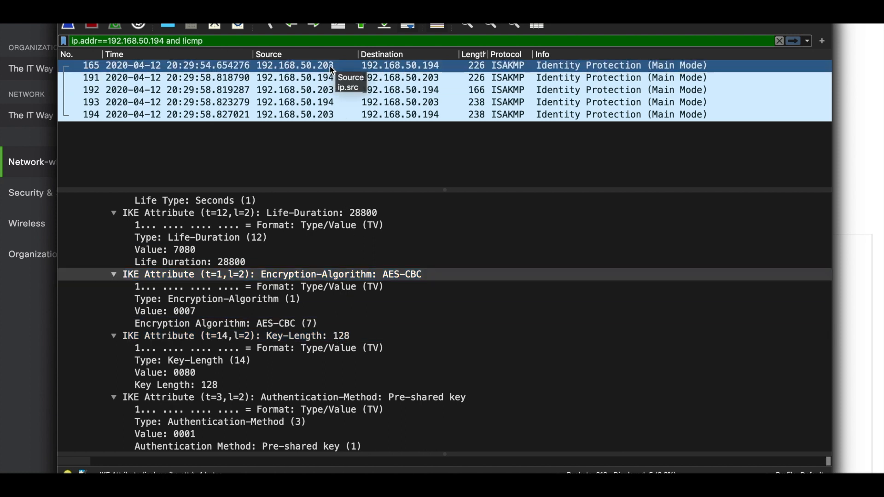
click(347, 338)
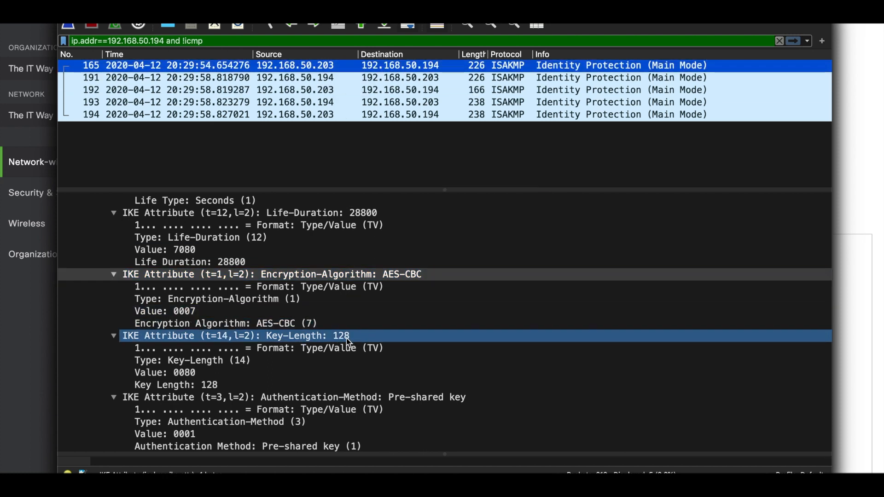
click(334, 73)
key(Up)
key(Down)
key(Up)
key(Down)
key(Up)
key(Down)
key(Up)
key(Down)
key(Up)
key(Down)
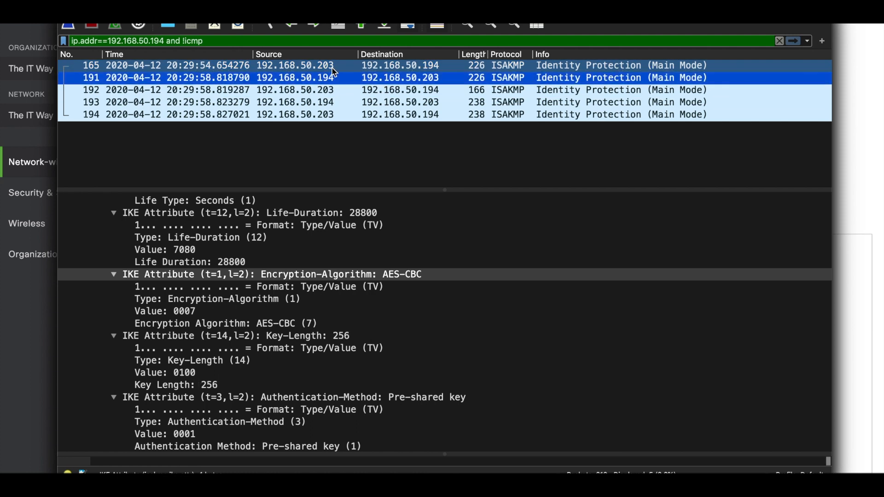
Step on through packets 192 to 194 to review the key exchange messages.
key(Down)
key(Down)
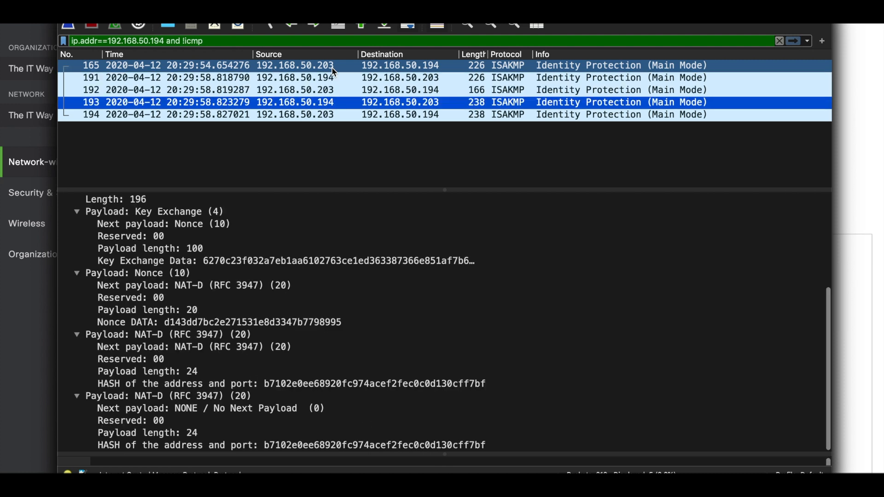
key(Down)
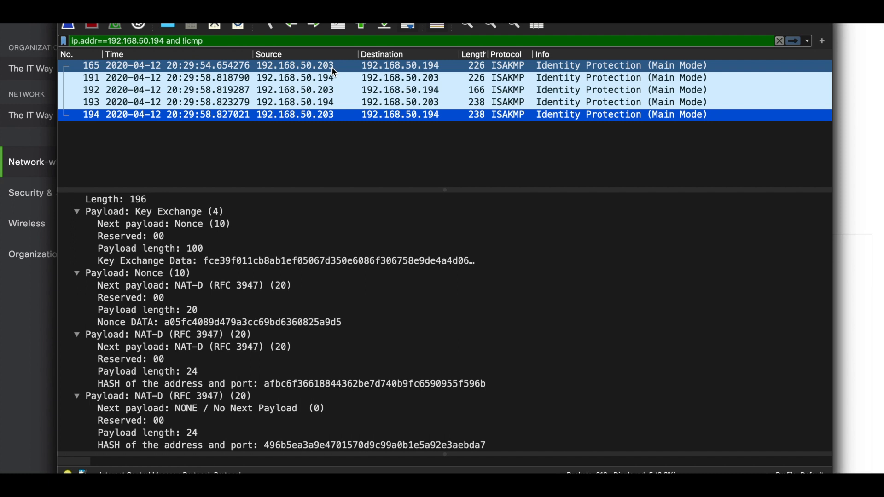
Recheck packet 165's encryption and lifetime attributes, and return to the event log in the browser.
click(305, 70)
click(285, 275)
scroll(270, 329, down, 3)
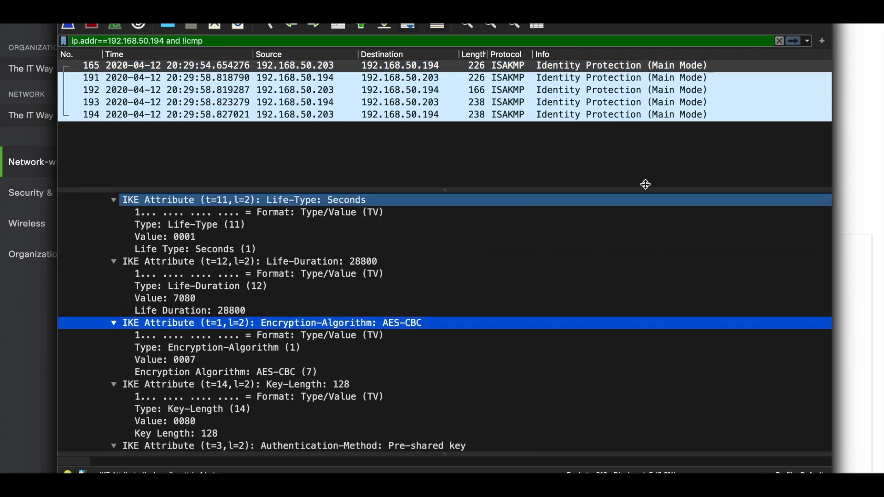
click(858, 122)
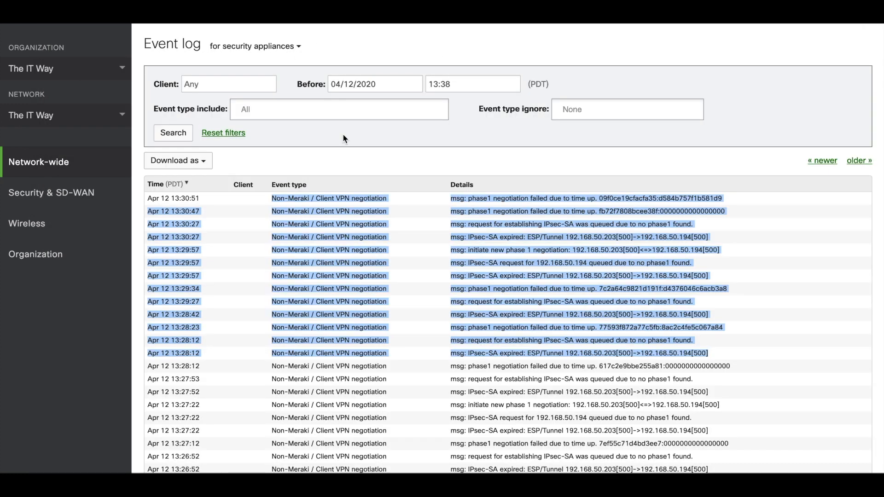
Rerun the appliance's ping to 192.168.100.1 and load the newer non-Meraki VPN negotiation entries in the event log.
click(424, 248)
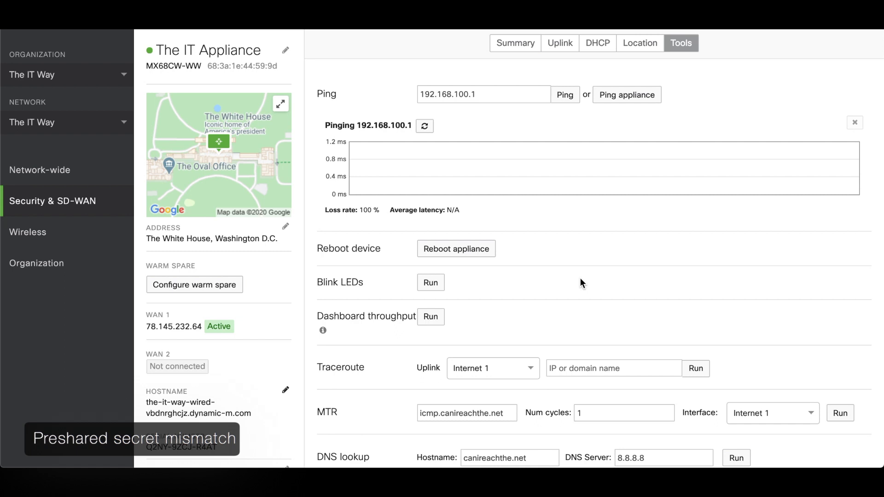
click(429, 126)
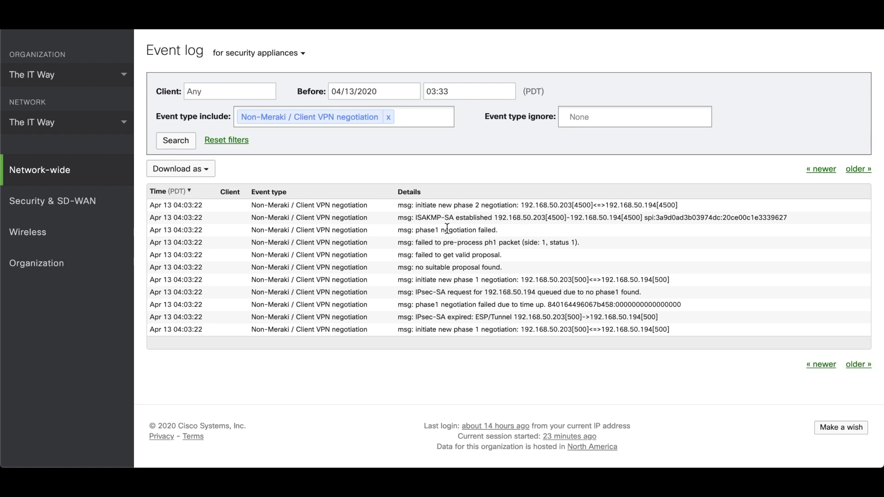
click(821, 169)
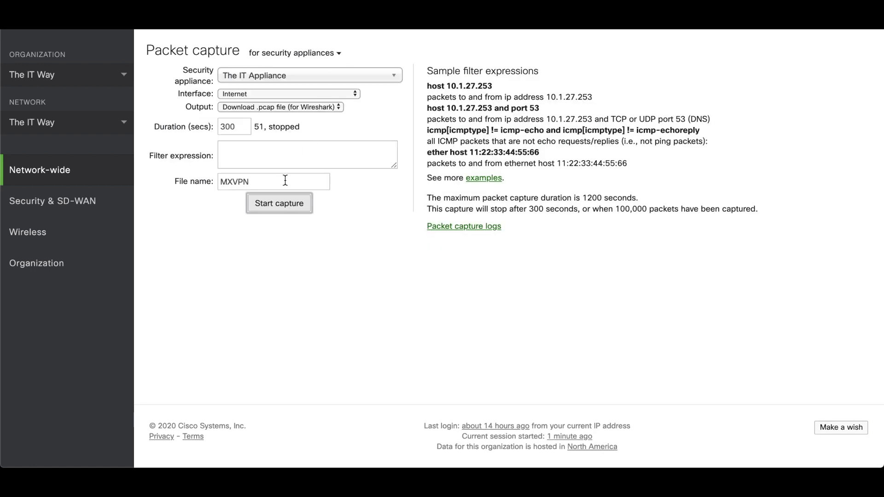
Capture the appliance's Internet traffic as MXVPN while re-pinging 192.168.100.1, stop the capture, and switch to Wireshark.
click(273, 204)
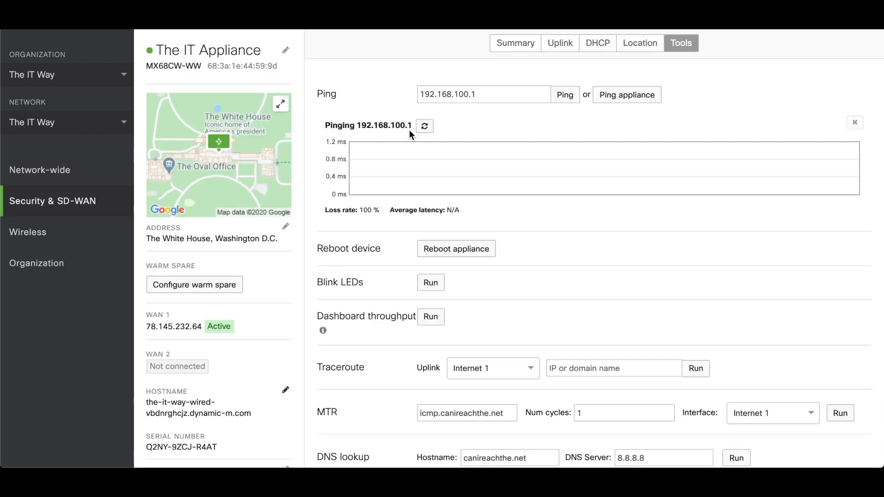
click(426, 126)
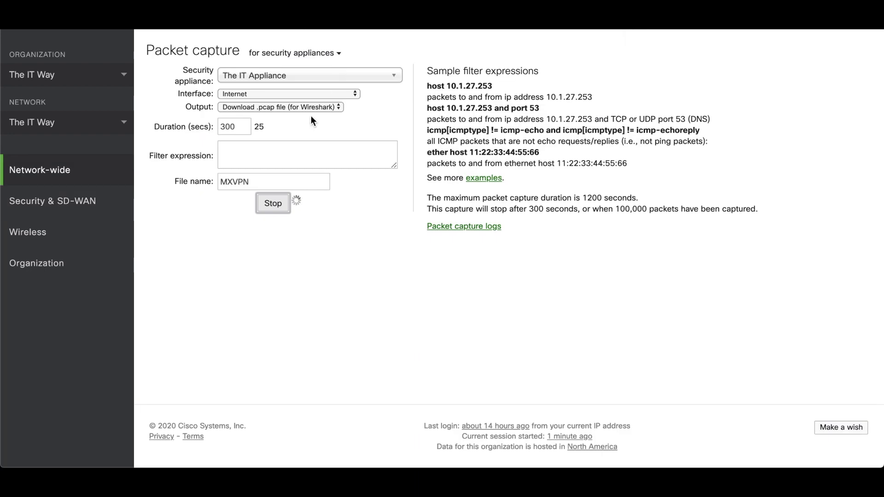
click(273, 203)
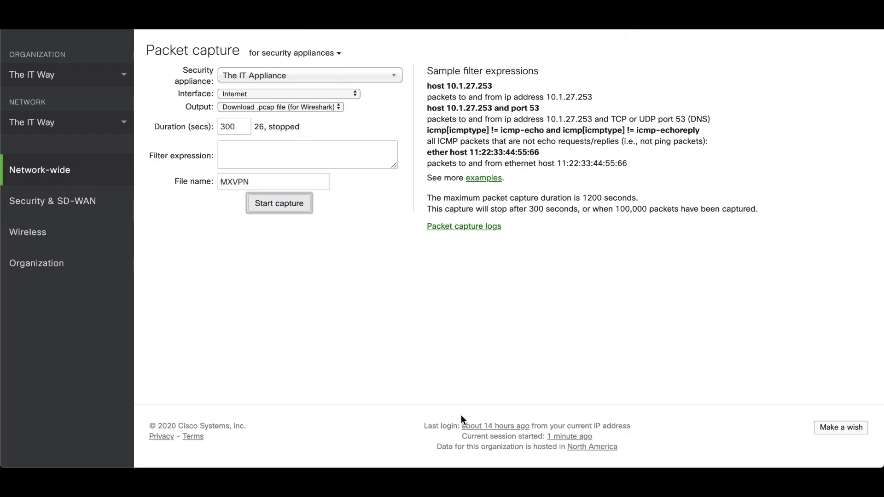
mouse_move(496, 453)
click(566, 452)
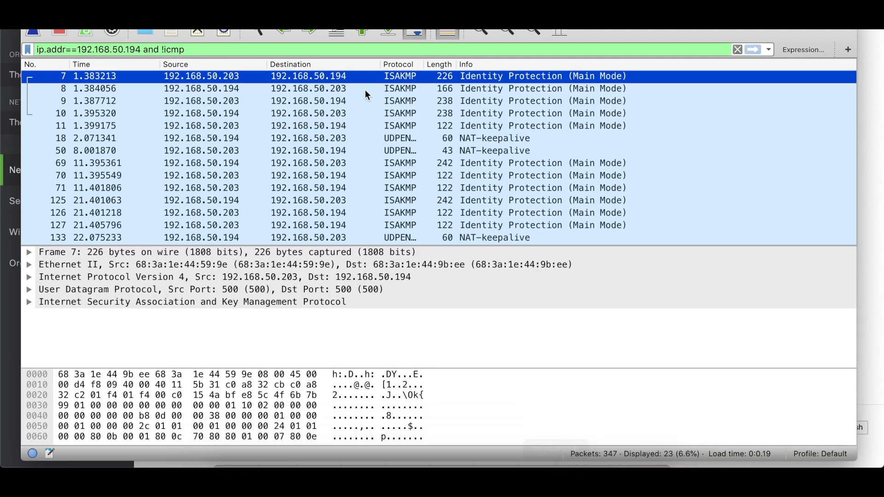
With the filter ip.addr==192.168.50.194 and !icmp in place, step through the Main Mode exchange from packet 7 to packet 11.
click(229, 50)
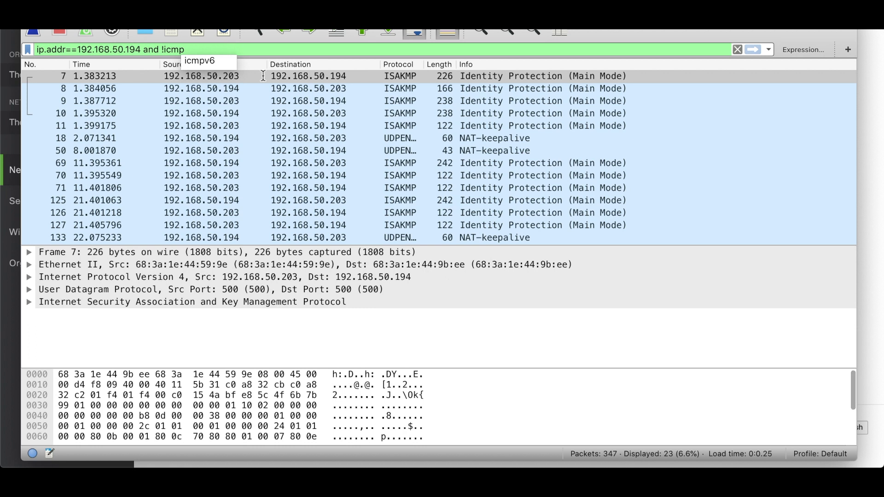
click(337, 80)
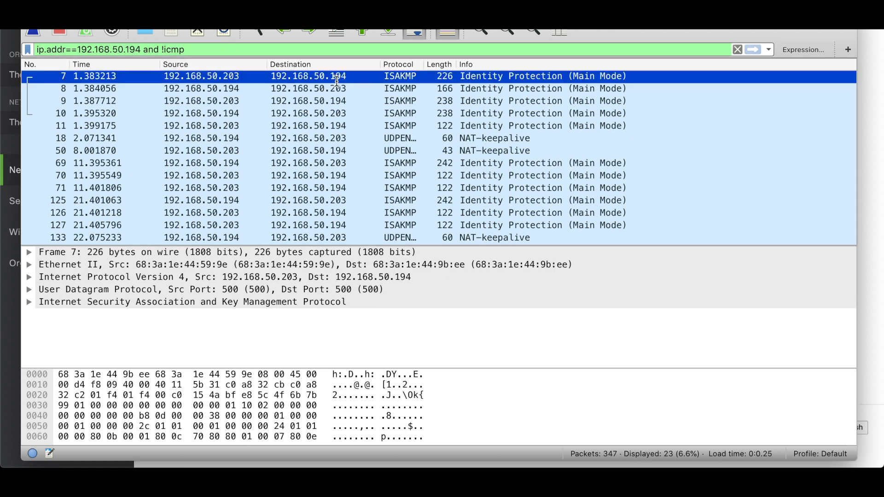
key(Down)
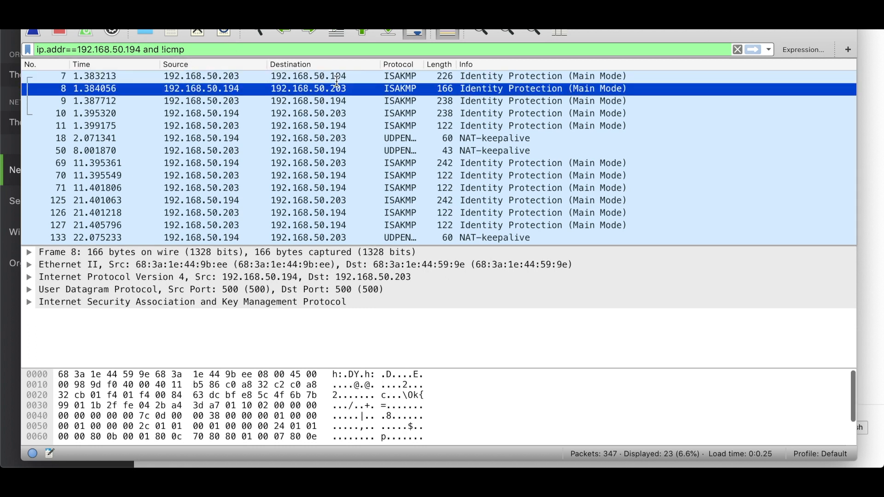
key(Down)
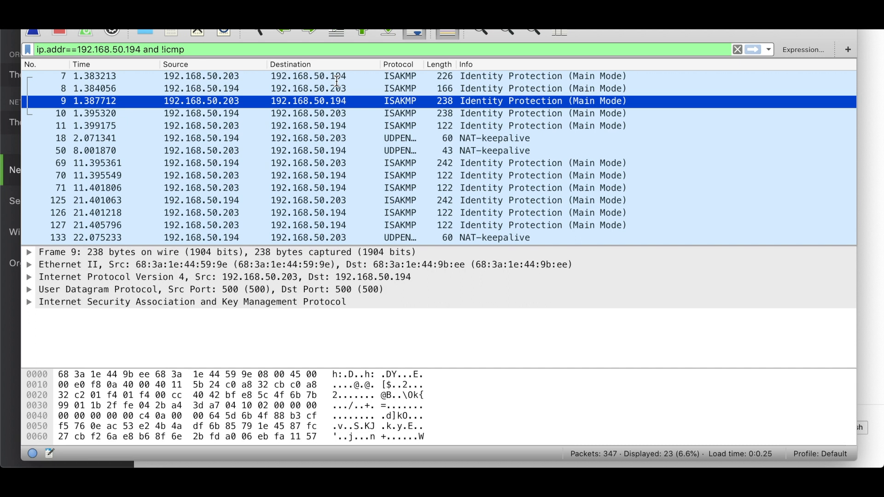
key(Down)
key(Down)
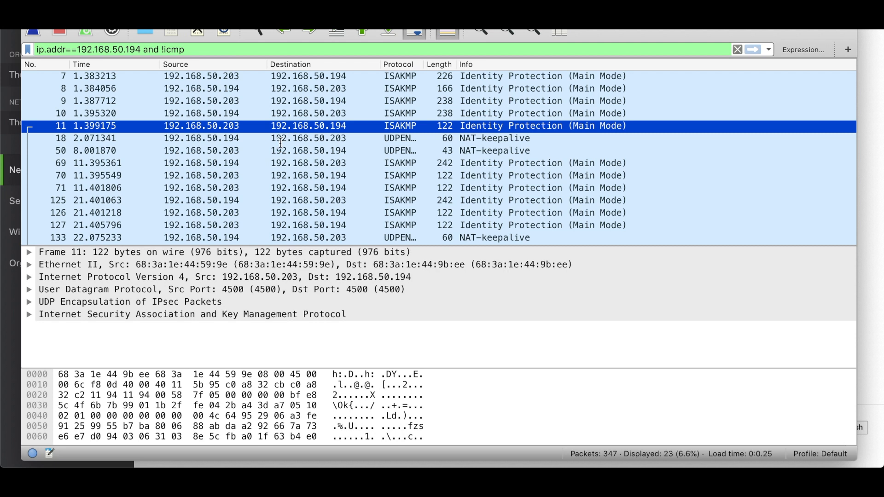
Check the NAT-keepalive packets 18 and 50, then compare packet 11 with the peer's reply in packet 69.
click(281, 141)
click(277, 152)
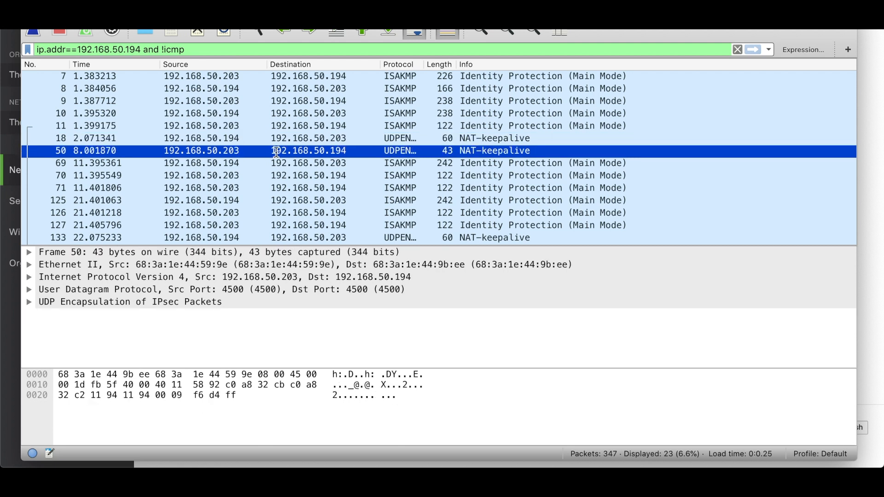
click(228, 126)
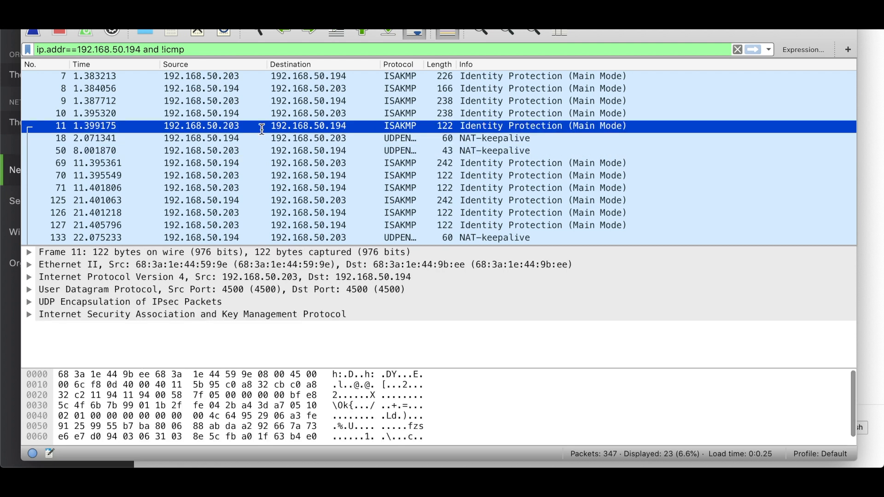
click(279, 163)
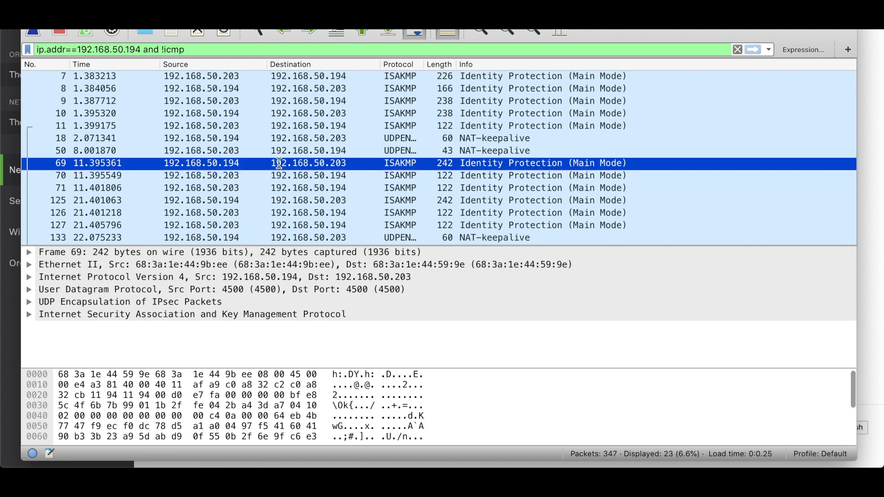
Examine the repeated Main Mode messages from packet 69 through packet 127.
key(Down)
key(Up)
key(Down)
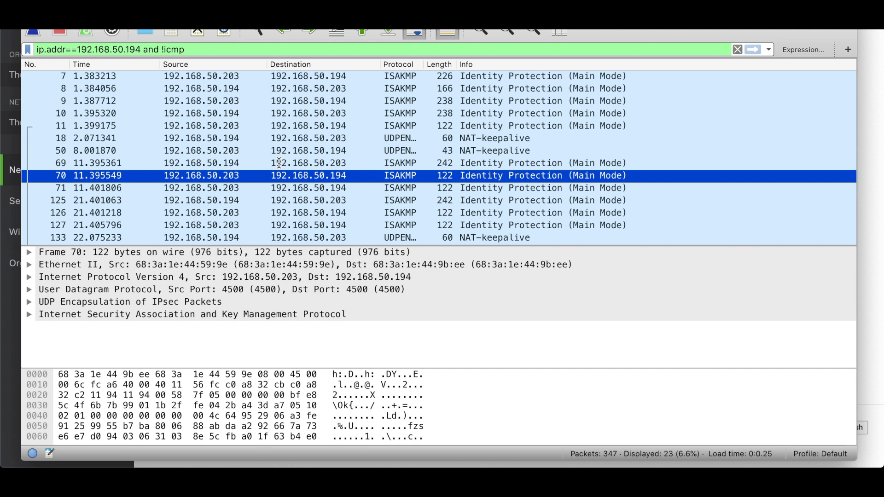
key(Down)
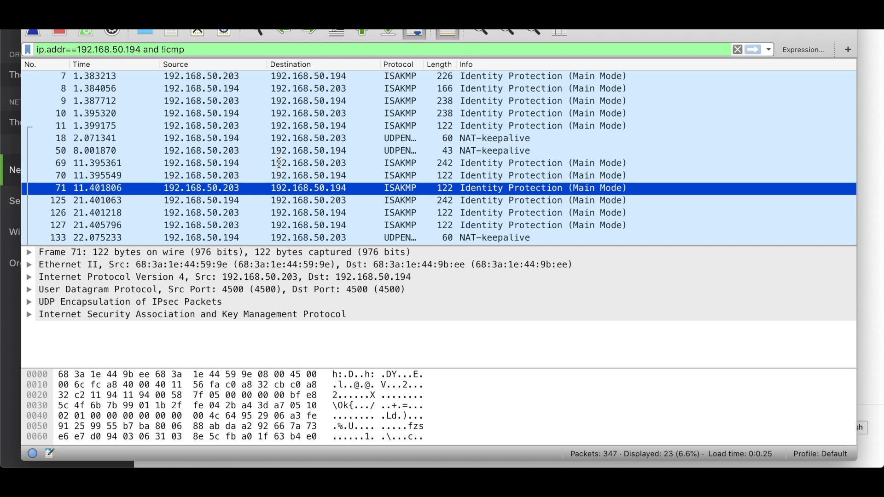
key(Down)
key(Down)
key(Down)
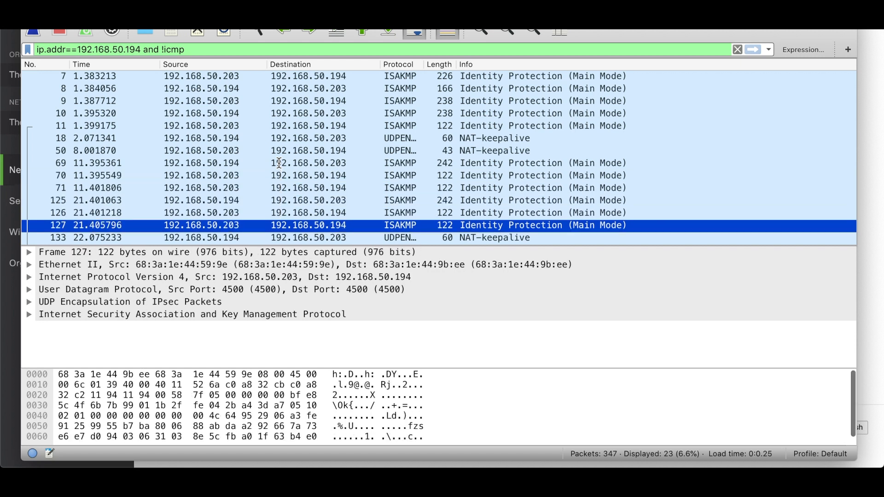
Continue through the remaining Main Mode messages from packet 197 to packet 261.
scroll(328, 191, down, 3)
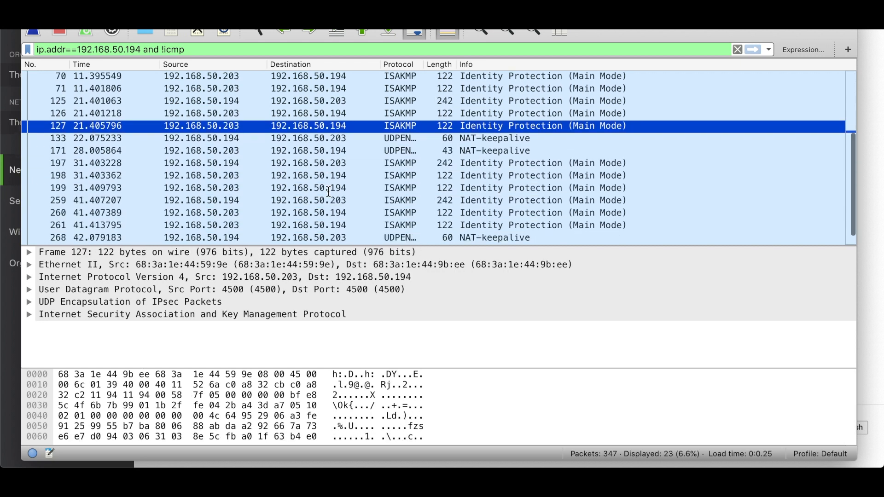
click(335, 153)
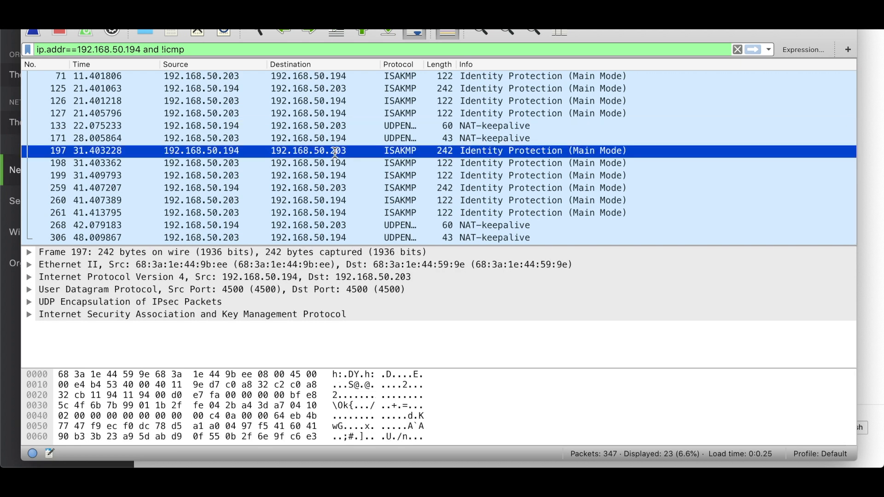
key(Down)
key(Down)
key(Down)
key(Down)
key(Down)
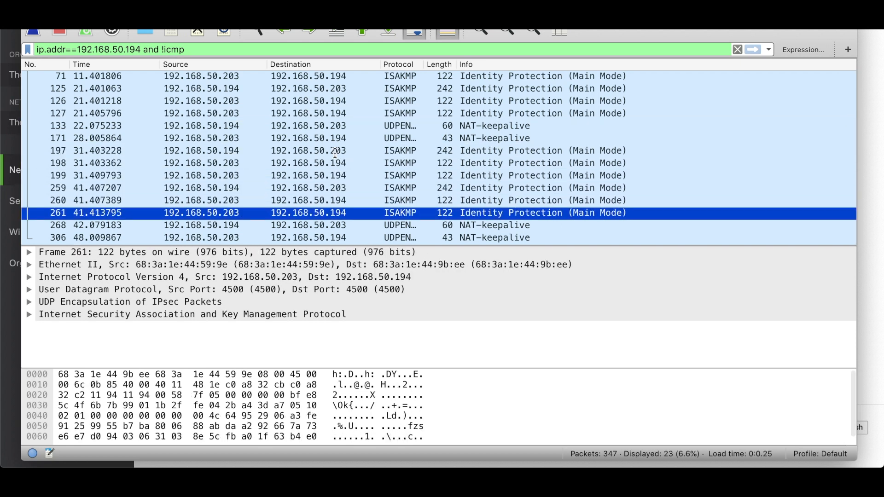
Step back up from packet 261 through the earlier Main Mode messages to review the repeated exchange.
key(Up)
key(Up)
key(Up)
key(Up)
key(Up)
key(Up)
key(Up)
key(Up)
key(Up)
key(Up)
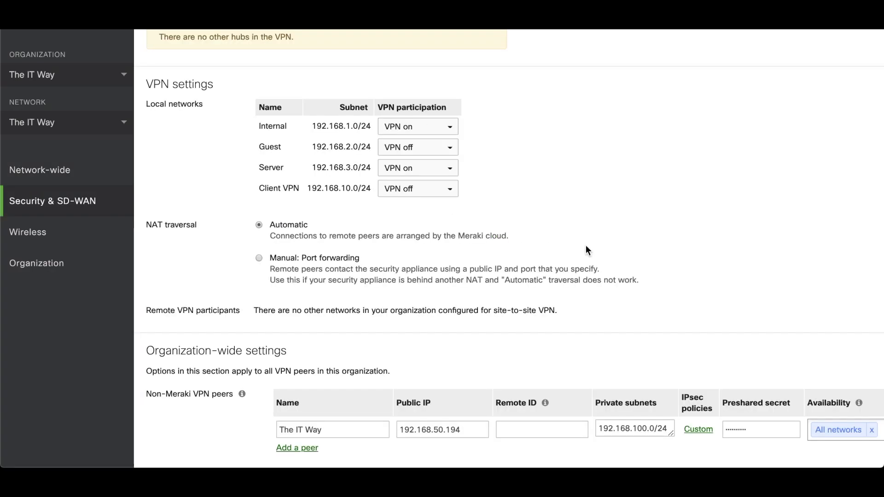
Locate the non-Meraki peer's preshared secret in the organization-wide VPN settings and select its contents.
scroll(586, 246, down, 3)
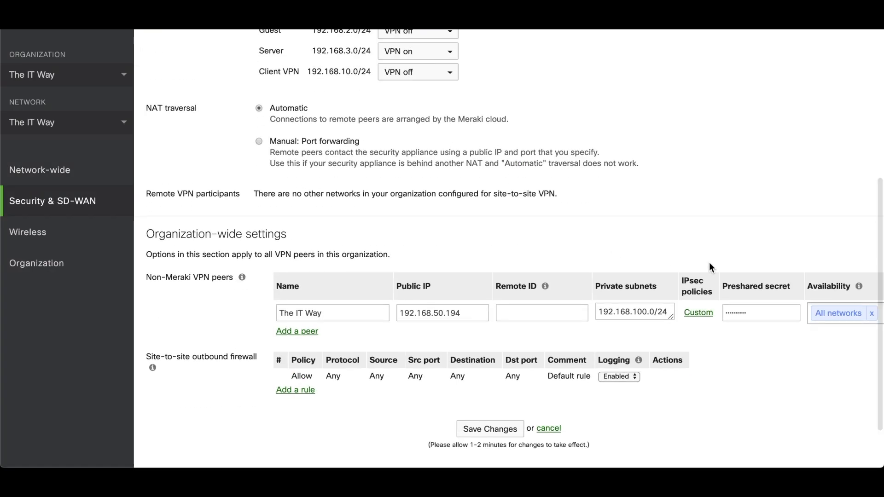
double_click(740, 310)
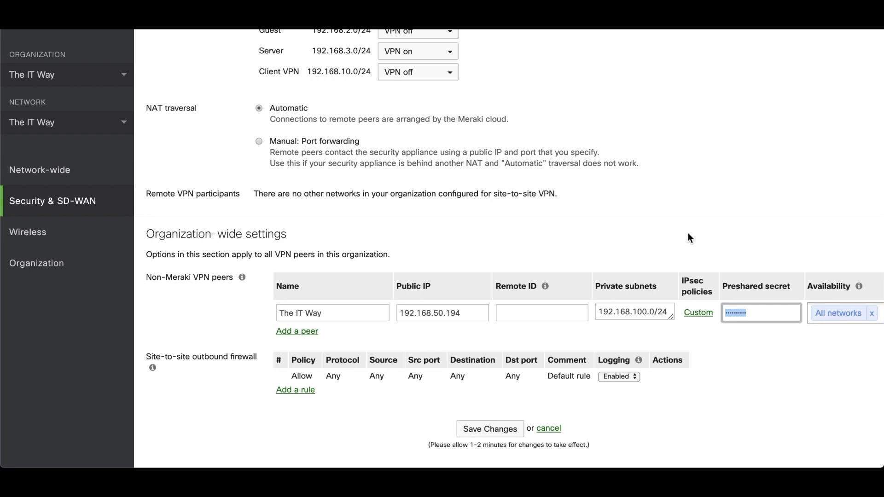
click(753, 312)
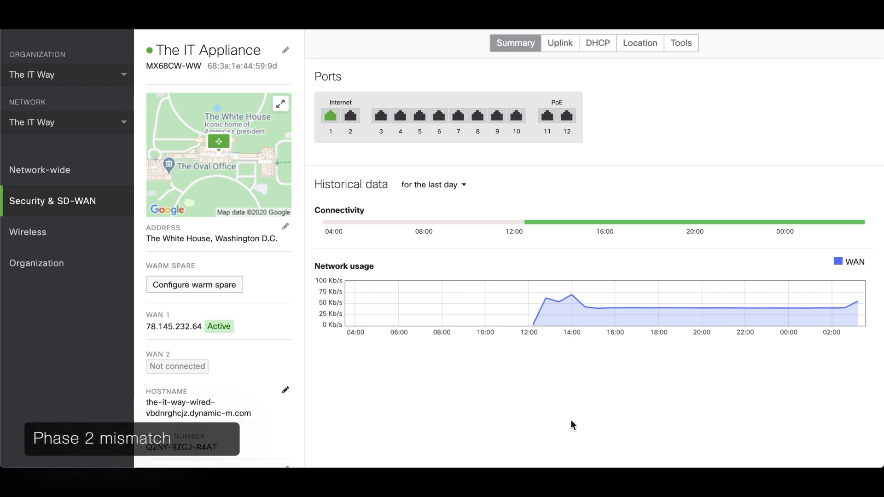
Ping 192.168.100.1 using the appliance's live tools.
click(682, 45)
click(514, 92)
text(1)
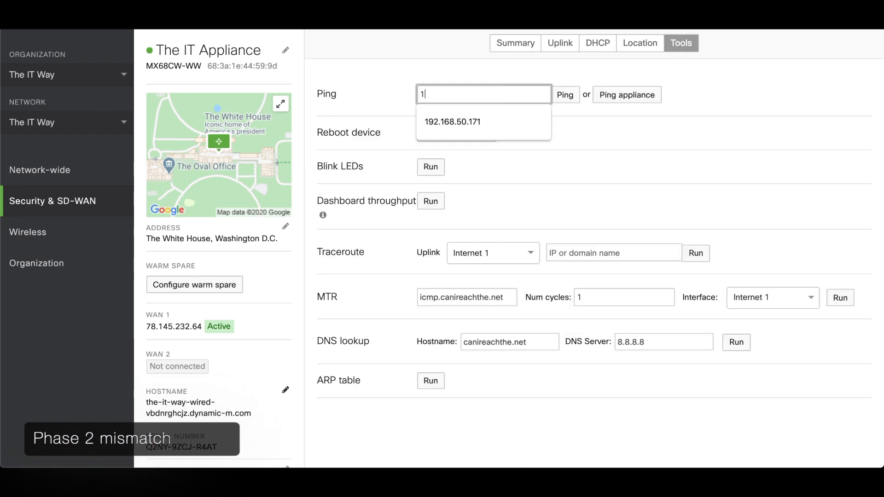
text(92.168.)
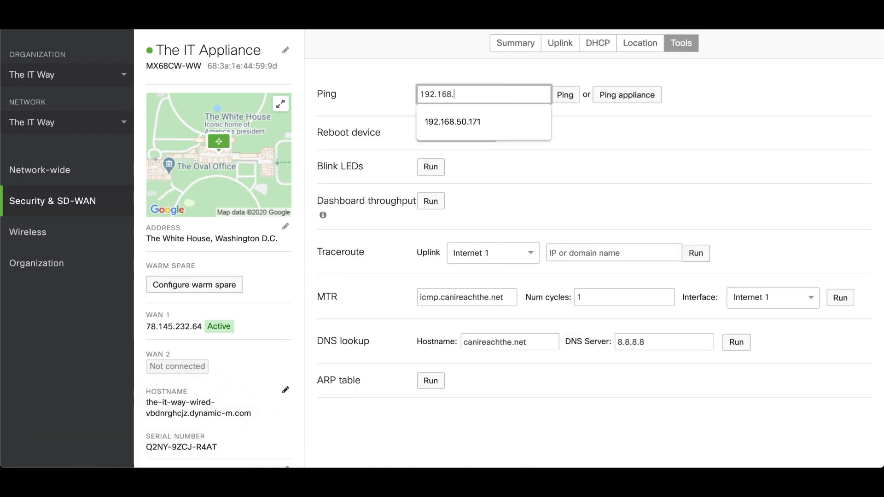
text(100.1)
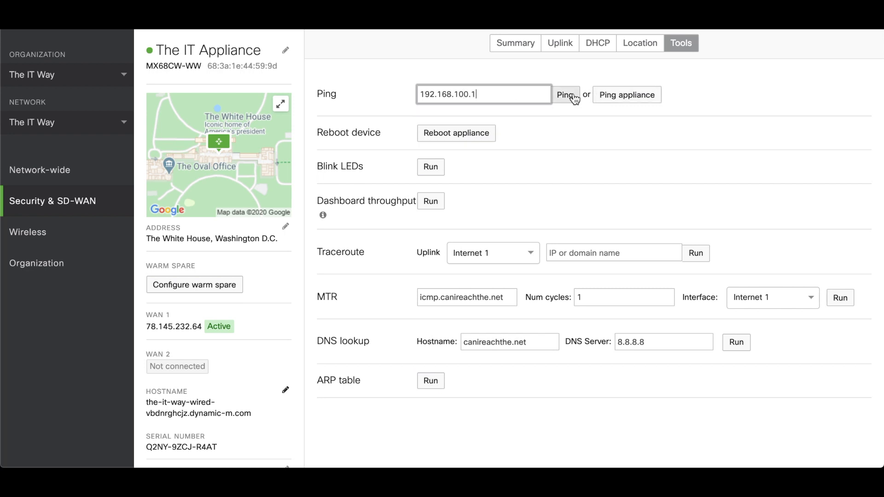
click(575, 99)
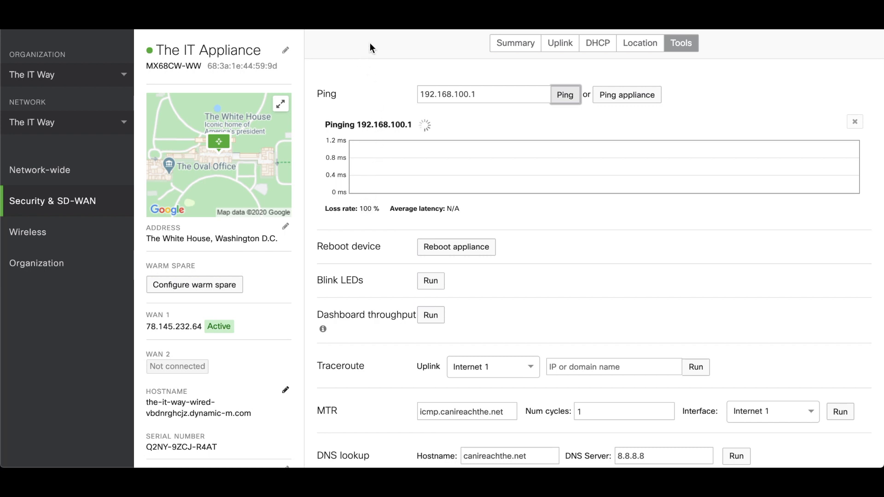
Open the network-wide event log in a new browser tab and switch to it while the ping runs.
mouse_move(112, 173)
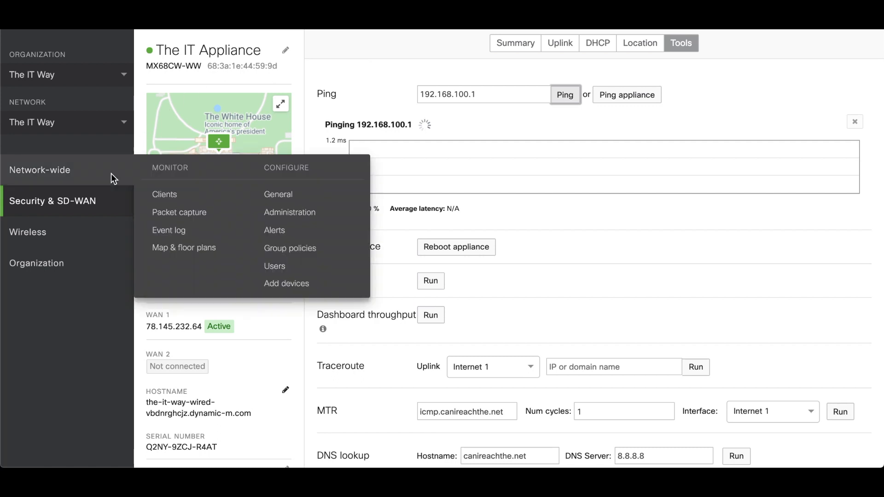
right_click(166, 230)
click(188, 230)
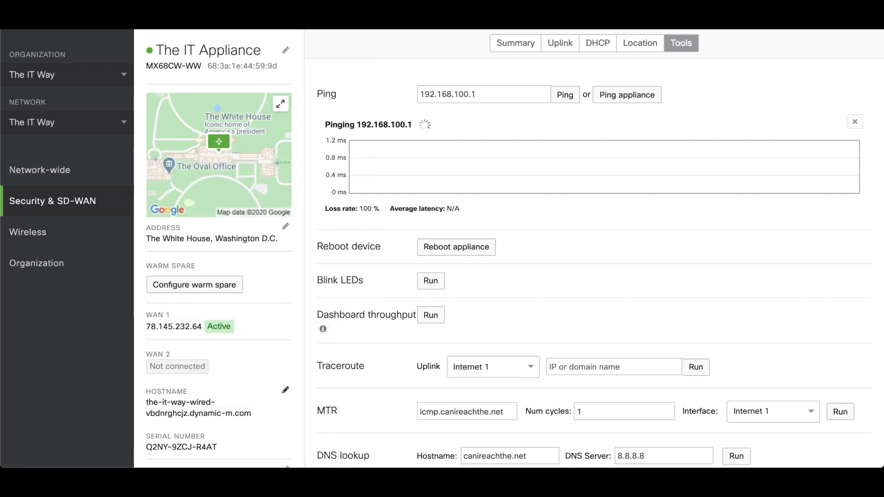
key(ctrl+Tab)
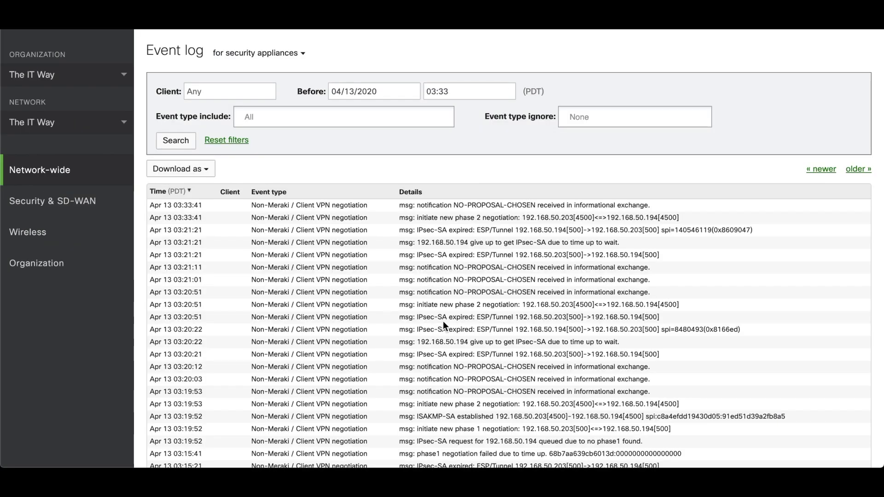
Review the phase 2 negotiation messages in the event log, paging to the newer and then the older entries.
scroll(507, 321, down, 3)
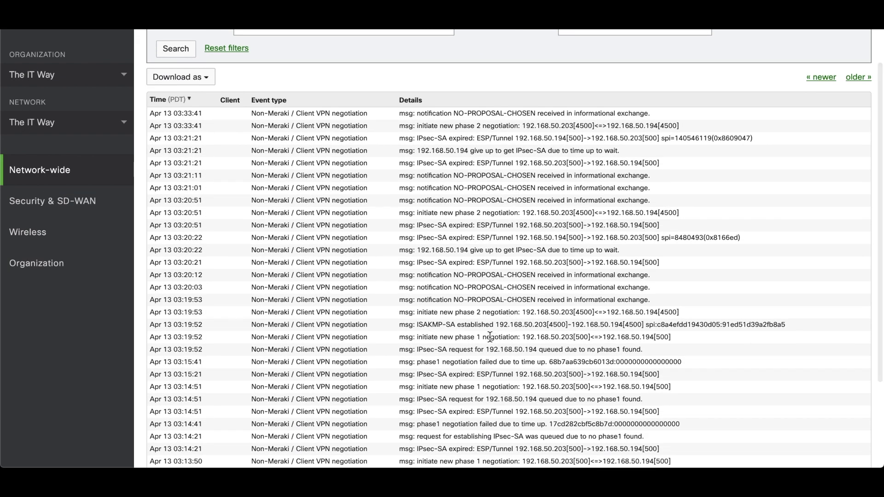
scroll(492, 276, up, 3)
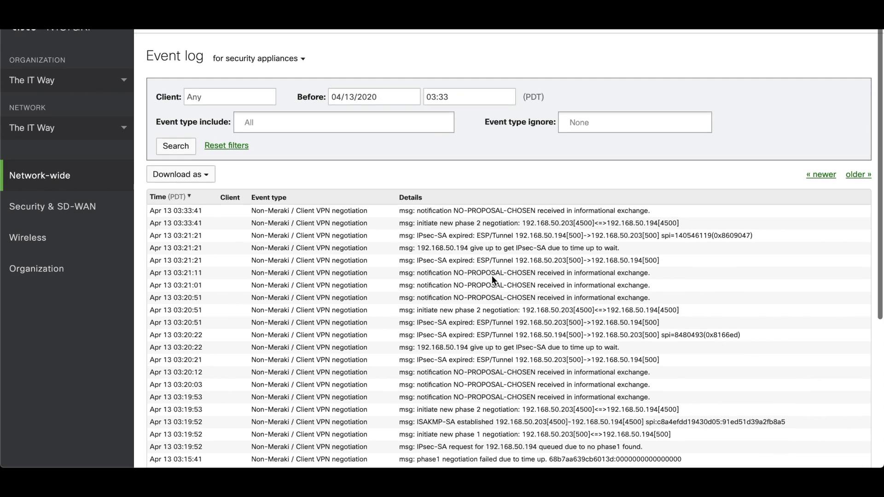
scroll(491, 276, down, 1)
click(828, 170)
click(859, 169)
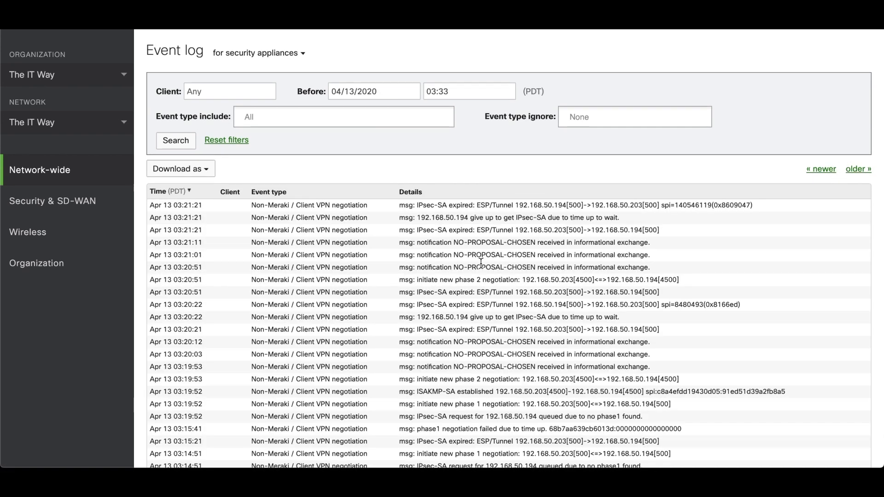
Highlight the peer's IP address in an expired IPsec-SA entry of the event log and check its event type.
click(595, 230)
drag(595, 230, 642, 232)
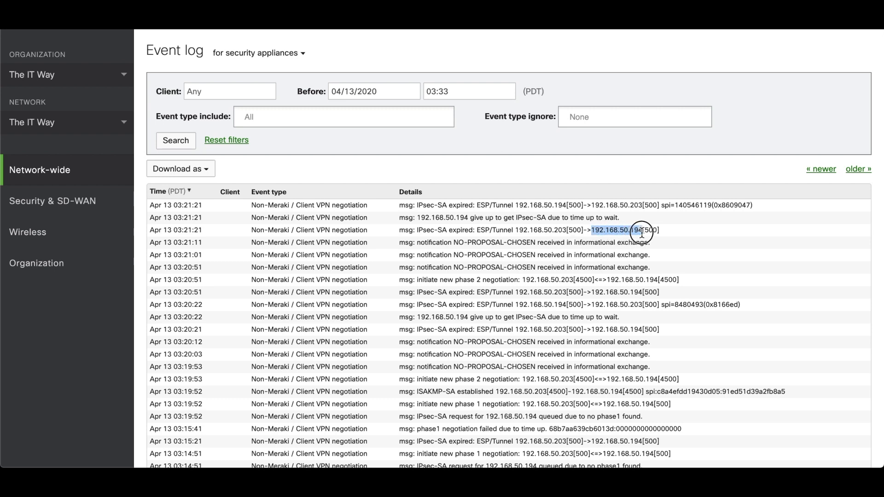
drag(290, 230, 252, 230)
click(328, 265)
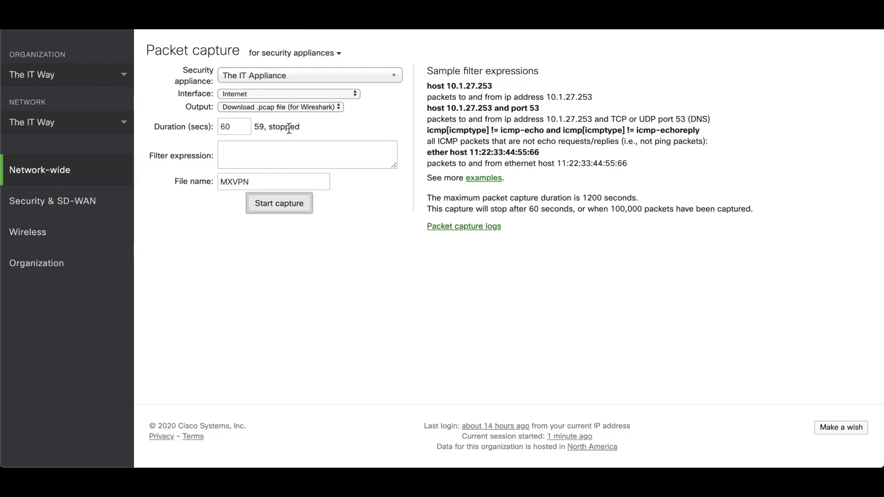
Capture the appliance's Internet traffic while repeating the ping to 192.168.100.1, and stop the capture once the ping has run.
click(278, 206)
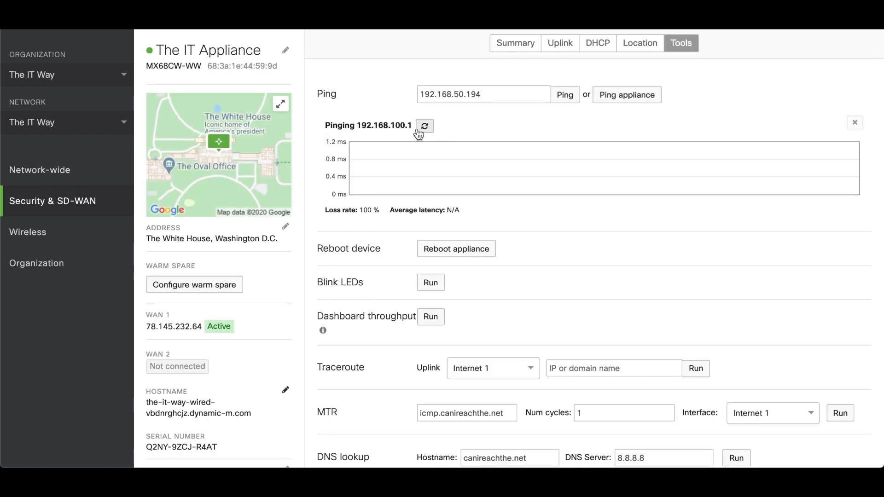
click(424, 126)
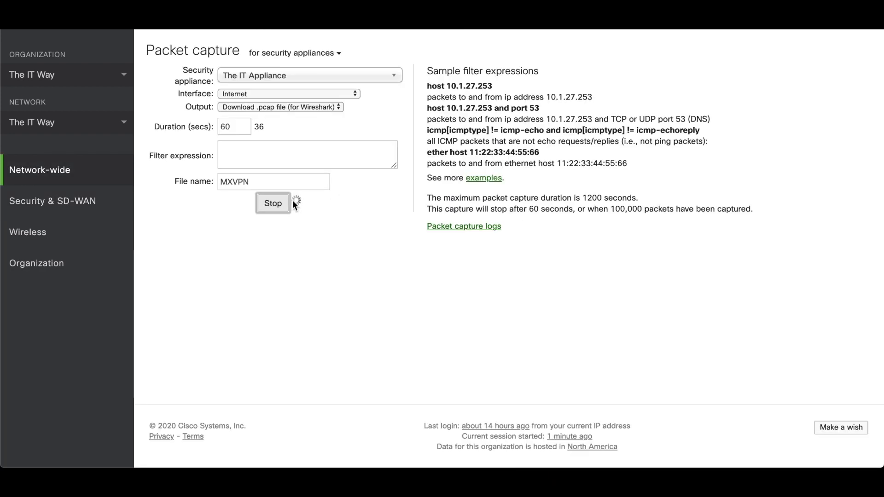
click(277, 204)
Switch to Wireshark and filter the capture to packets with ip.addr==192.168.50.194.
click(554, 449)
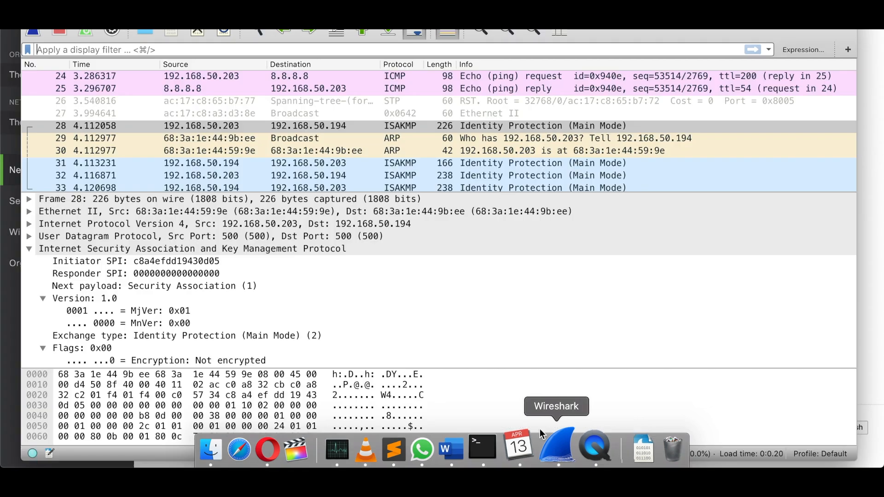
click(186, 50)
text(ip.addr=)
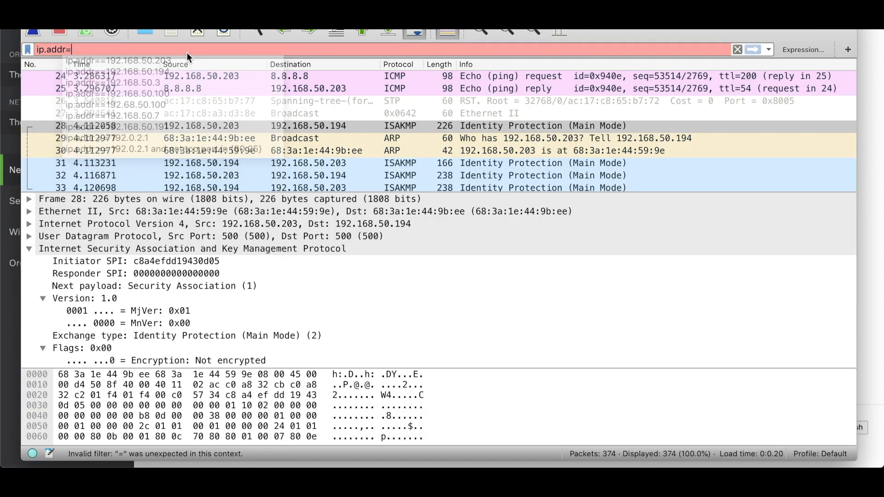
text(=192.168)
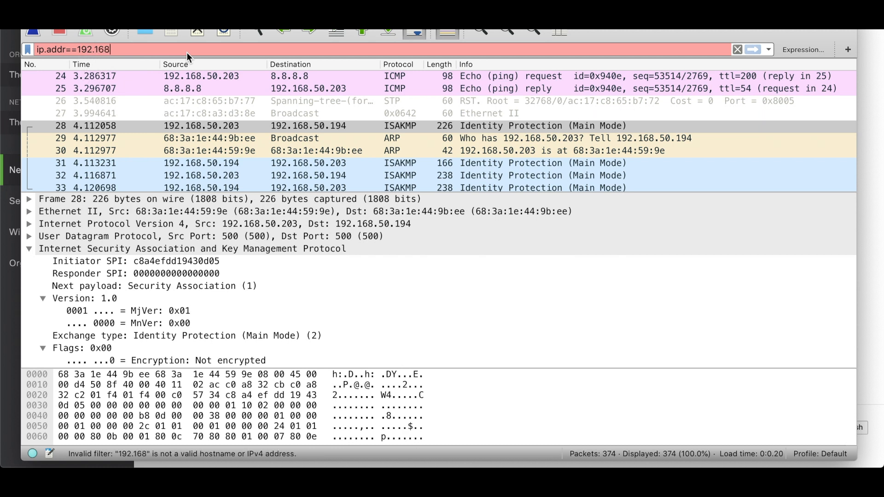
text(.50.194)
key(Return)
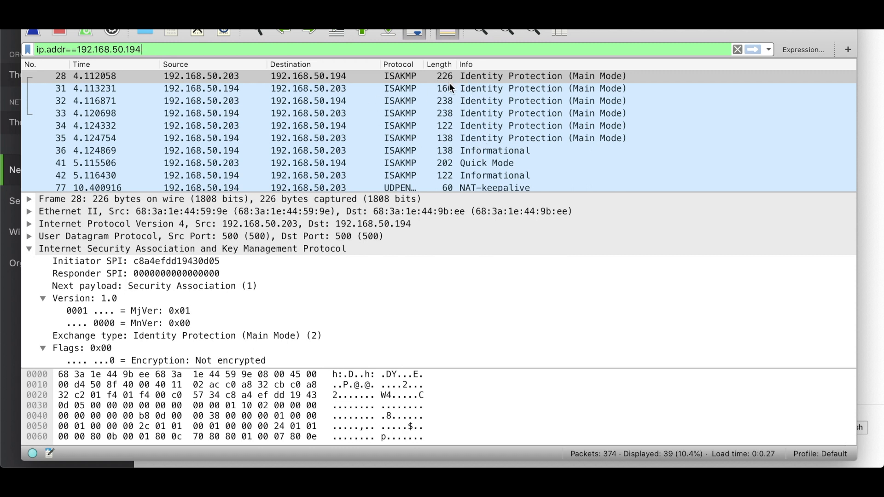
Enlarge the packet details area and examine the SPIs and proposed IKE transform attributes in the first Main Mode packet, number 28.
click(313, 76)
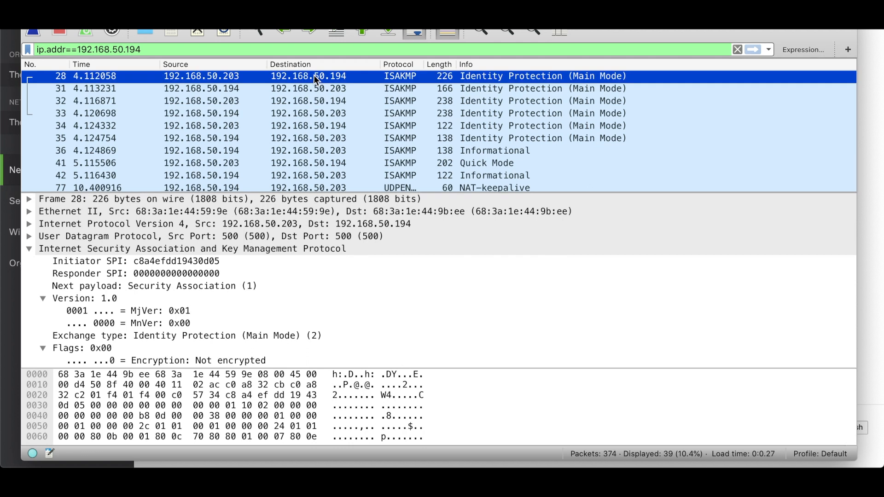
click(208, 177)
click(211, 164)
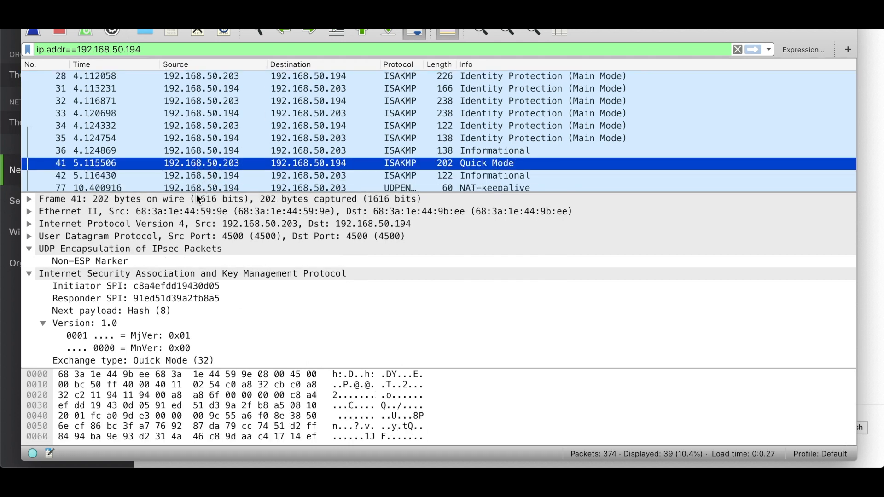
drag(193, 192, 197, 139)
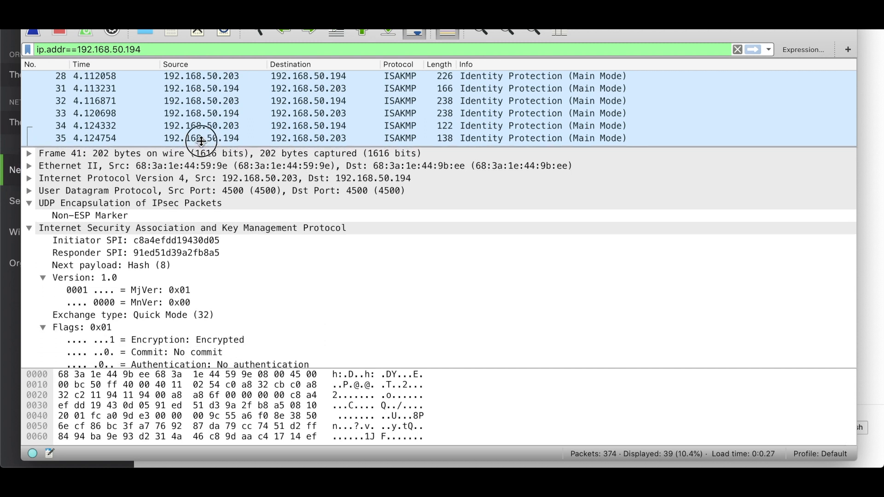
click(236, 75)
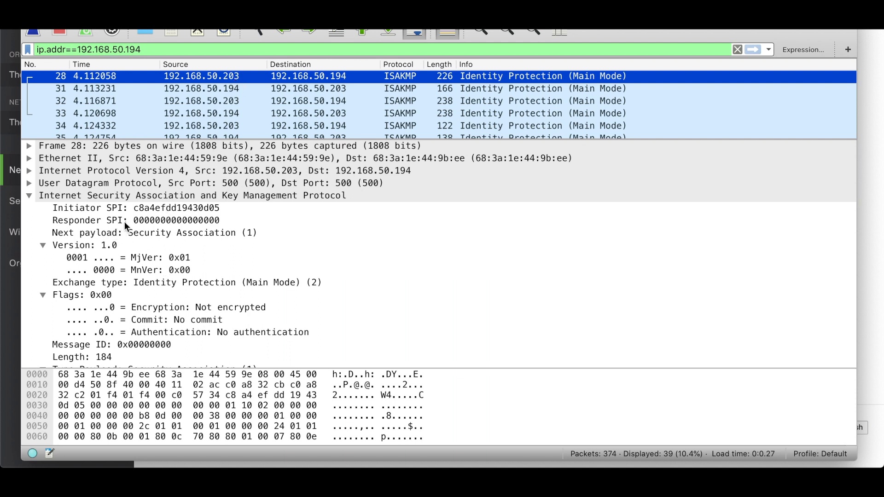
click(148, 266)
scroll(148, 266, down, 10)
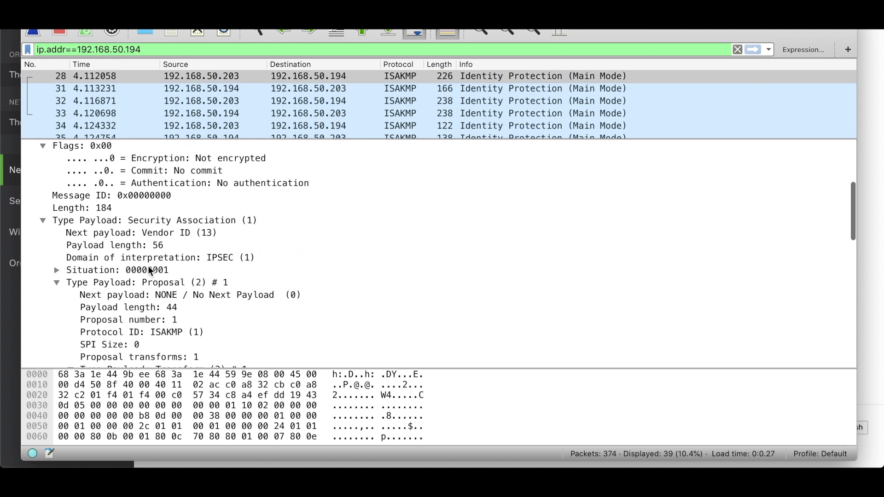
scroll(152, 271, down, 4)
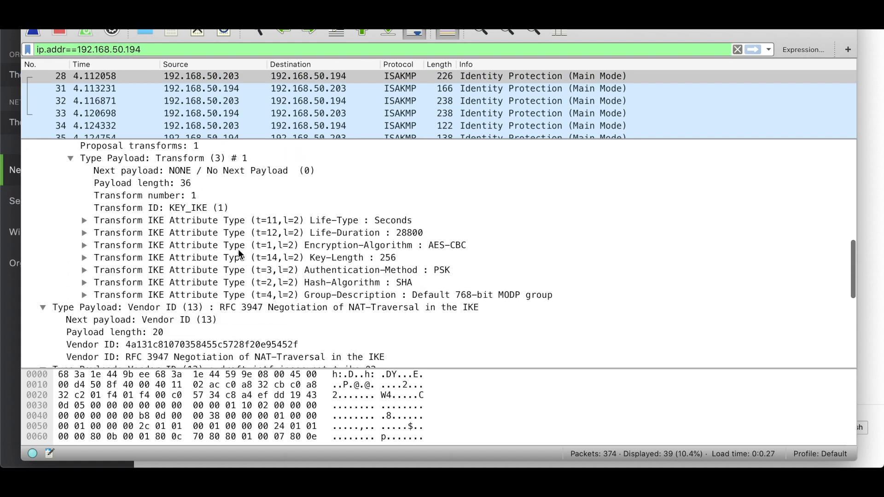
Examine the responder SPI and the accepted IKE transform attributes in the peer's Main Mode reply, packet 31.
click(341, 88)
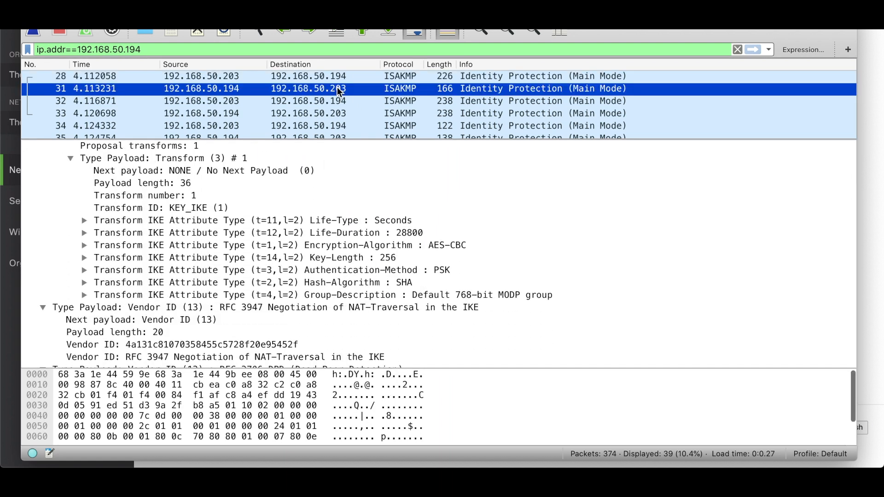
click(281, 205)
scroll(282, 205, up, 10)
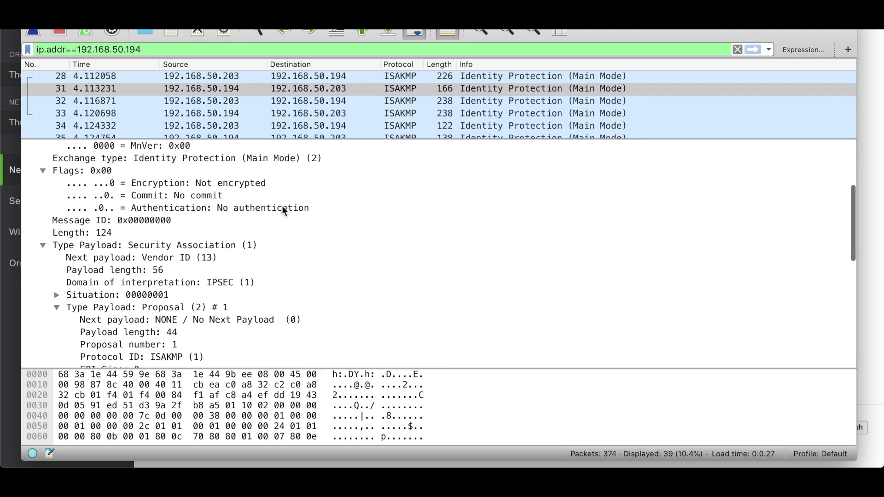
scroll(281, 211, up, 1)
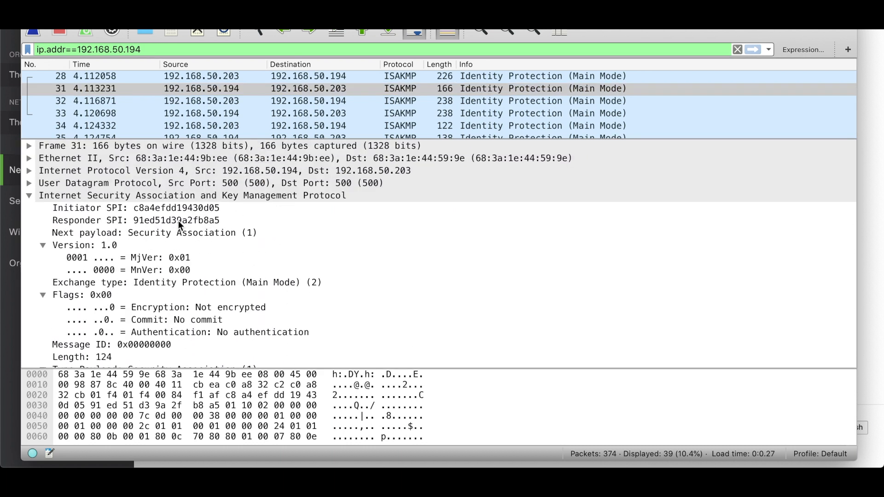
scroll(268, 265, down, 11)
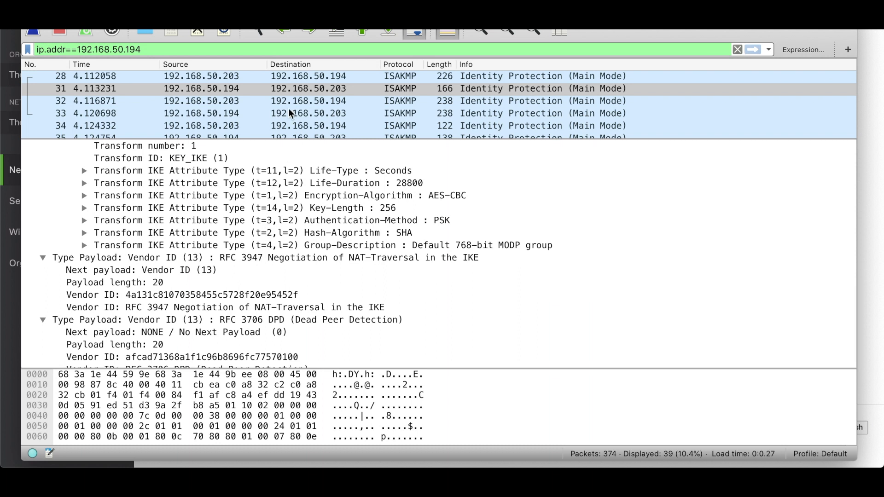
Examine the key exchange, nonce and NAT-D payloads in Main Mode packets 32 and 33.
click(264, 101)
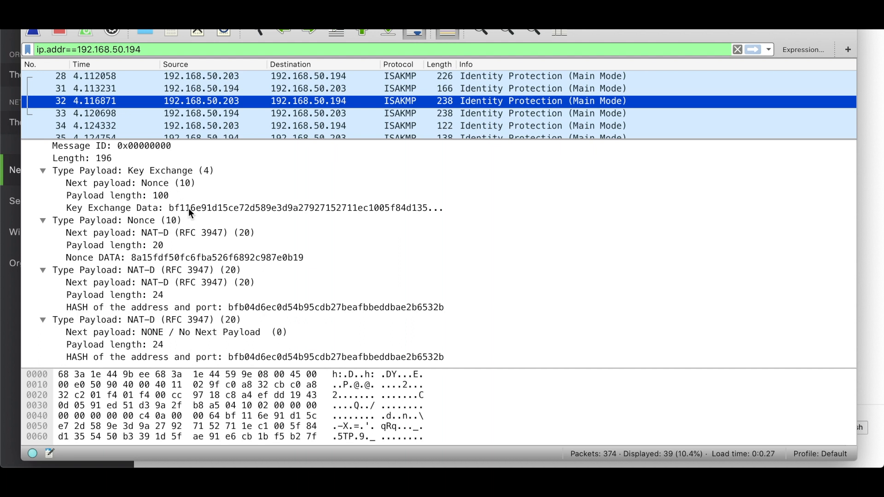
scroll(169, 279, down, 2)
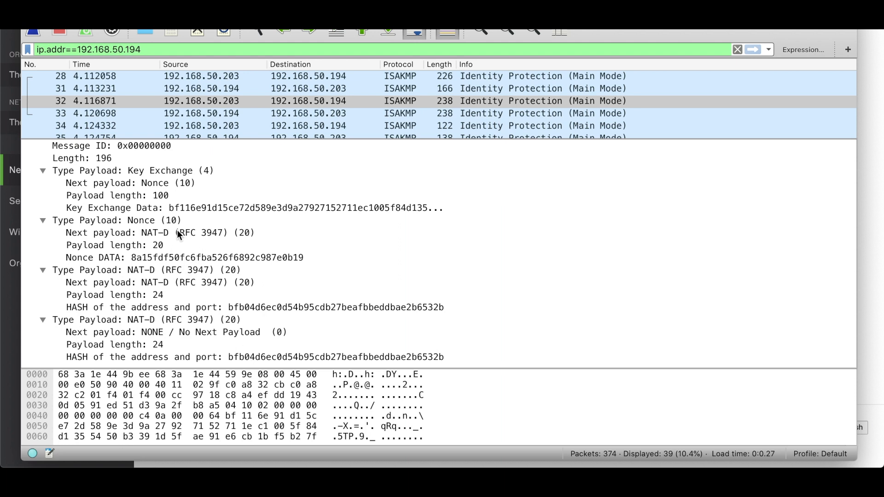
scroll(179, 234, up, 3)
scroll(177, 230, up, 3)
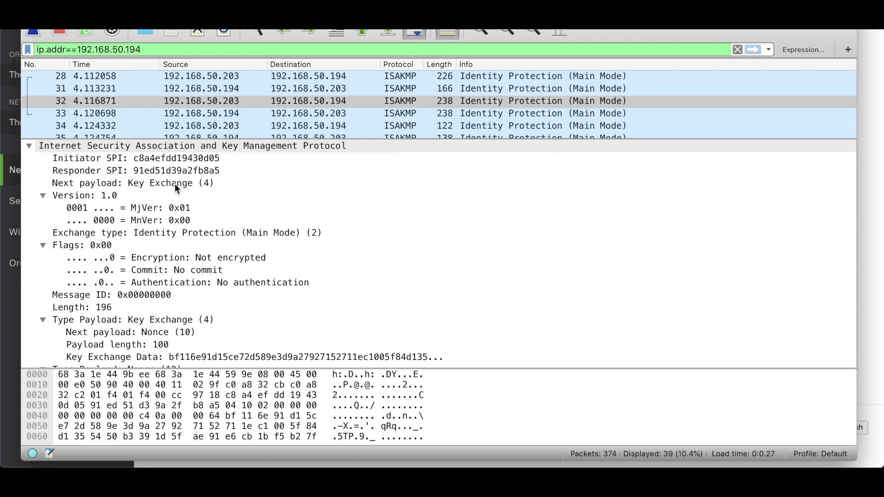
click(232, 114)
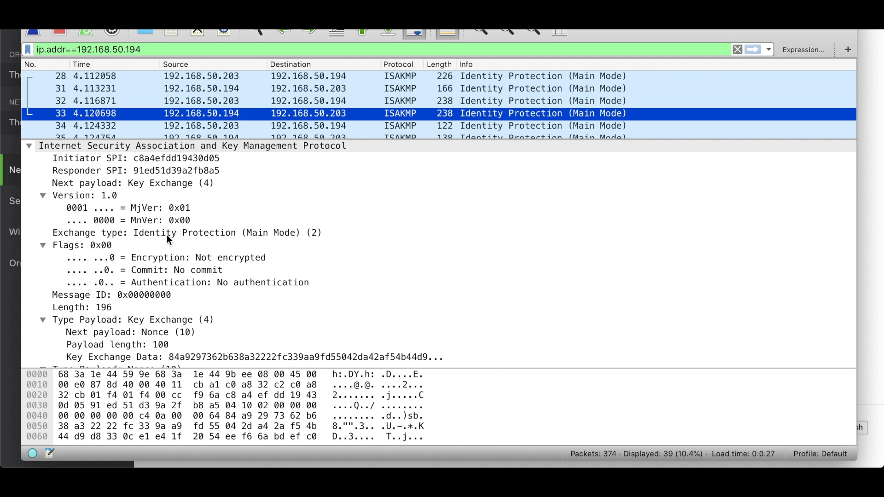
scroll(166, 235, down, 5)
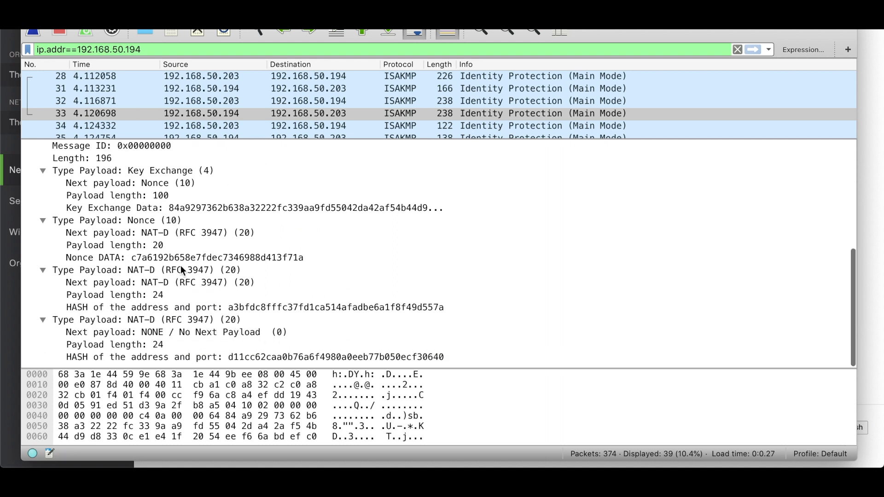
scroll(184, 282, up, 3)
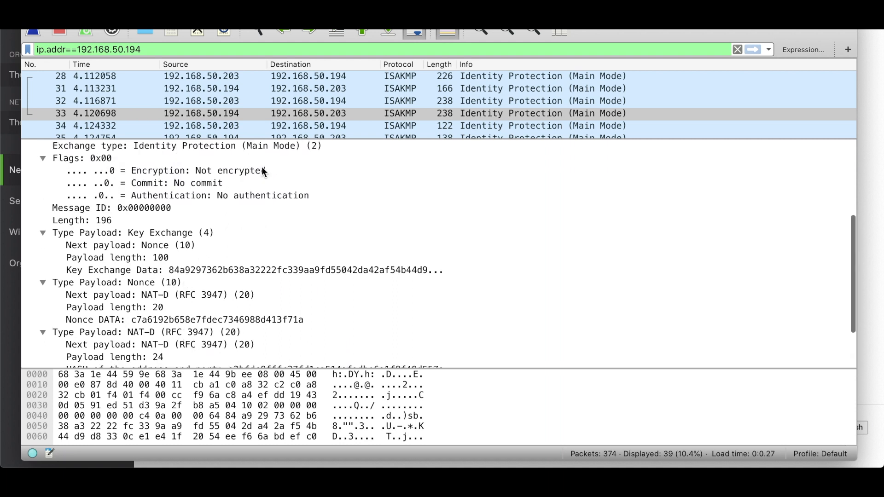
Examine the ports, identification payload and encryption flags of the last two Main Mode packets, 34 and 35.
click(270, 122)
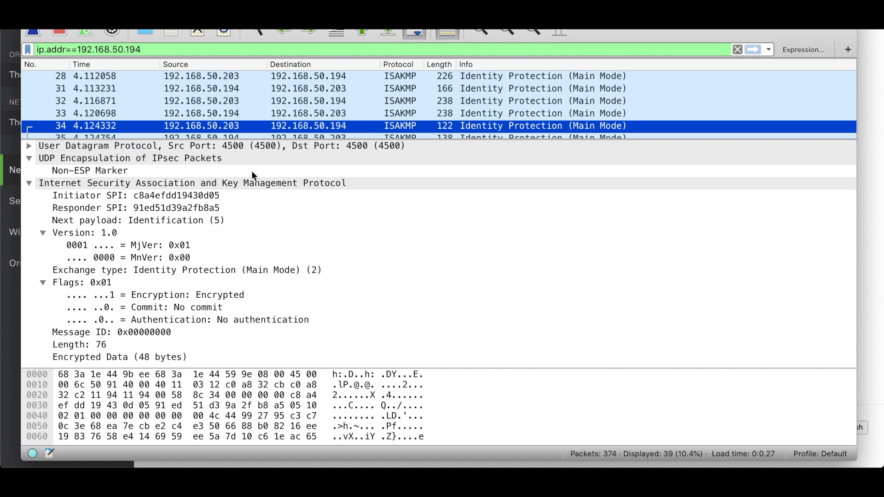
click(194, 250)
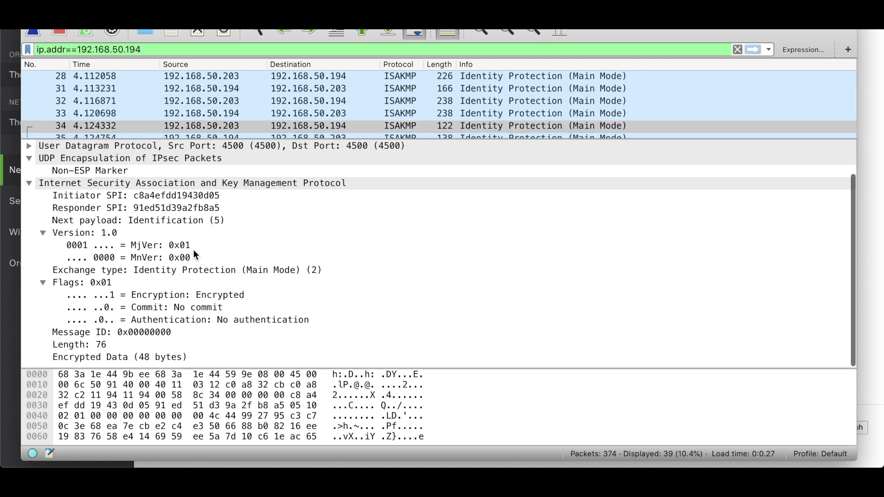
scroll(140, 261, up, 2)
scroll(140, 260, down, 2)
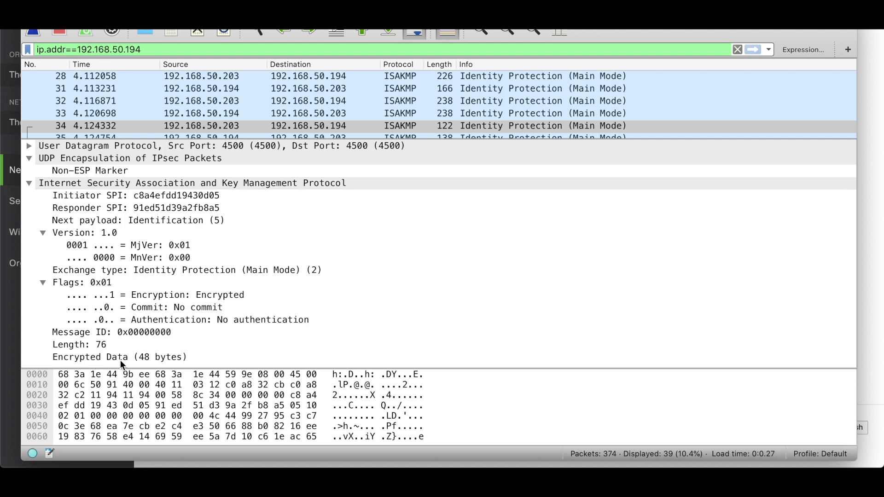
click(312, 123)
scroll(312, 122, down, 2)
click(311, 113)
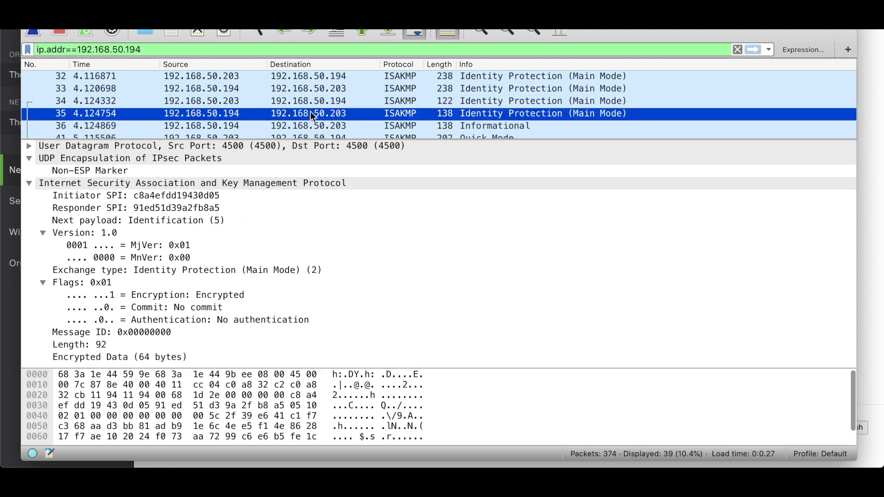
scroll(208, 270, down, 1)
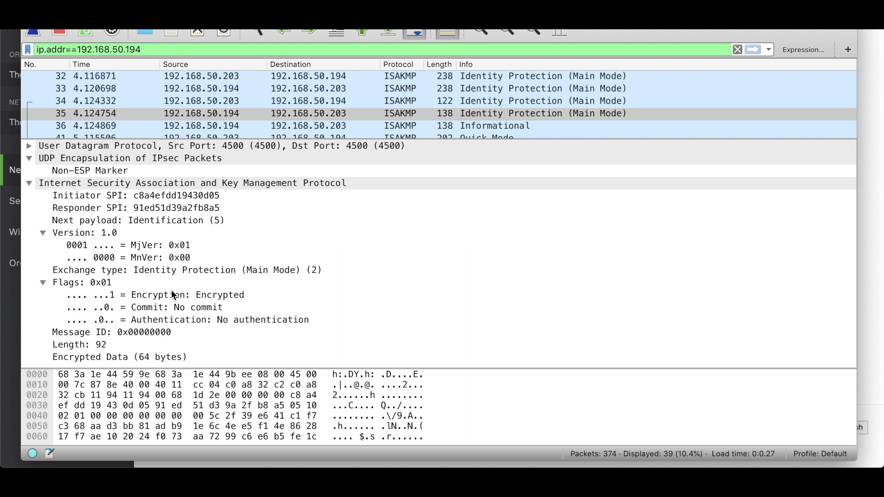
Compare the exchange type and encrypted payload of Informational packet 36 with those of Quick Mode packet 41.
click(341, 113)
scroll(340, 112, down, 1)
click(332, 114)
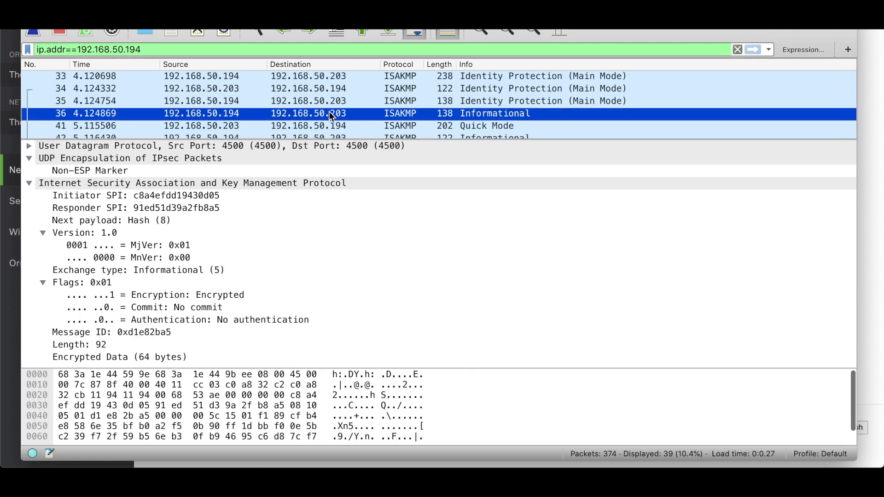
scroll(298, 101, down, 3)
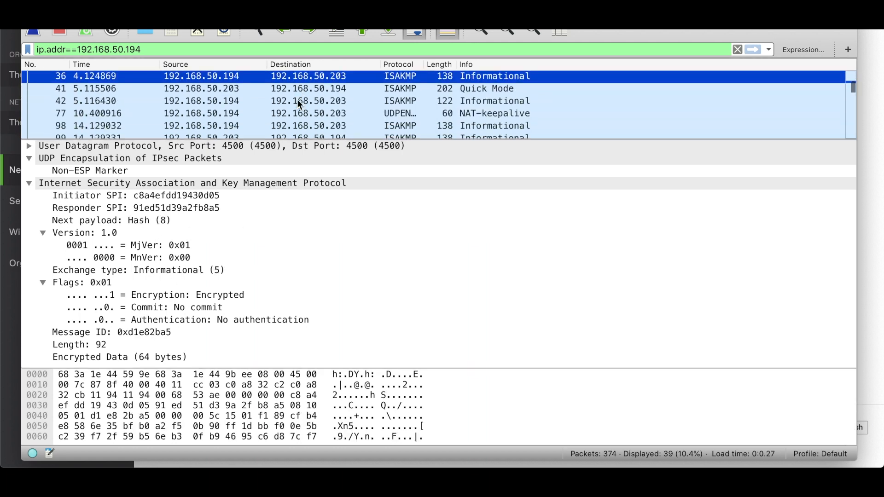
click(282, 90)
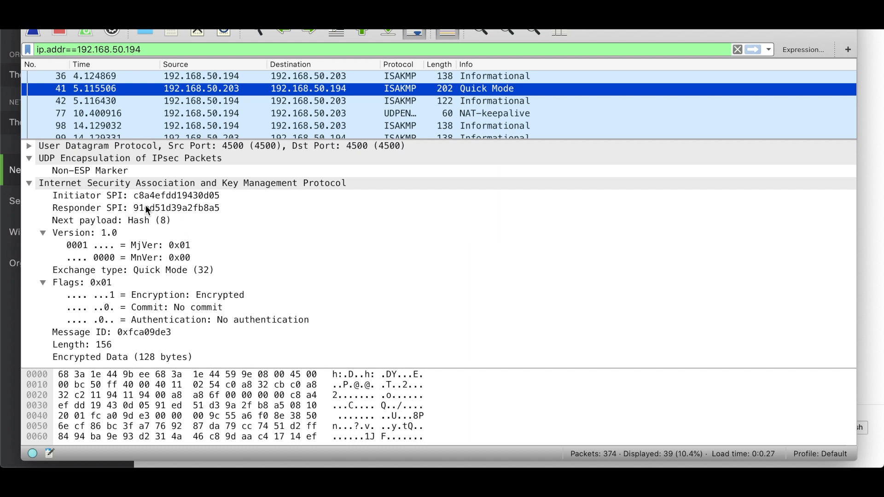
click(141, 274)
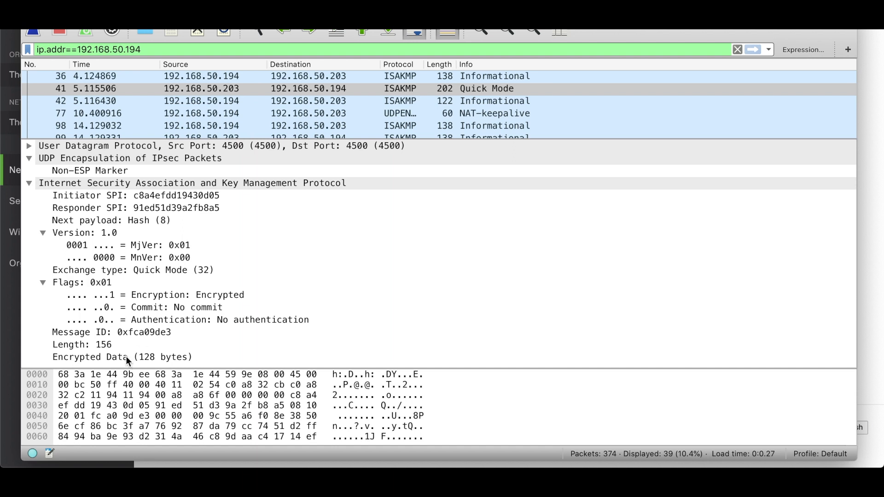
click(229, 91)
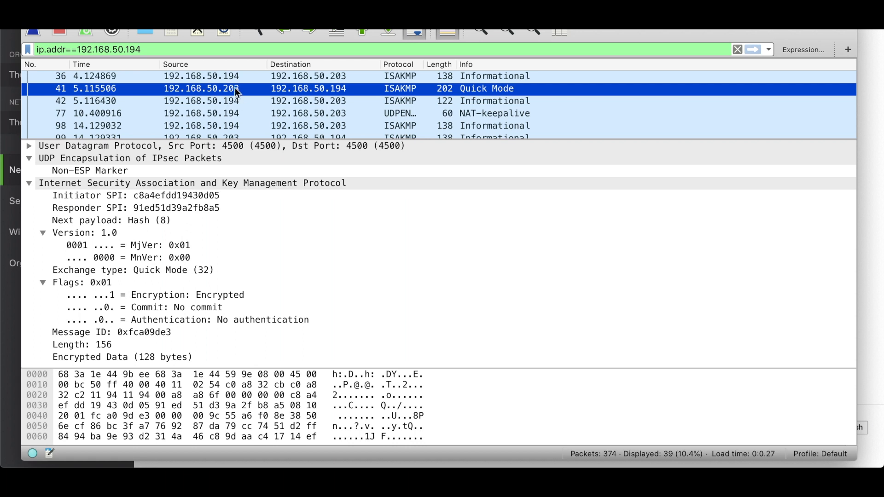
click(227, 74)
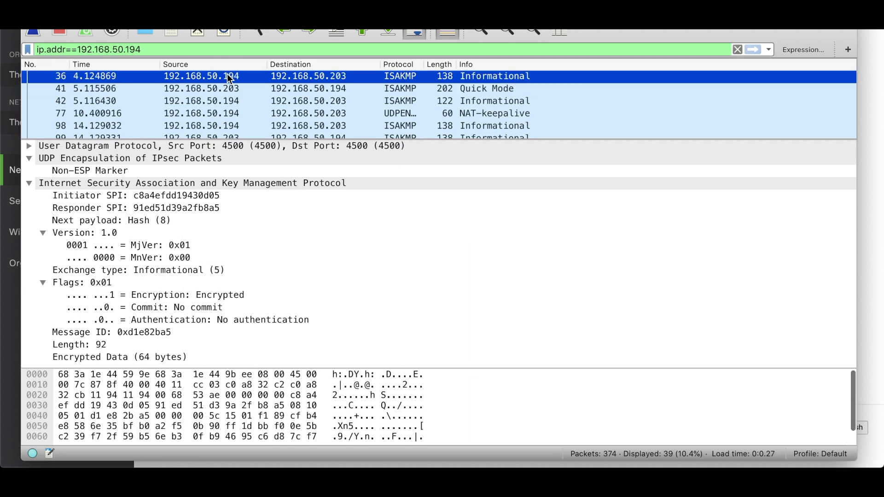
Examine the exchange types and encryption flags of the Informational, NAT-keepalive and Quick Mode packets from 42 through 105.
click(226, 101)
click(229, 115)
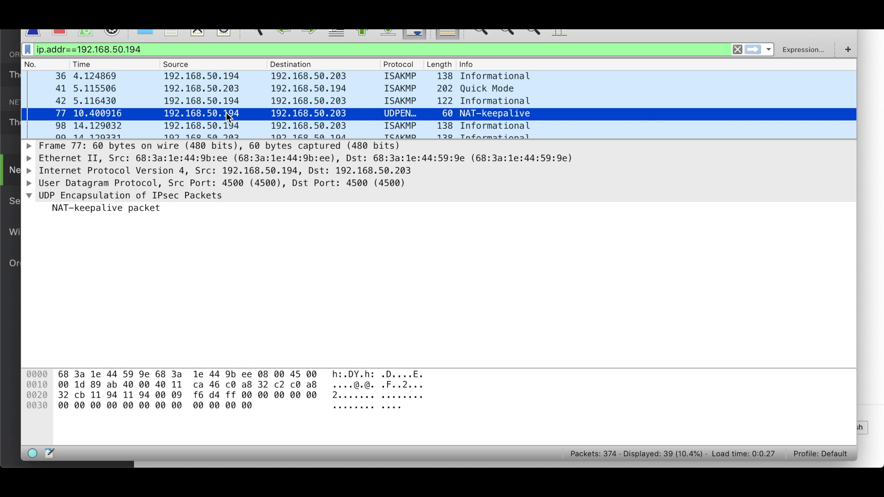
click(226, 126)
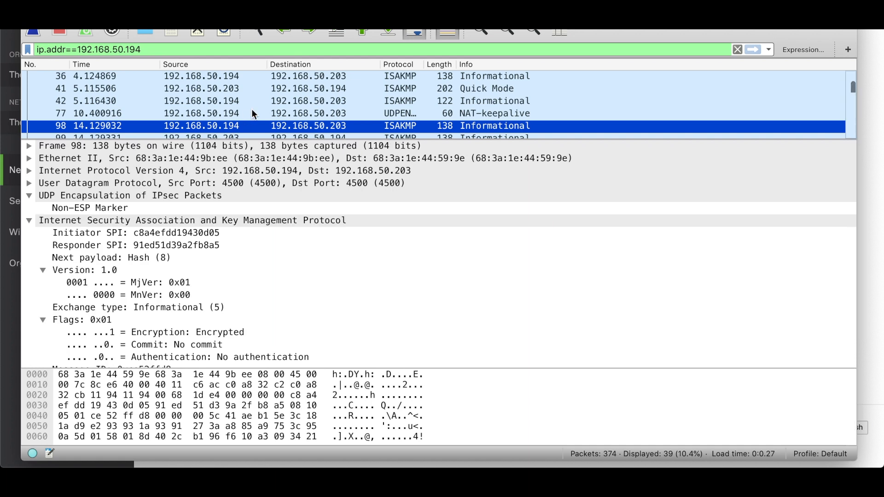
scroll(251, 108, down, 2)
click(241, 113)
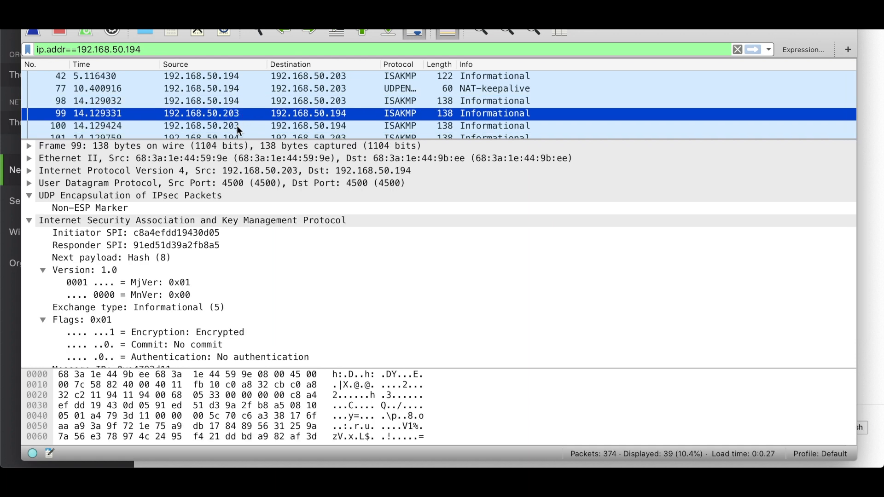
click(237, 125)
scroll(237, 125, down, 3)
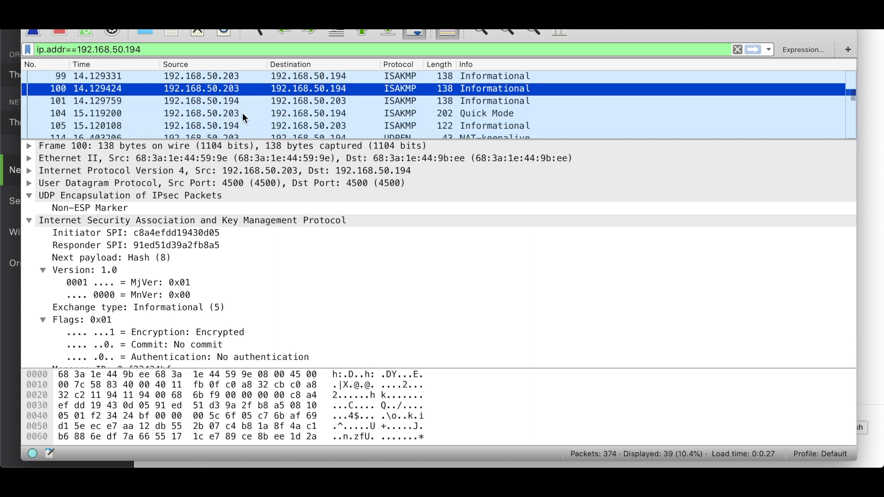
click(242, 112)
scroll(244, 118, down, 1)
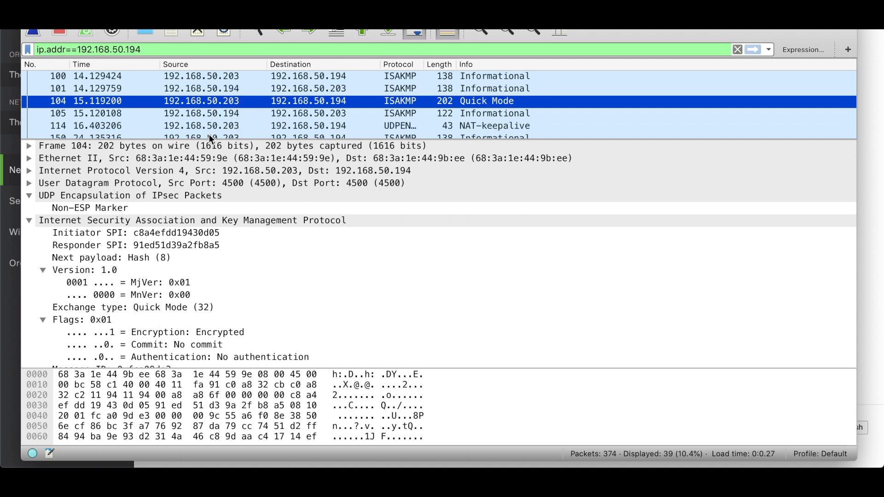
click(244, 113)
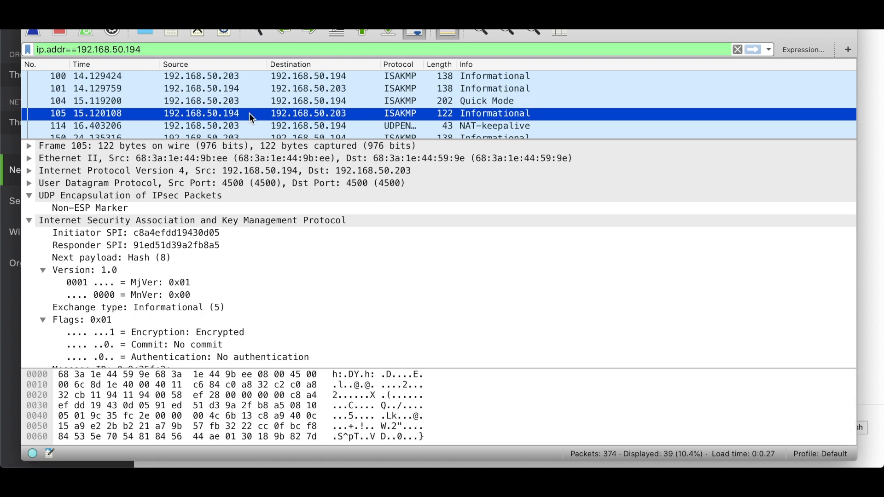
scroll(250, 112, down, 2)
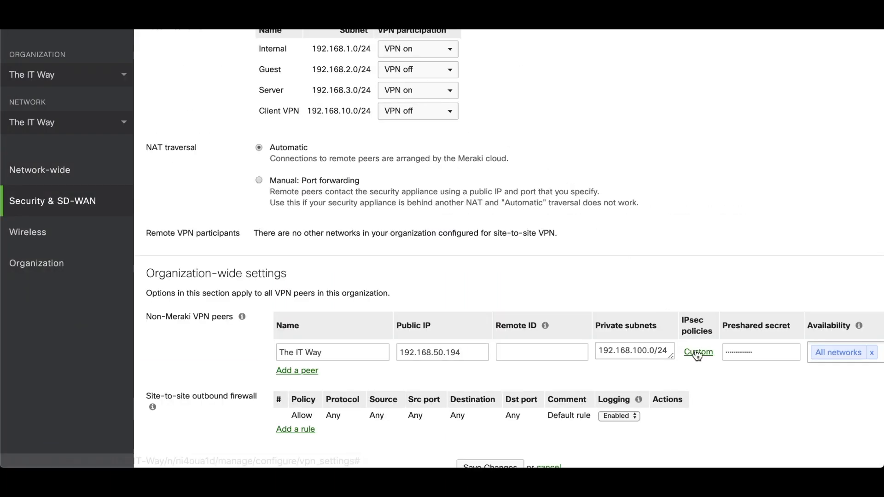
Review the phase 1 and phase 2 settings in the peer's custom IPsec policy and close it without changes.
click(696, 353)
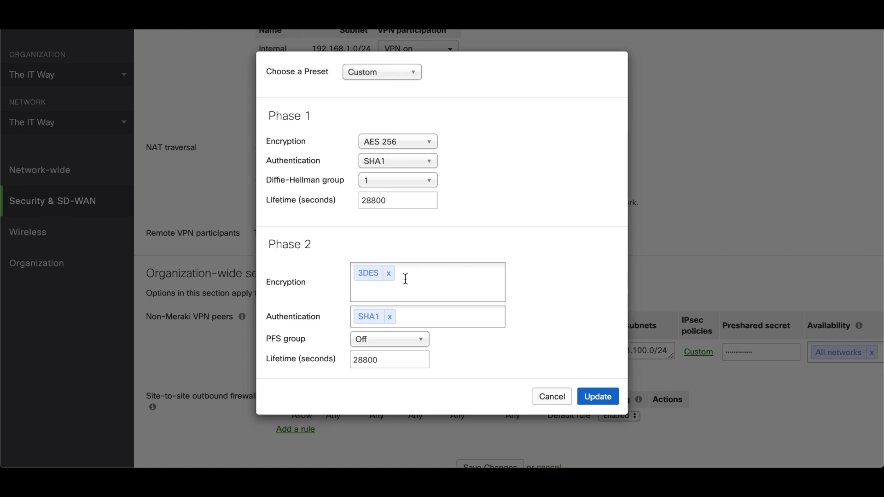
click(553, 396)
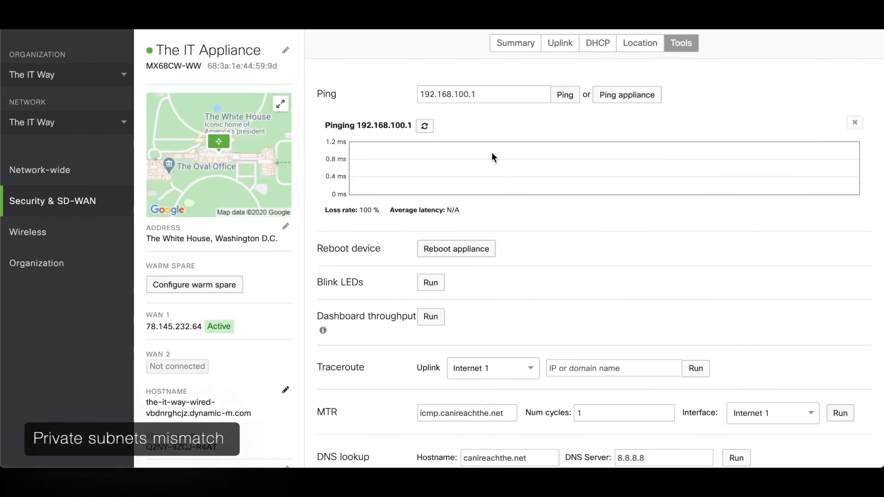
Rerun the ping to 192.168.100.1 and page through the newest Non-Meraki / Client VPN negotiation events in the event log.
click(424, 126)
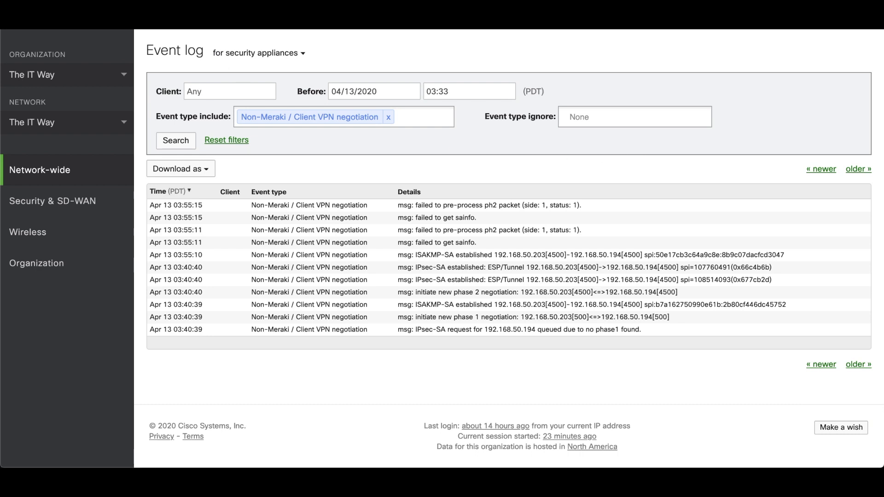
click(829, 171)
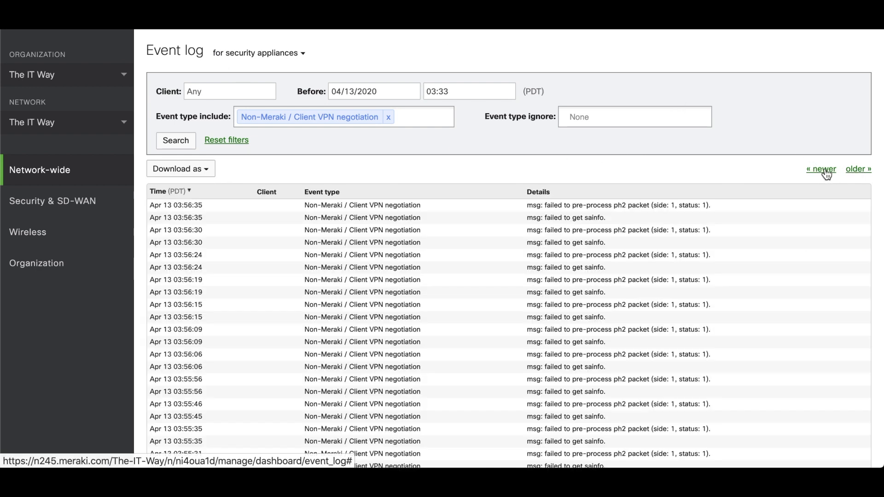
click(831, 173)
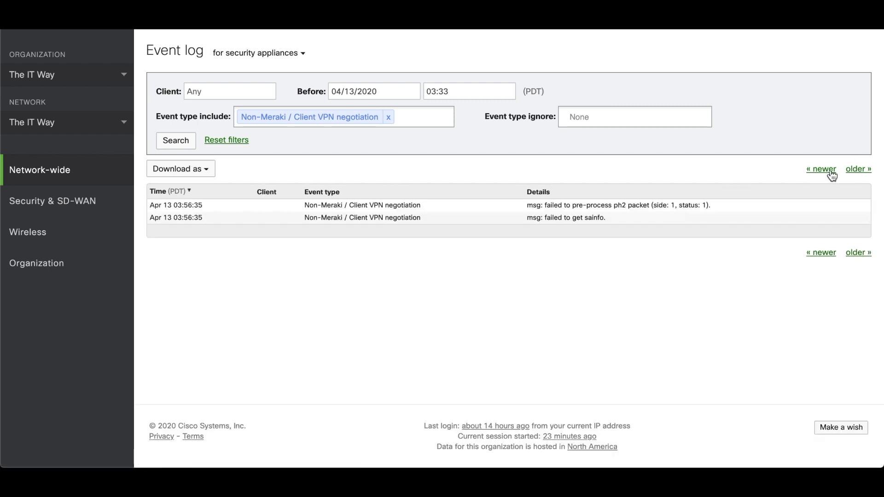
click(858, 171)
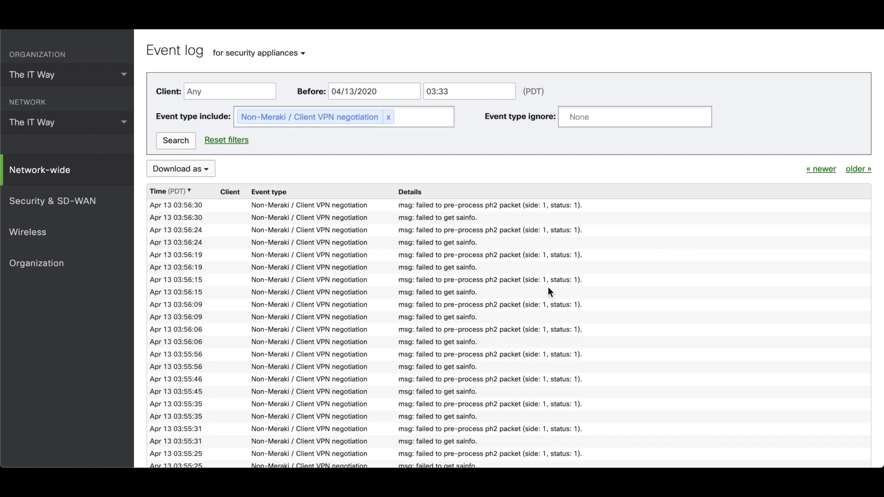
Examine the phase 1 and phase 2 negotiation messages across the older and newer pages of the event log.
scroll(548, 288, down, 10)
scroll(548, 288, up, 10)
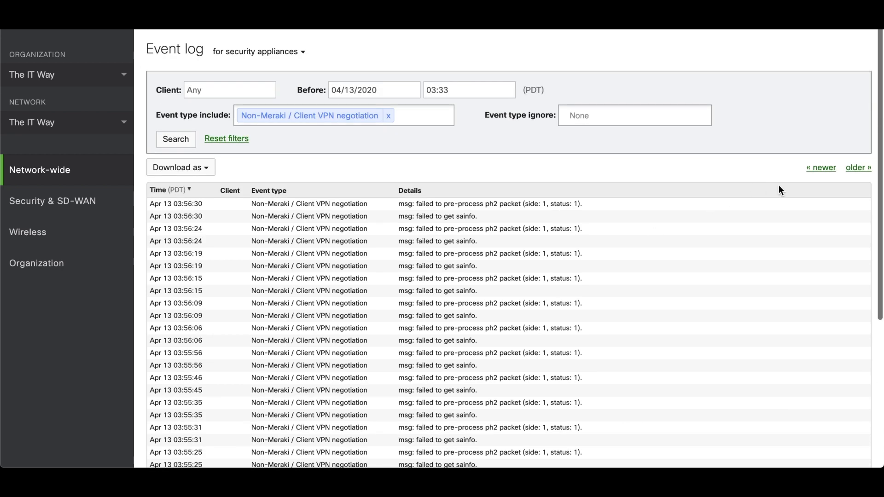
click(857, 169)
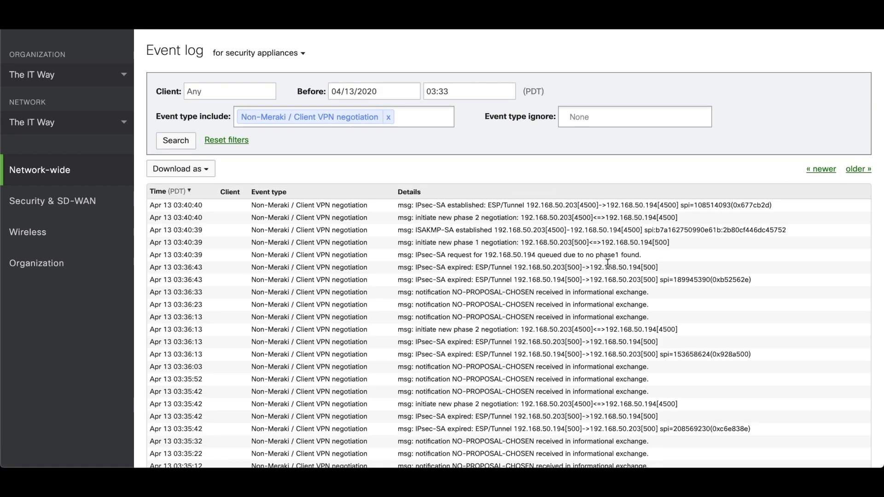
scroll(608, 264, down, 1)
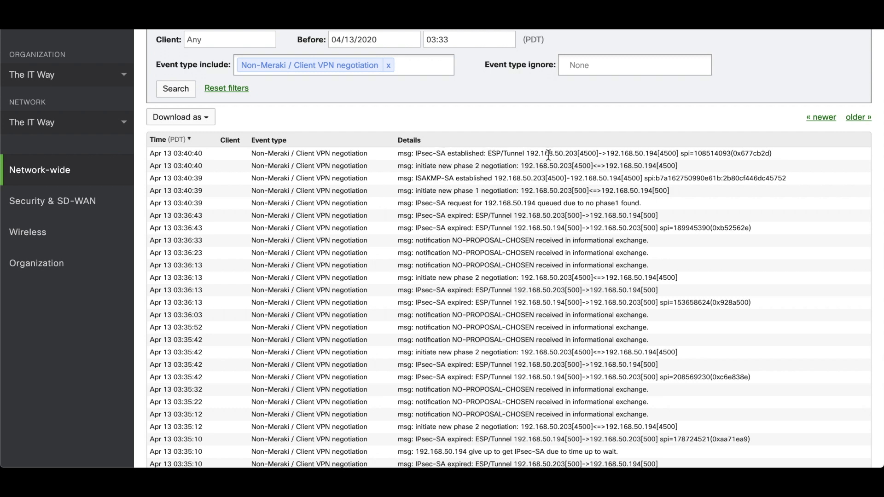
click(823, 117)
scroll(551, 295, down, 5)
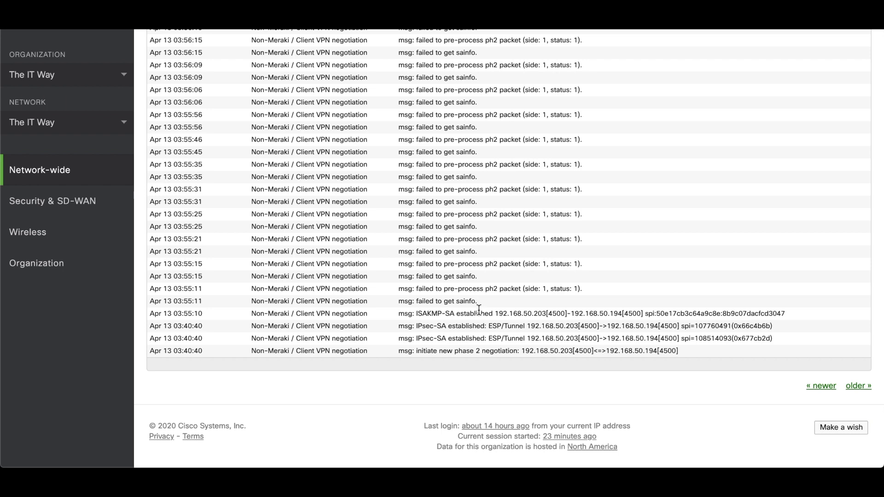
scroll(434, 177, up, 5)
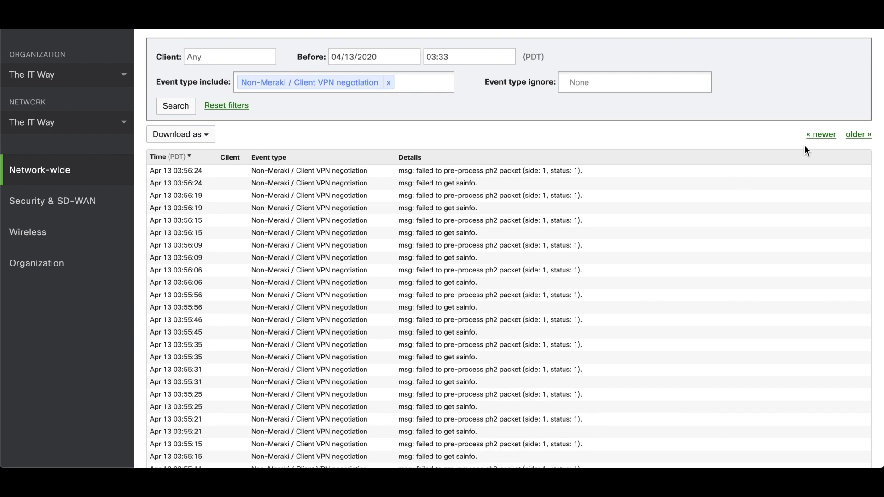
click(823, 135)
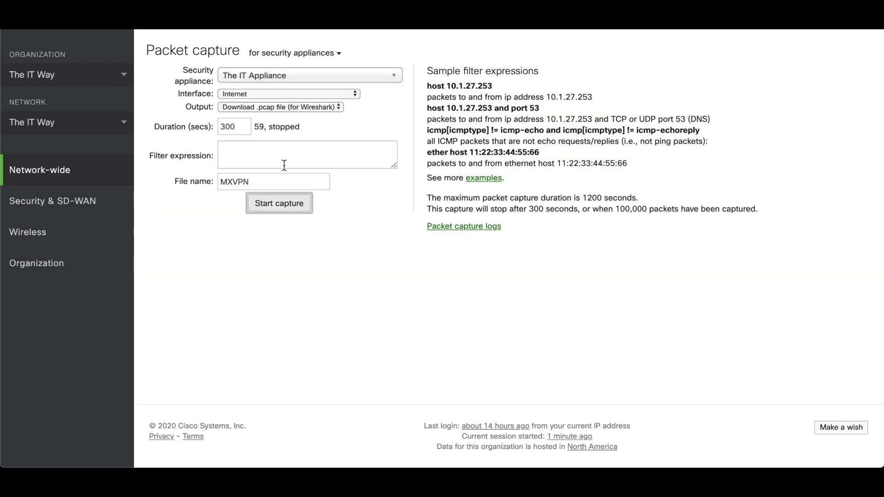
Start a 300-second packet capture named MXVPN on the Internet interface and rerun the ping to 192.168.100.1.
click(269, 207)
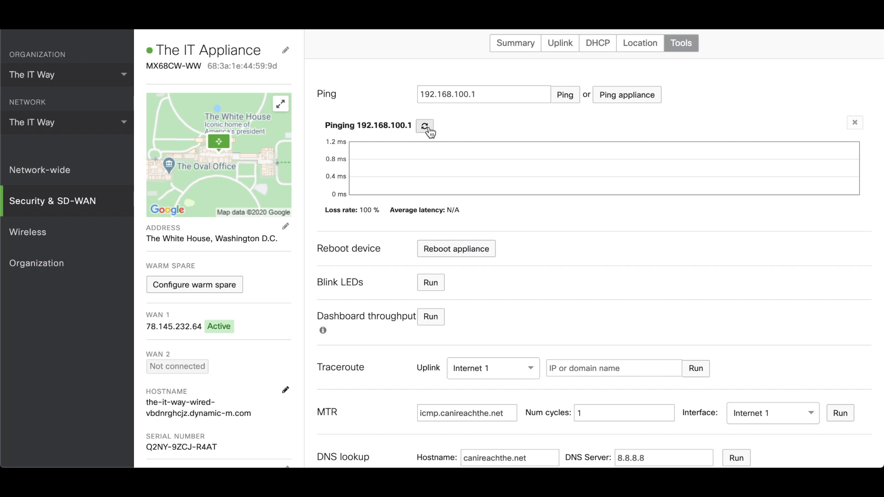
click(428, 130)
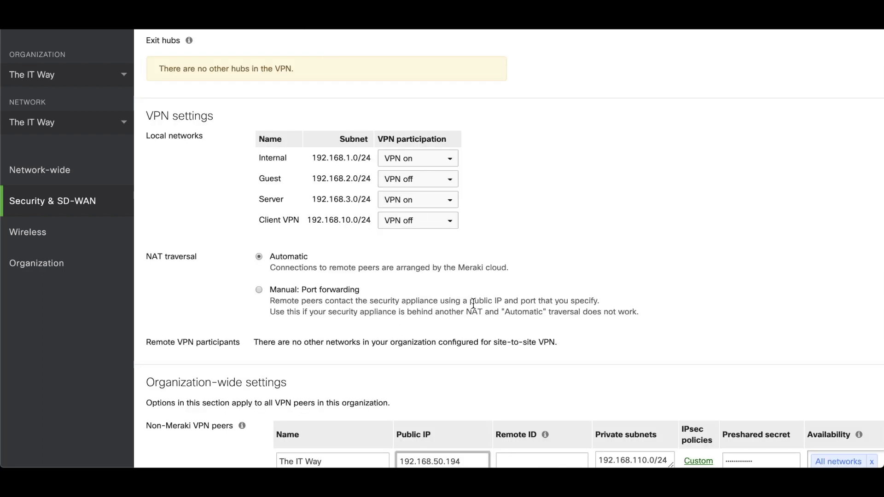
Review the peer's private subnets, custom IPsec policy and the local networks' VPN participation without changing them.
scroll(474, 304, down, 4)
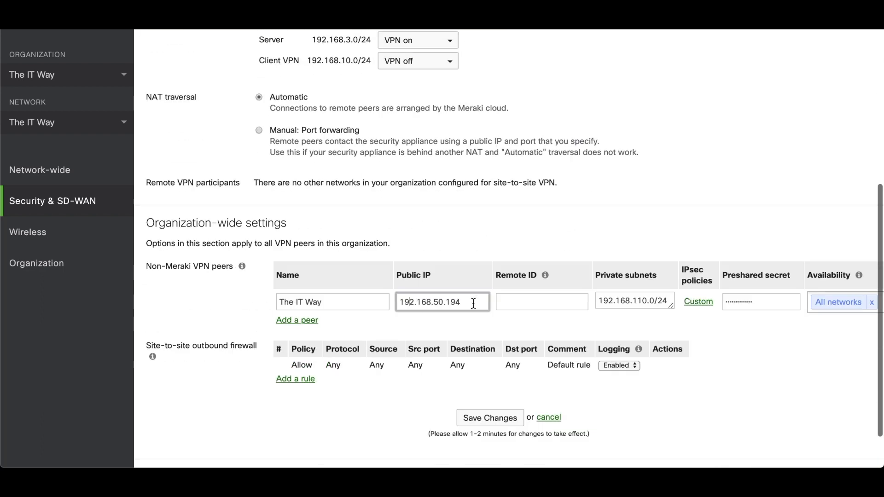
scroll(473, 303, right, 2)
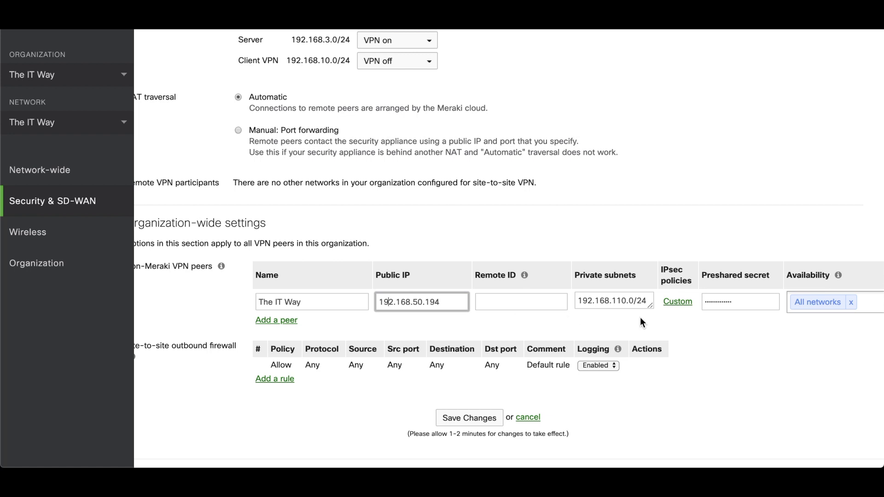
click(674, 302)
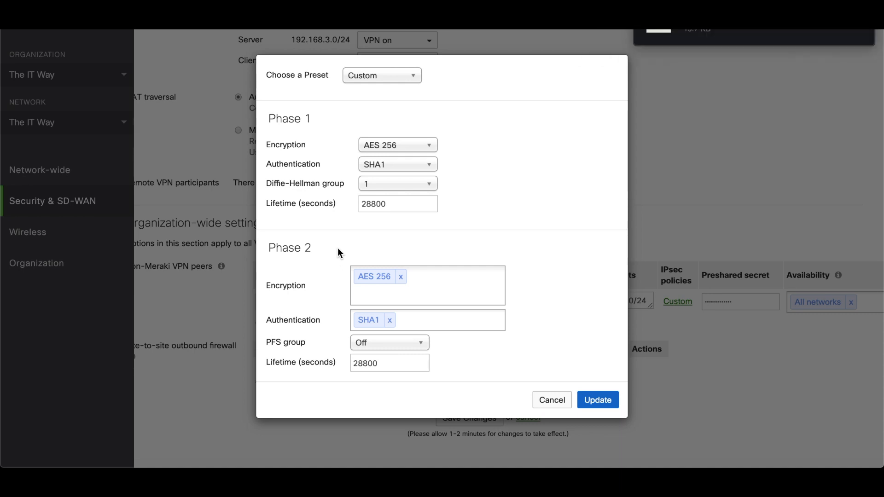
click(554, 401)
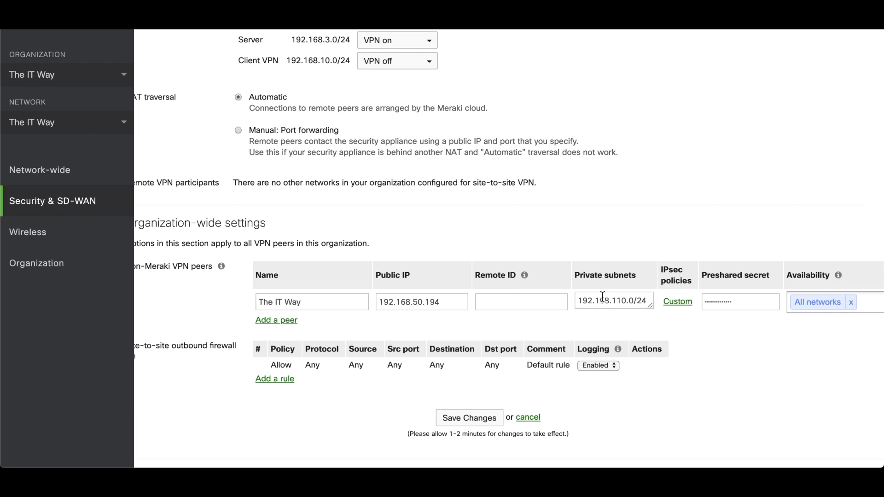
scroll(508, 235, up, 3)
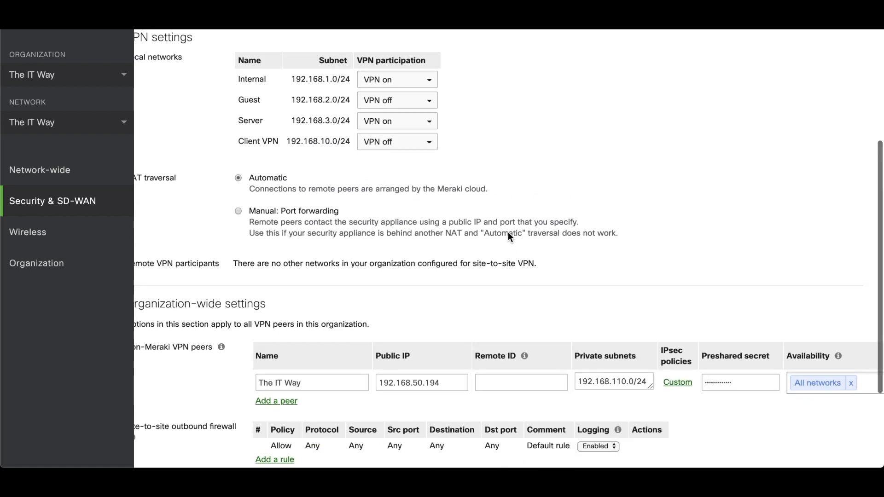
scroll(508, 235, up, 1)
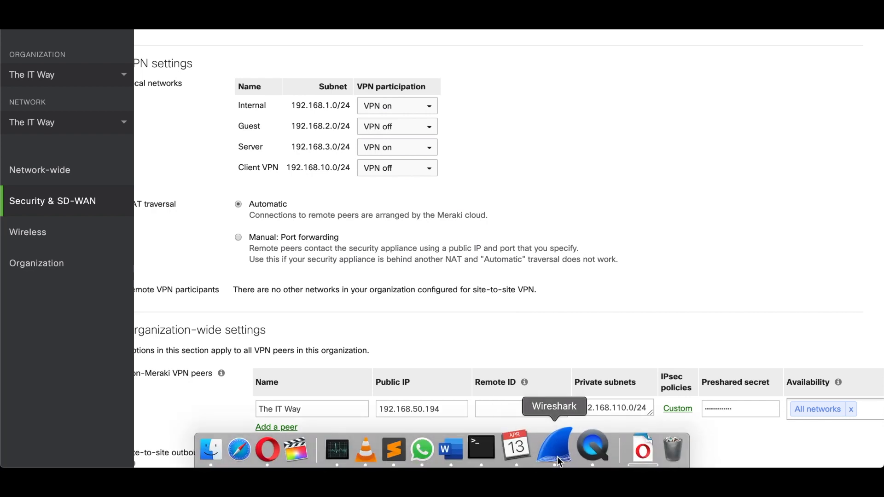
Switch to Wireshark and filter the new capture with ip.addr==192.168.50.194 and !icmp.
click(557, 457)
click(187, 49)
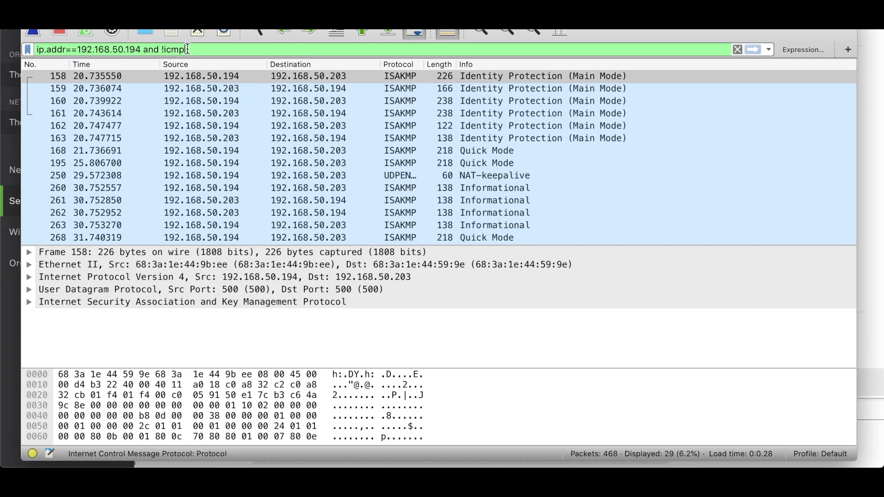
key(Return)
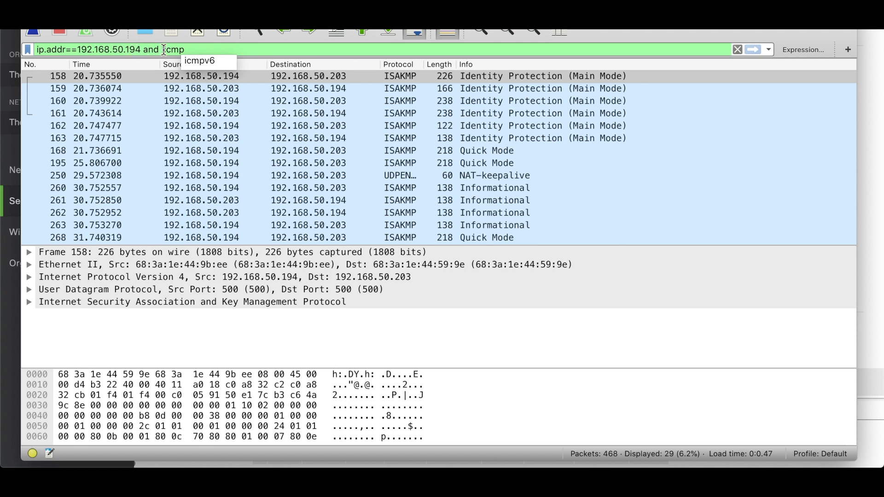
Examine the Main Mode exchange in packets 158 to 163 and the Quick Mode packet 168 that follows.
click(228, 123)
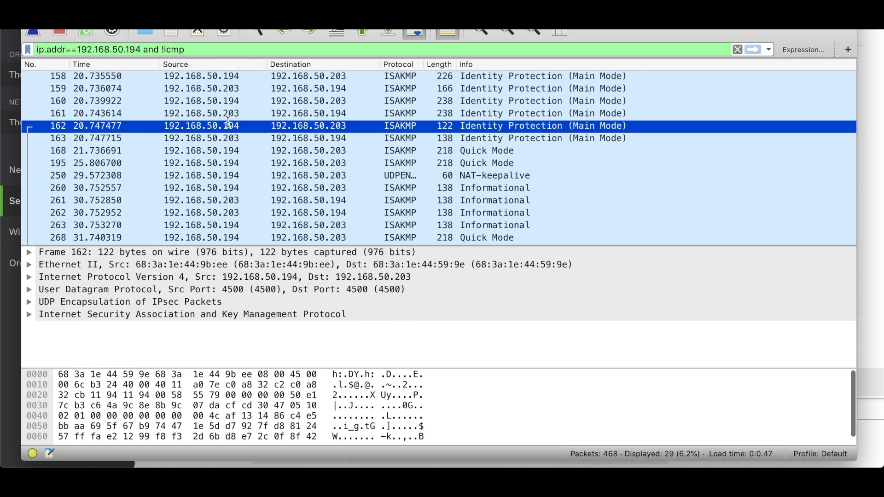
click(335, 76)
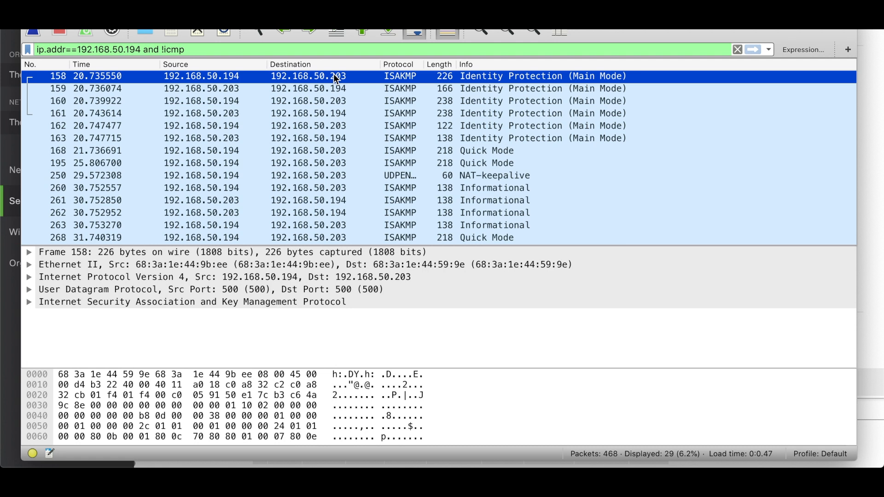
click(364, 136)
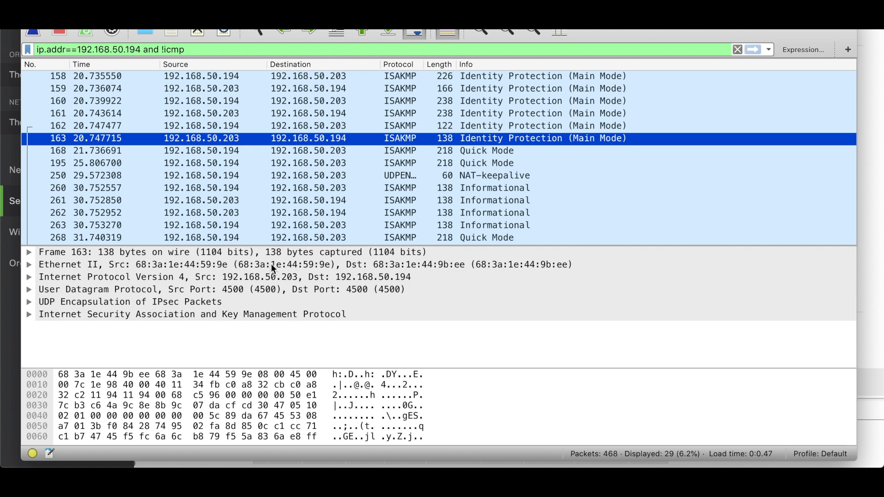
click(334, 126)
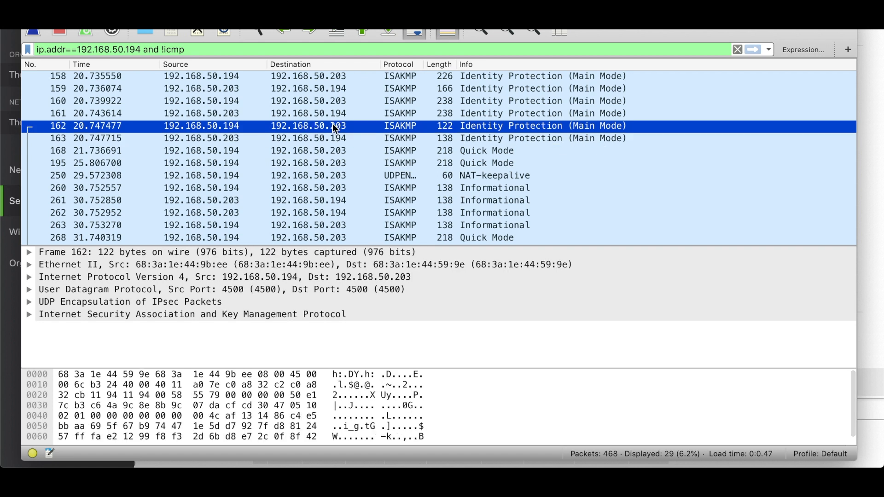
key(Down)
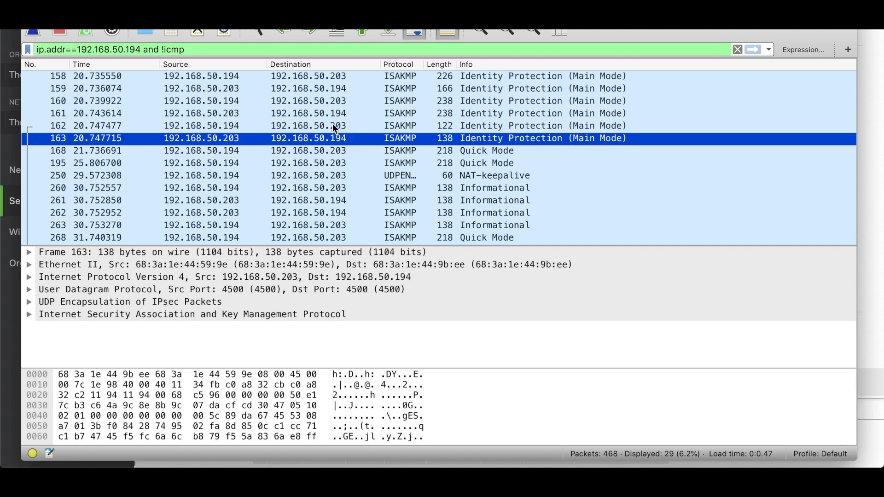
key(Down)
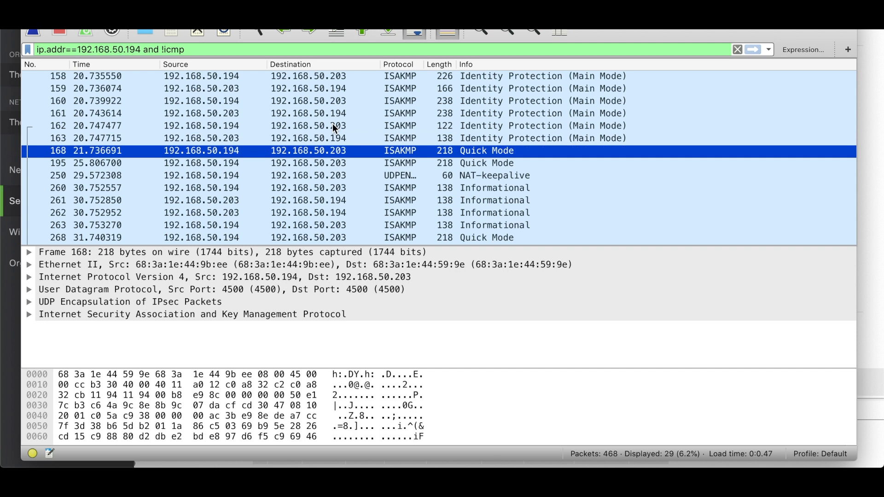
Examine the repeated Quick Mode, Informational and NAT-keepalive packets from packet 195 through packet 445.
click(243, 163)
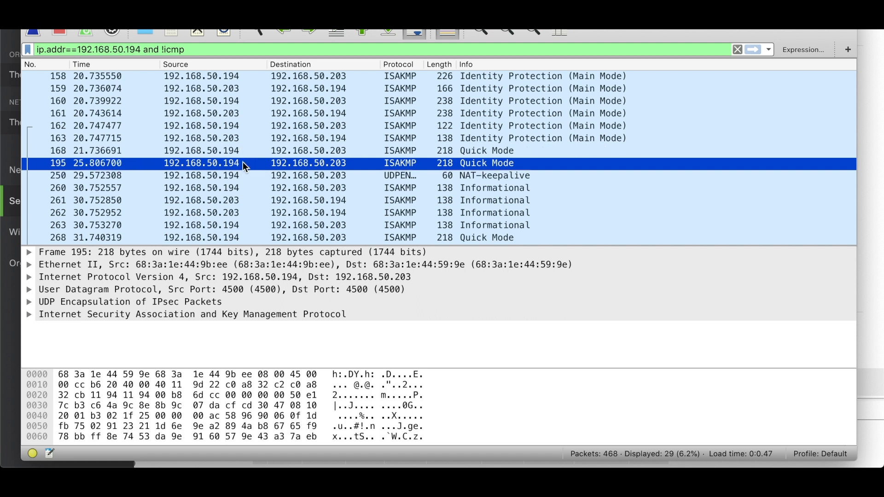
key(Down)
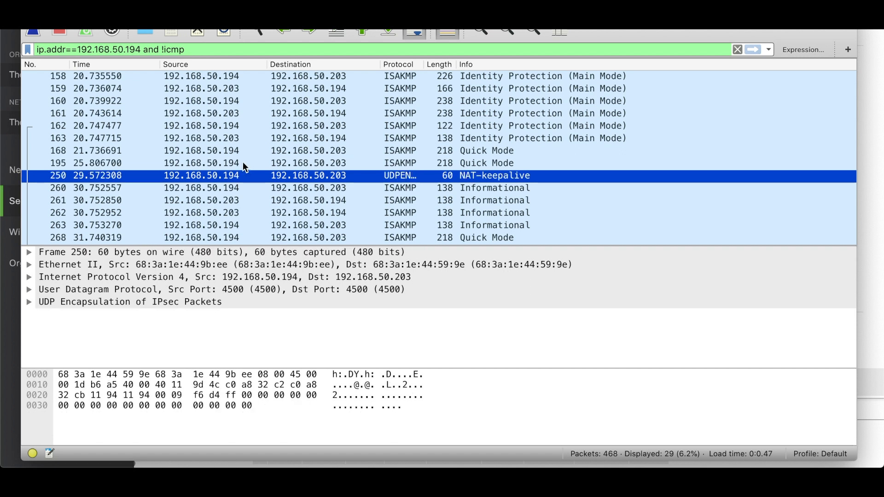
key(Down)
key(Down)
key(Down)
key(Down)
key(Down)
key(Down)
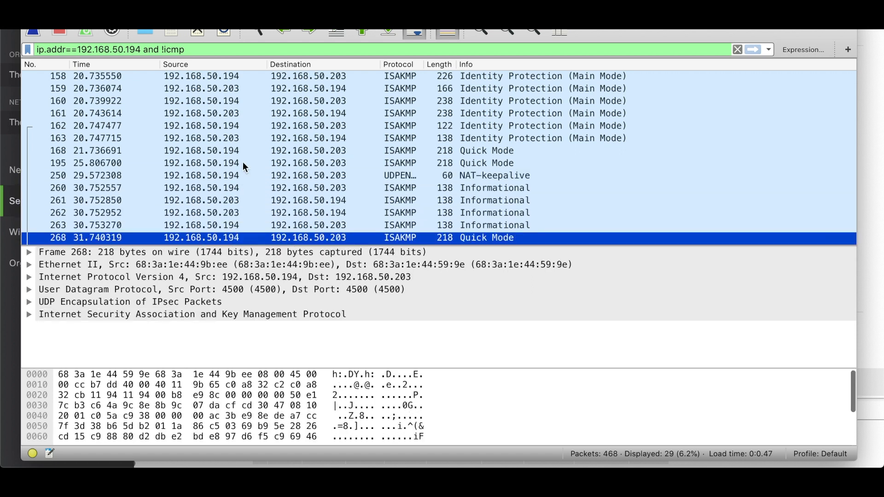
key(Down)
key(Down)
key(Down)
key(Down)
key(Down)
key(Down)
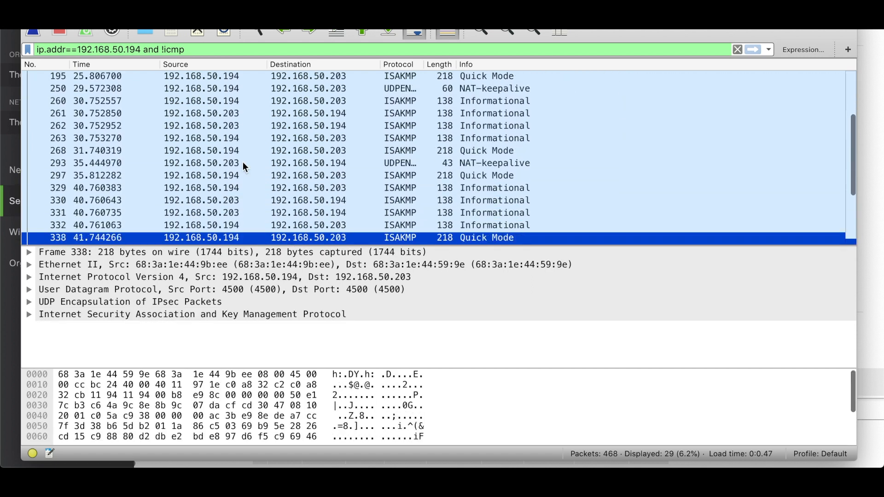
key(Up)
key(Up)
key(Up)
key(Up)
key(Up)
key(Up)
key(Up)
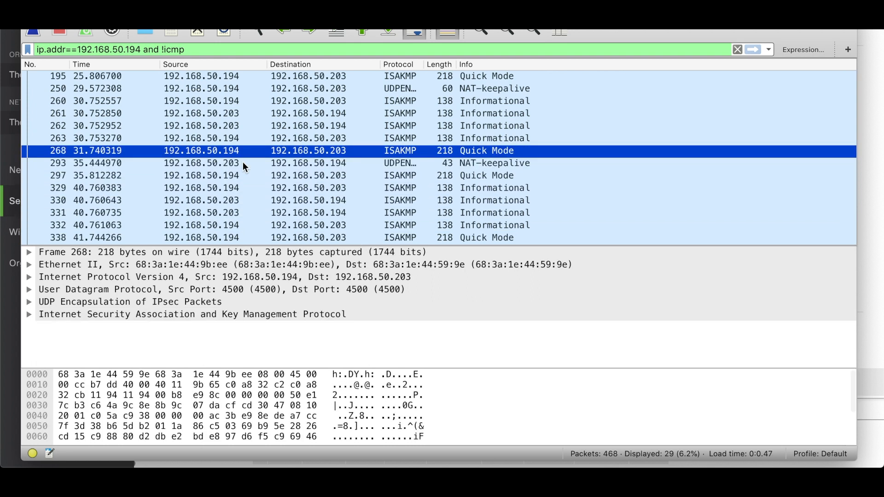
key(Down)
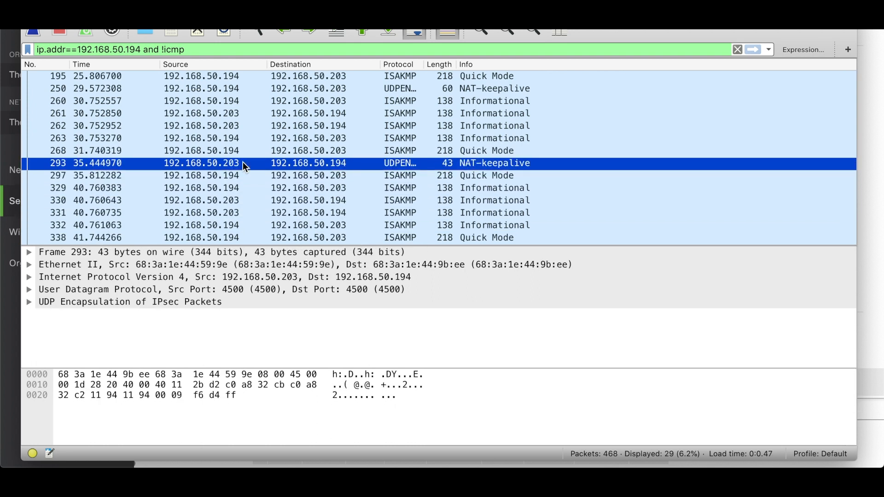
key(Down)
key(Down)
key(Down)
key(Down)
key(Down)
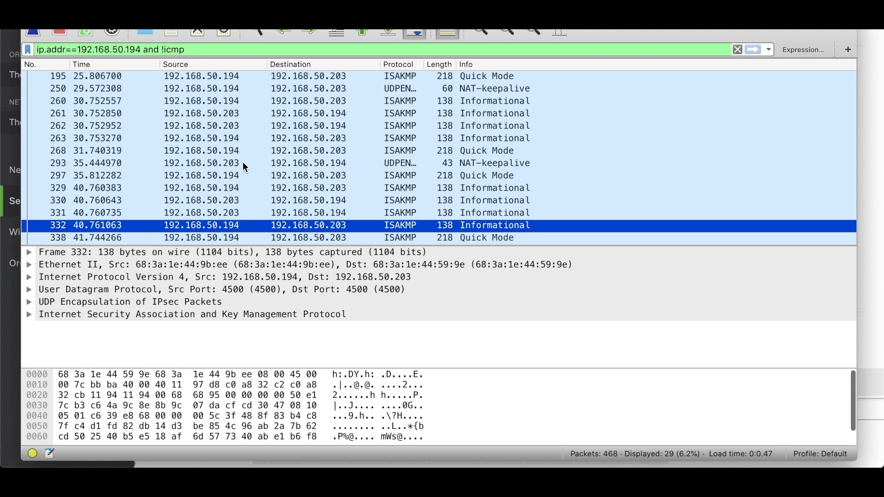
key(Down)
key(Down)
key(Down)
key(Down)
key(Down)
key(Down)
key(Down)
key(Up)
key(Up)
key(Up)
key(Up)
key(Up)
key(Up)
key(Up)
key(Down)
key(Down)
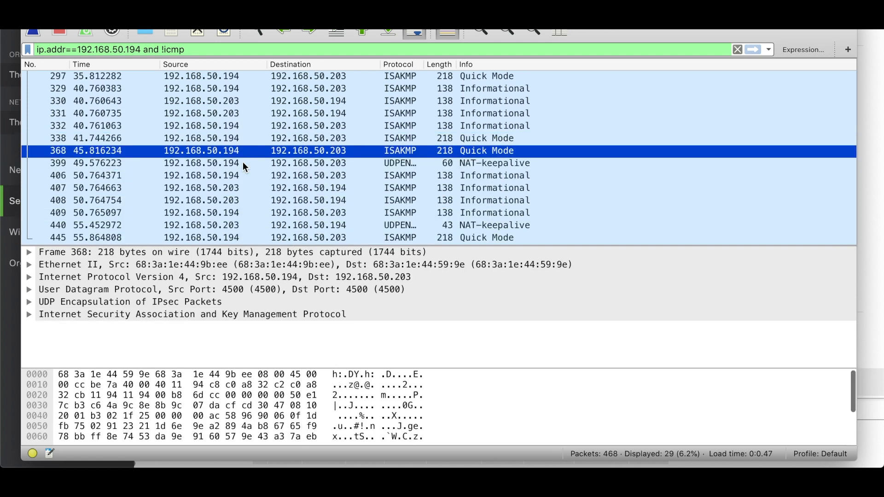
key(Down)
key(Down)
key(Down)
key(Down)
key(Down)
key(Down)
key(Down)
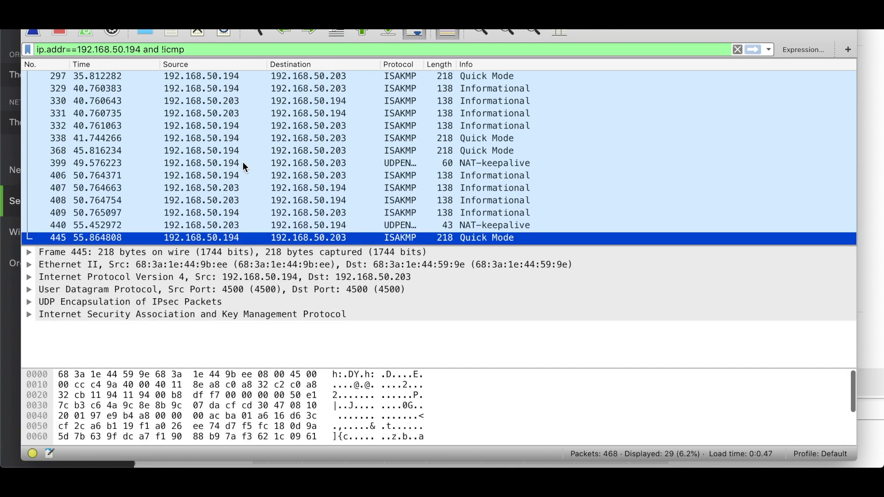
key(Up)
key(Up)
key(Up)
key(Up)
key(Up)
key(Up)
key(Up)
key(Up)
key(Up)
key(Up)
key(Up)
key(Up)
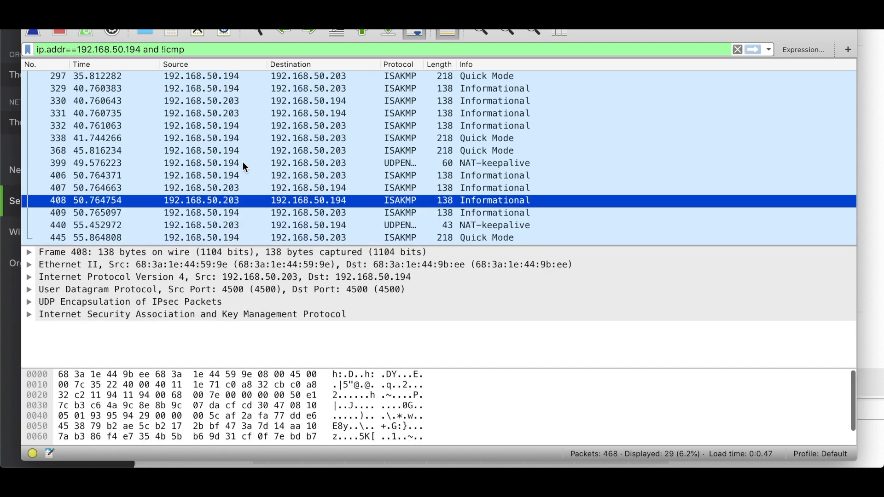
key(Up)
key(Up)
key(Up)
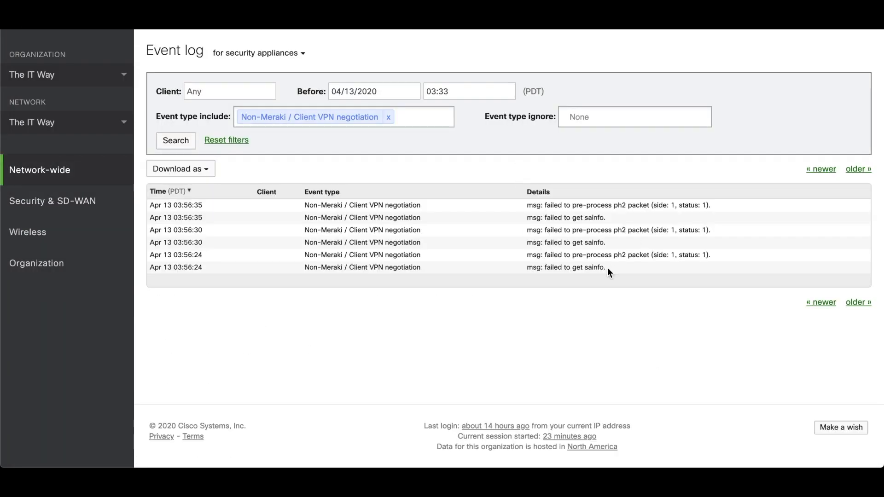
Check the phase 2 pre-process event in the event log against the private subnets configured for the non-Meraki VPN peer.
drag(574, 256, 651, 252)
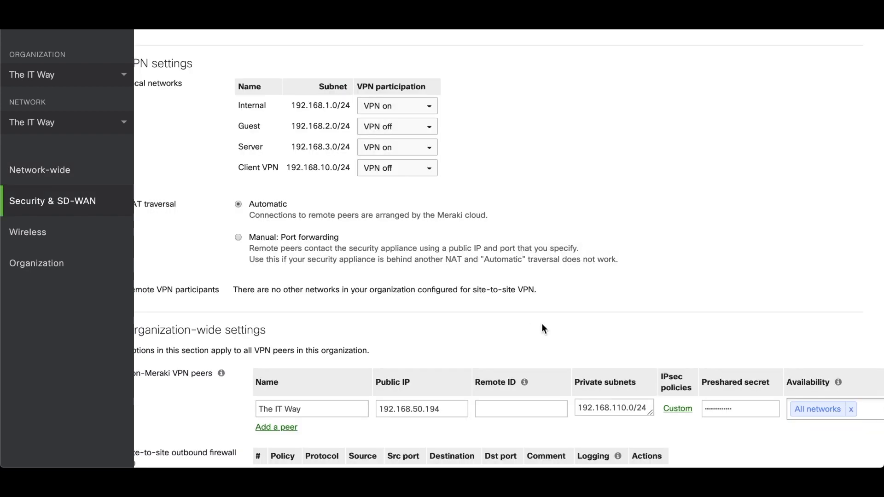
scroll(542, 323, down, 3)
drag(579, 300, 639, 298)
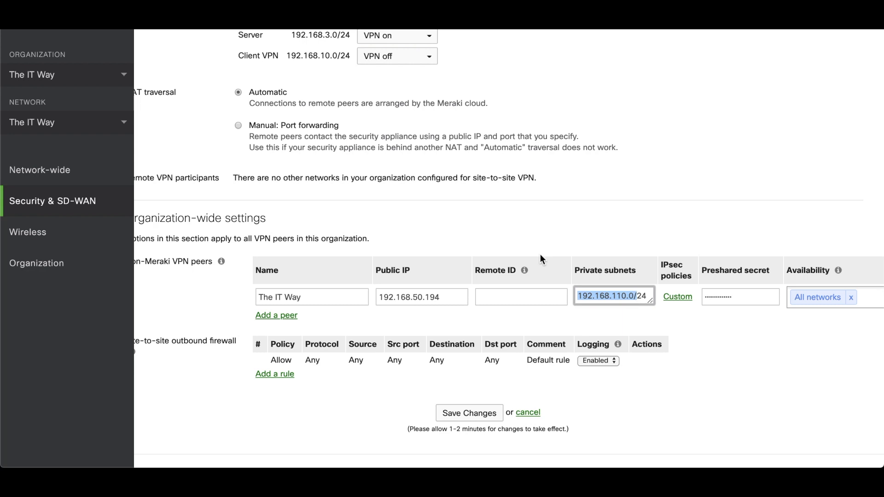
scroll(436, 202, up, 3)
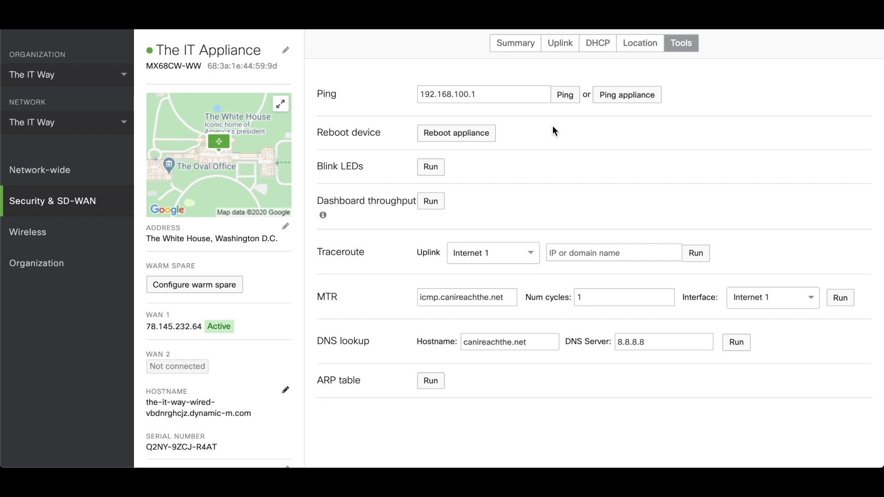
Rerun the ping to 192.168.100.1 and review the newest Non-Meraki / Client VPN negotiation events in the event log.
click(565, 97)
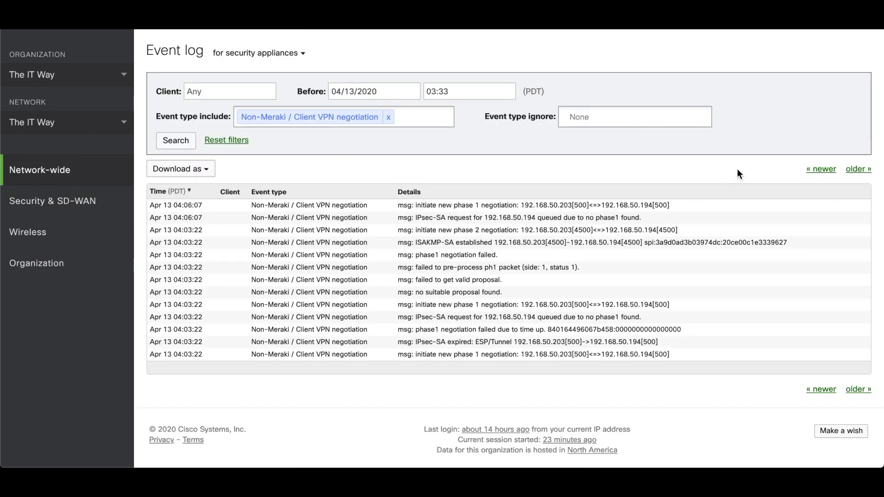
click(824, 170)
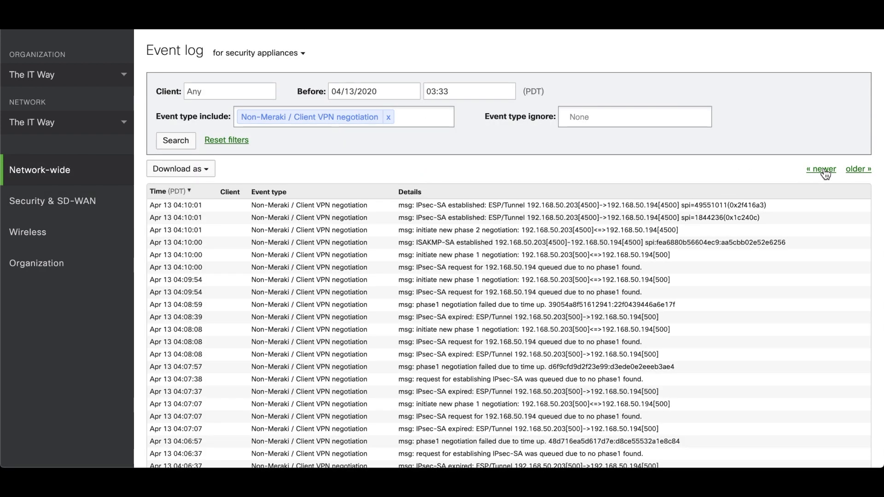
click(825, 171)
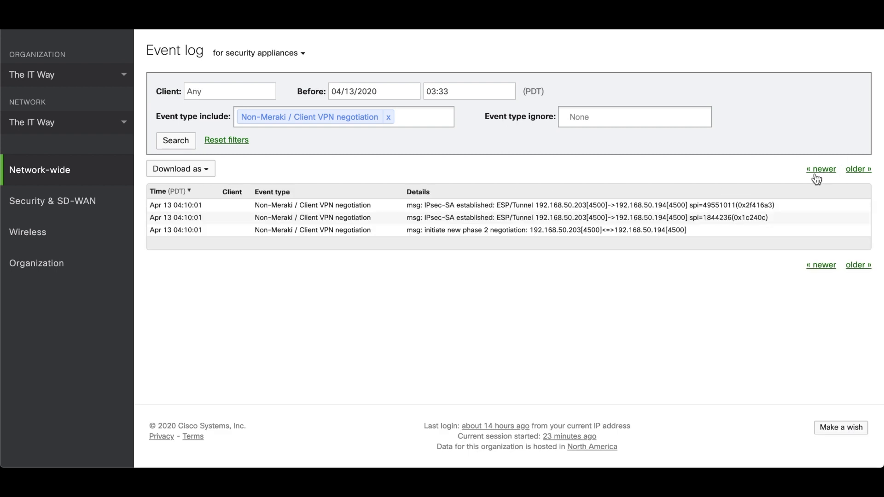
click(857, 170)
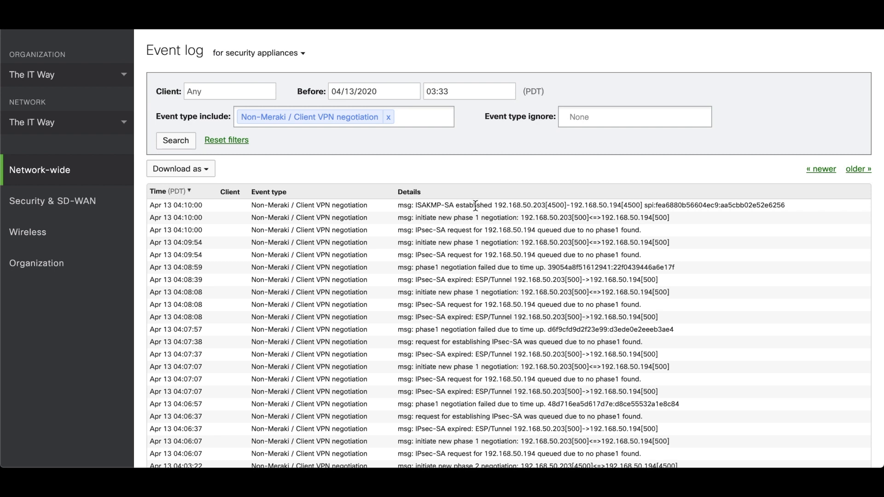
click(820, 170)
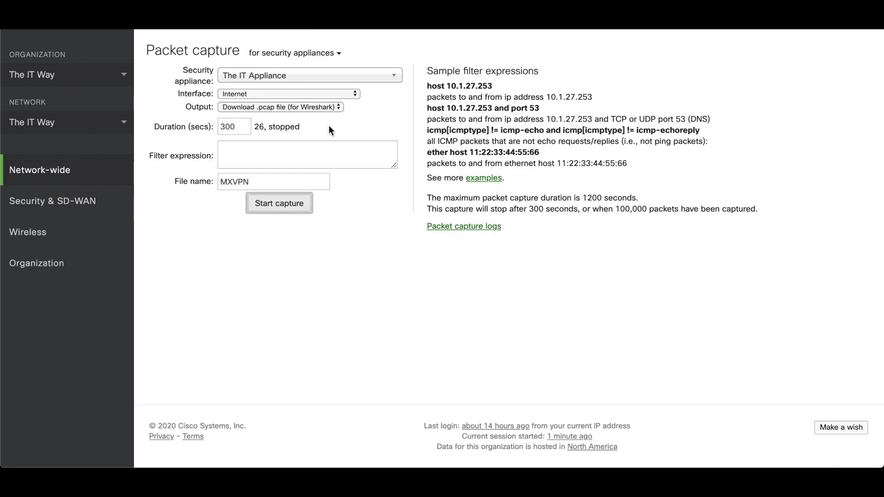
Run and stop an MXVPN packet capture on the Internet interface, and filter it in Wireshark with ip.addr==192.168.50.194 and !icmp.
click(277, 204)
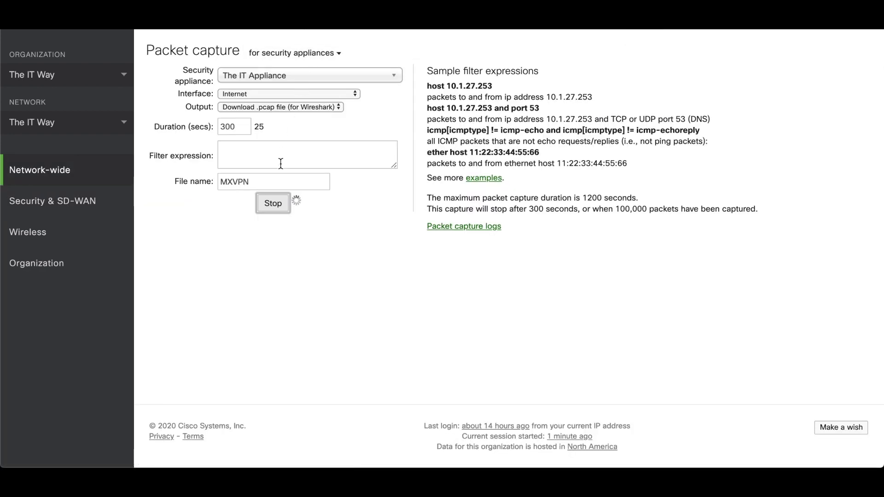
click(274, 205)
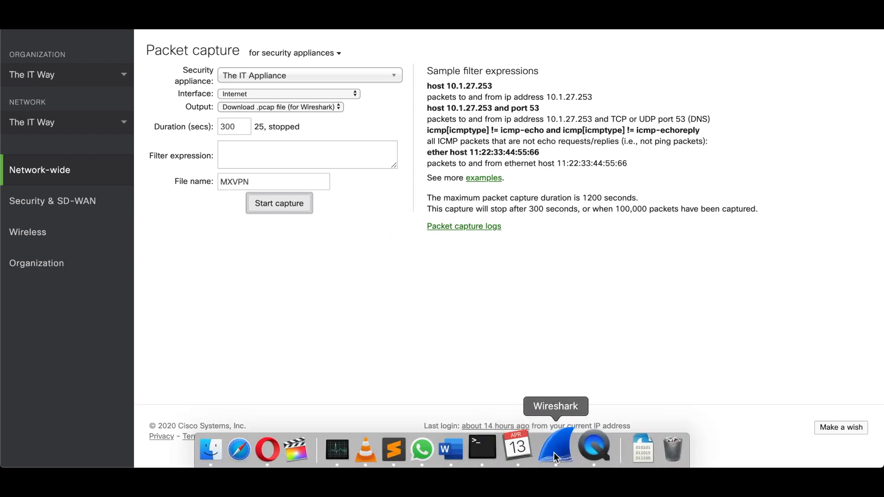
click(553, 452)
click(260, 47)
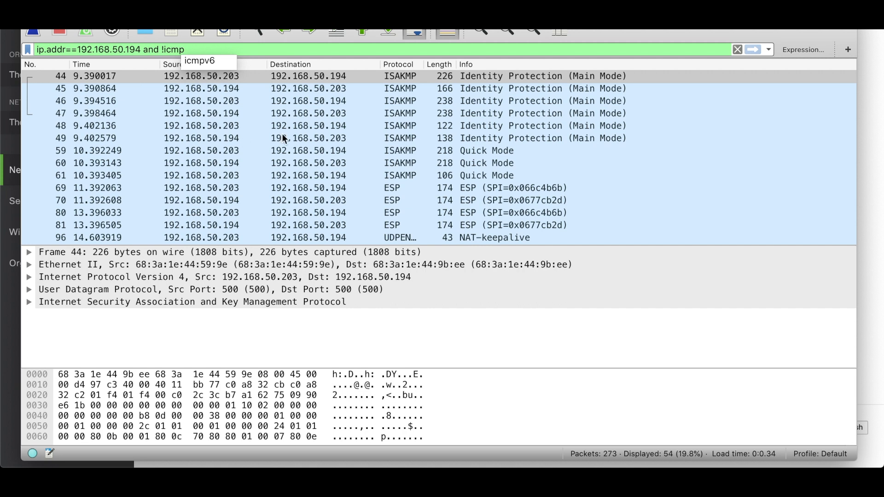
Enlarge the packet details area and inspect the expanded Internet Security Association and Key Management Protocol fields of packets 44 and 45.
click(358, 75)
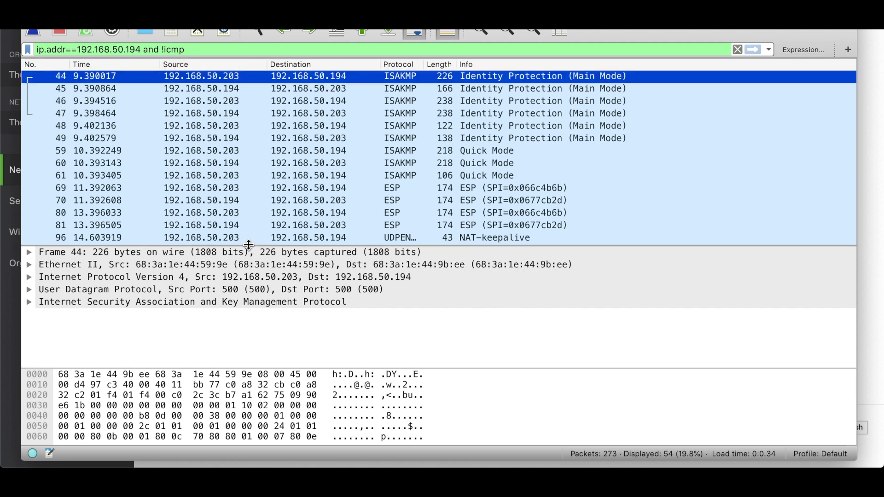
drag(249, 245, 249, 147)
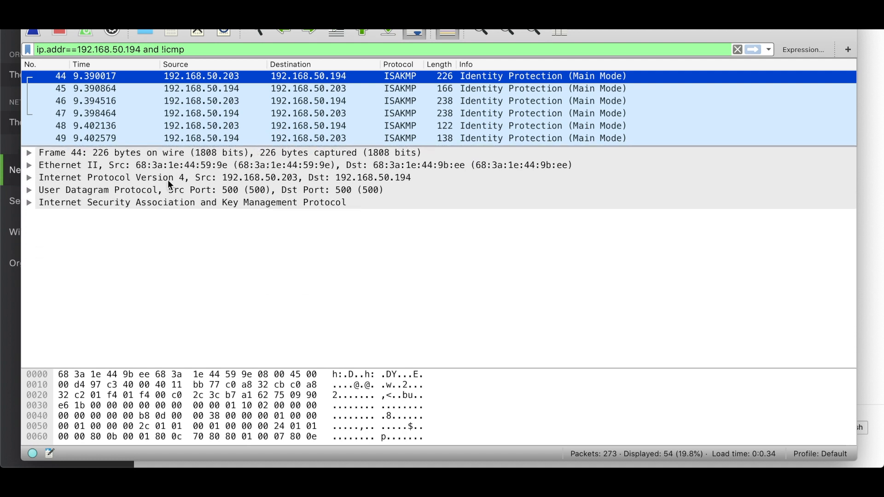
click(32, 203)
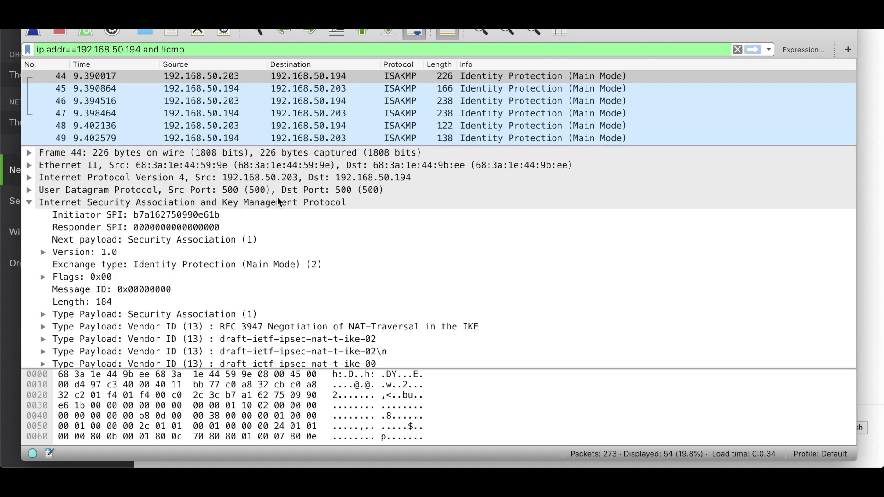
scroll(237, 278, down, 2)
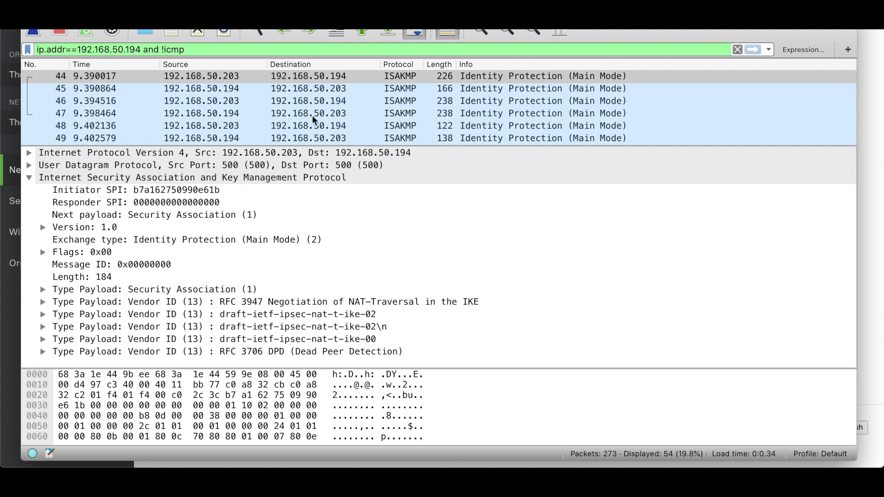
click(325, 89)
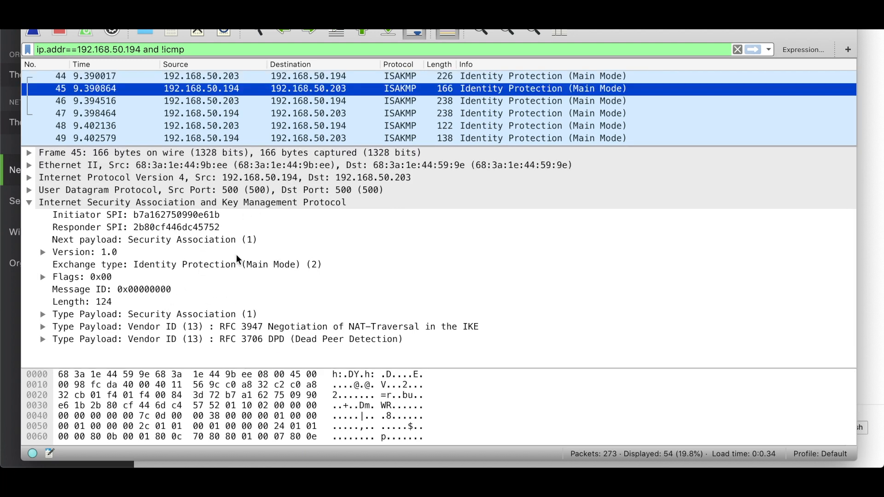
Inspect the key exchange and identification payloads of Main Mode packets 46 to 49.
click(298, 102)
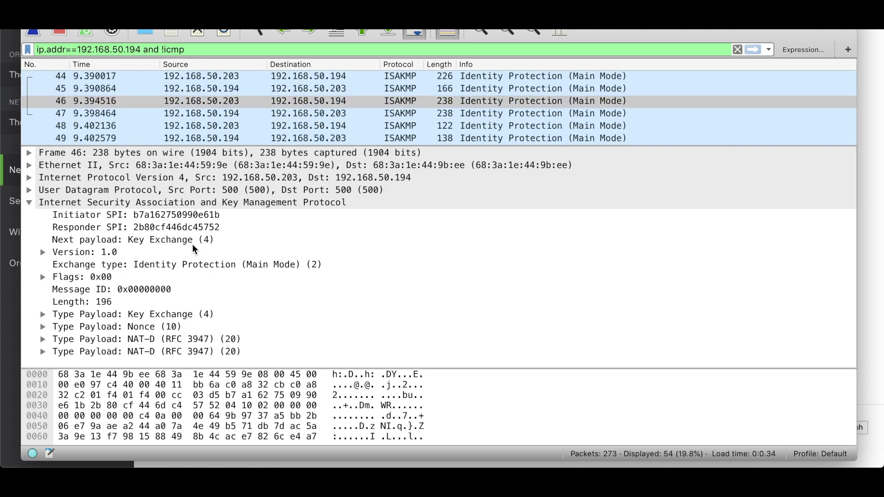
click(297, 102)
click(296, 115)
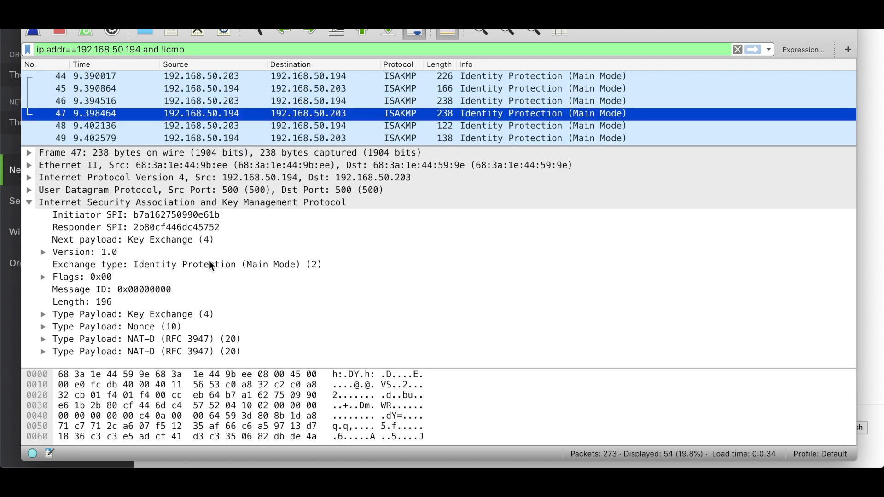
click(272, 128)
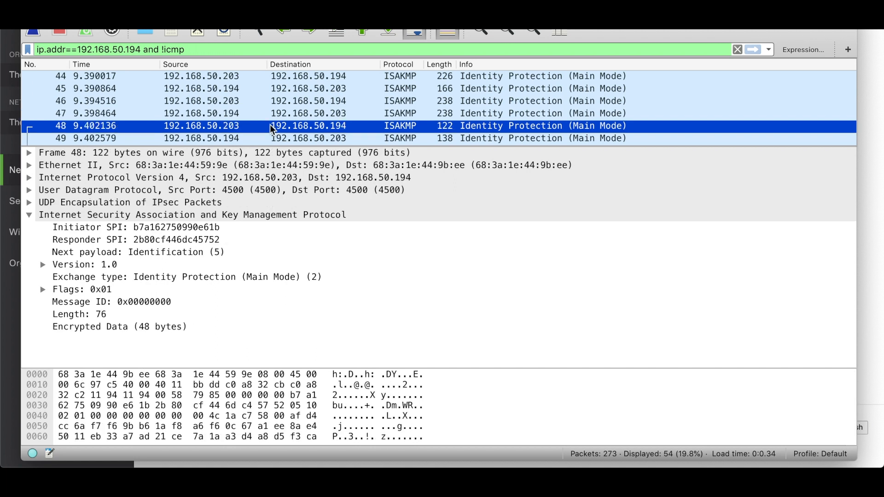
click(294, 139)
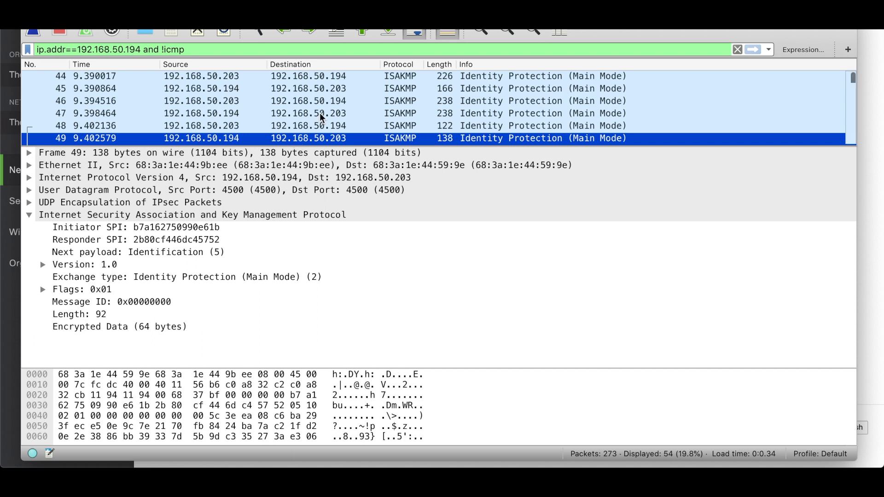
Inspect the Internet Security Association and Key Management Protocol fields of Quick Mode packets 59, 60 and 61.
scroll(322, 117, down, 2)
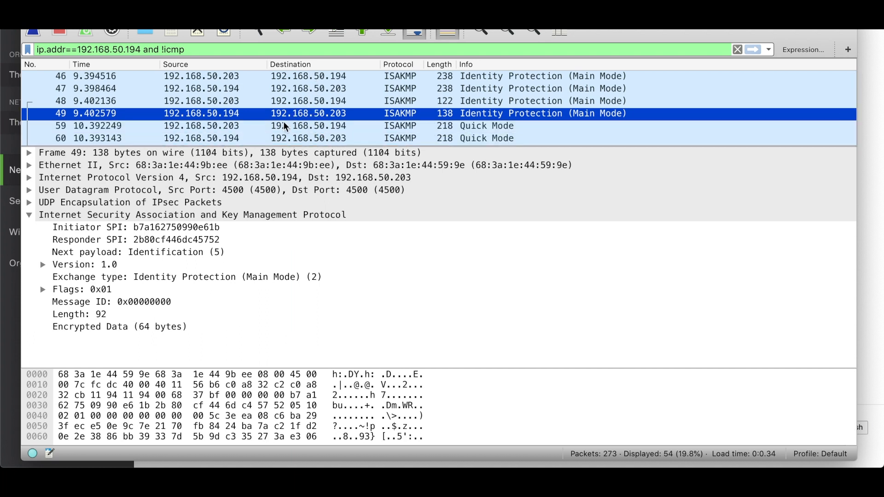
click(274, 131)
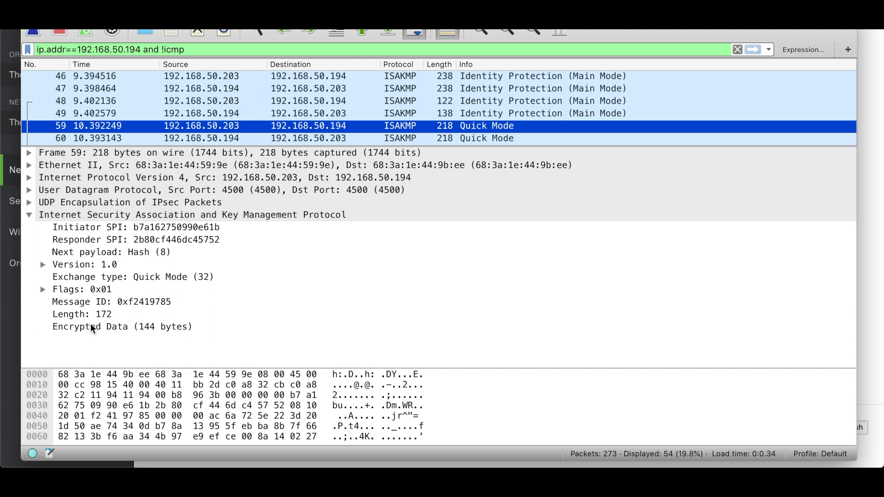
scroll(339, 108, down, 1)
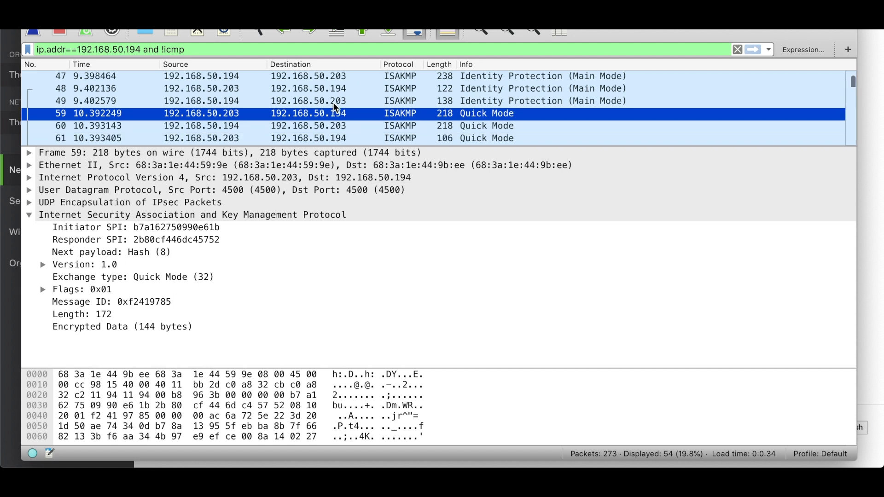
click(313, 127)
scroll(311, 129, down, 1)
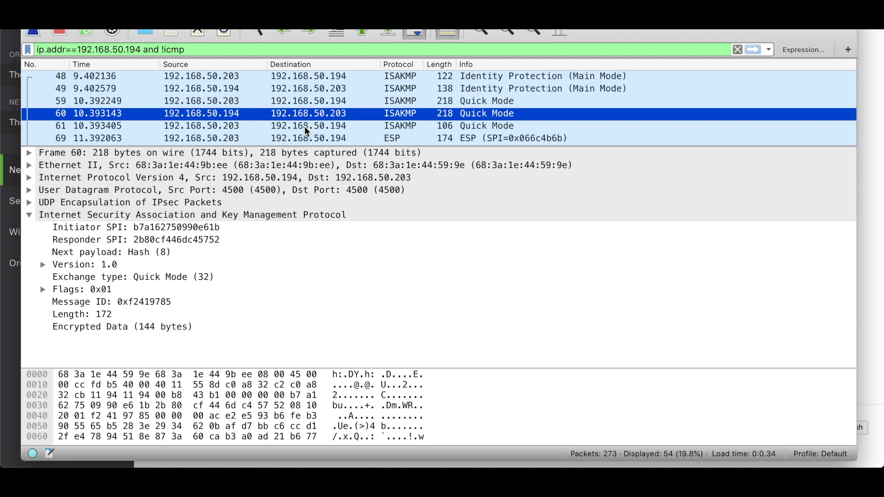
click(306, 128)
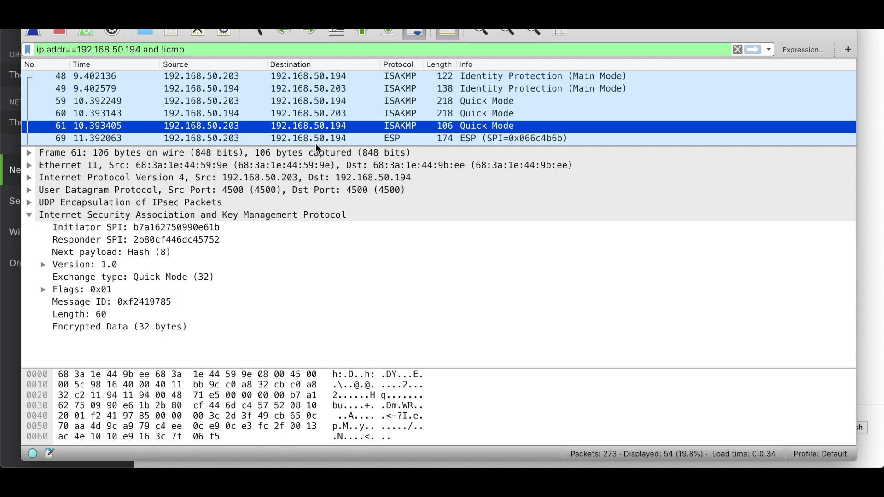
Enlarge the packet list and go through the filtered traffic from ESP packet 69 to packet 270, ending back at the first Main Mode packets.
drag(310, 181, 299, 261)
drag(320, 145, 322, 262)
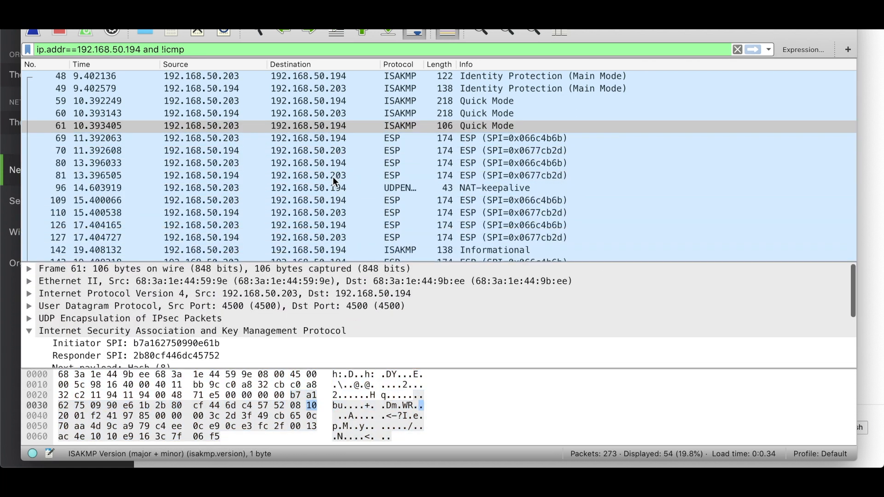
click(320, 139)
key(Down)
key(Down)
key(Down)
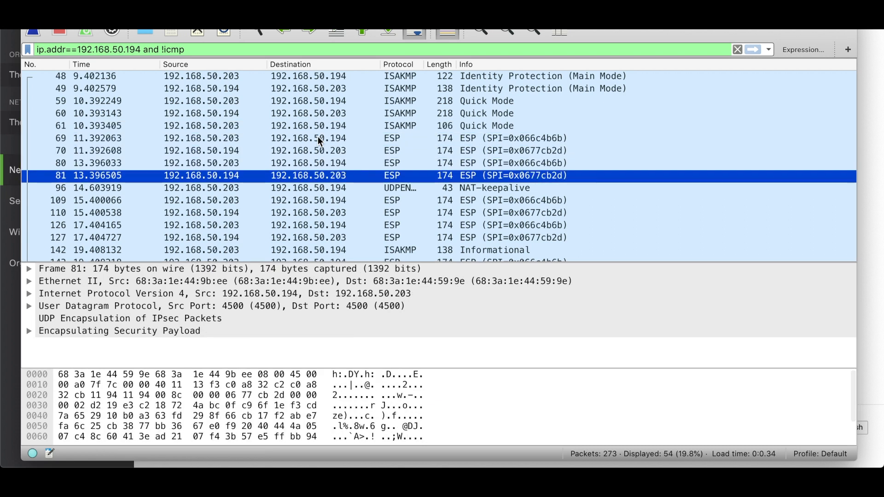
key(Down)
key(Down)
key(Down)
key(Down)
key(Down)
key(Down)
key(Down)
key(Down)
key(Down)
key(Down)
key(Down)
key(Down)
key(Down)
key(Down)
key(Down)
key(Down)
key(Down)
key(Down)
key(Down)
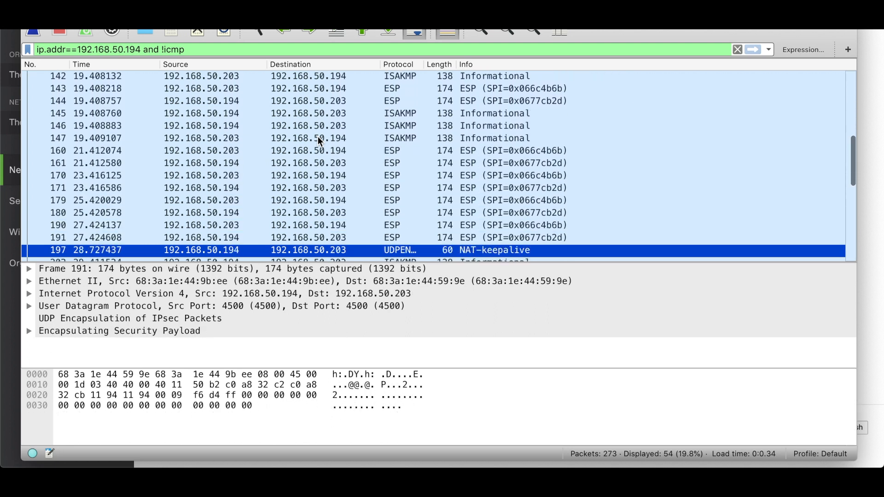
key(Down)
key(Down)
key(Down)
key(Down)
key(Down)
key(Down)
key(Down)
key(Down)
key(Down)
key(Down)
key(Down)
key(Down)
key(Down)
key(Down)
key(Down)
key(Down)
key(Down)
key(Down)
key(Down)
key(Down)
key(Down)
key(Down)
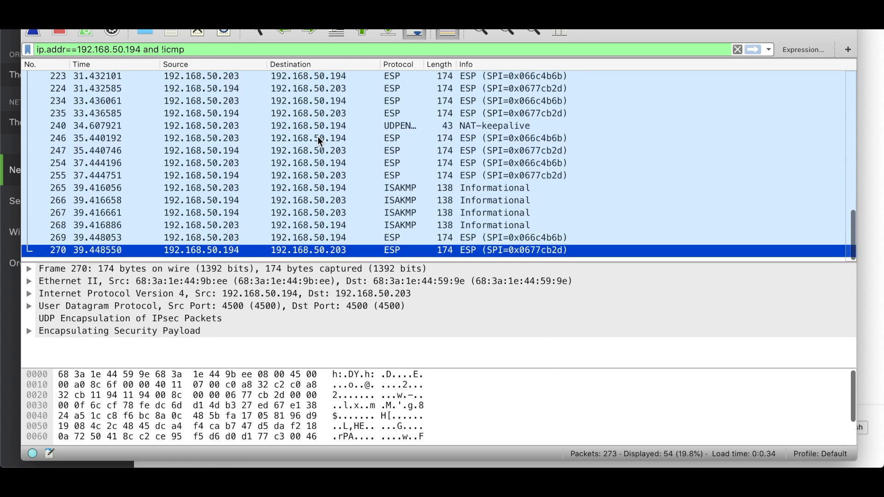
scroll(321, 142, up, 5)
scroll(320, 141, up, 8)
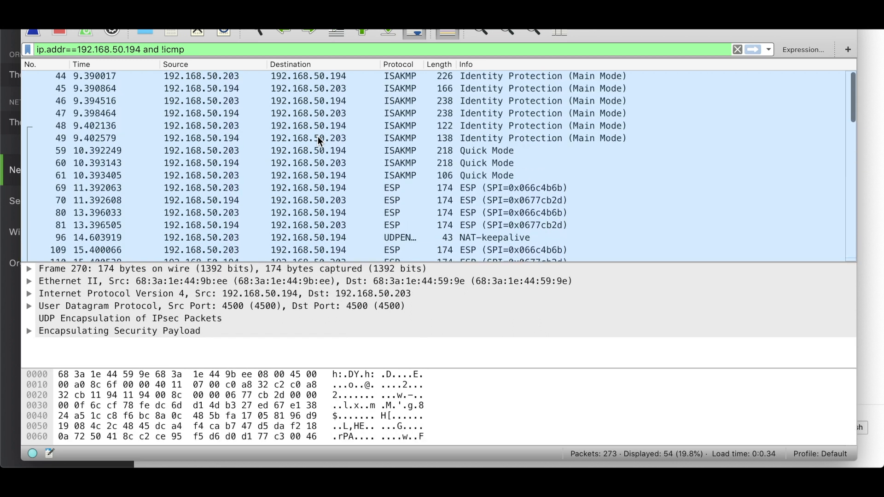